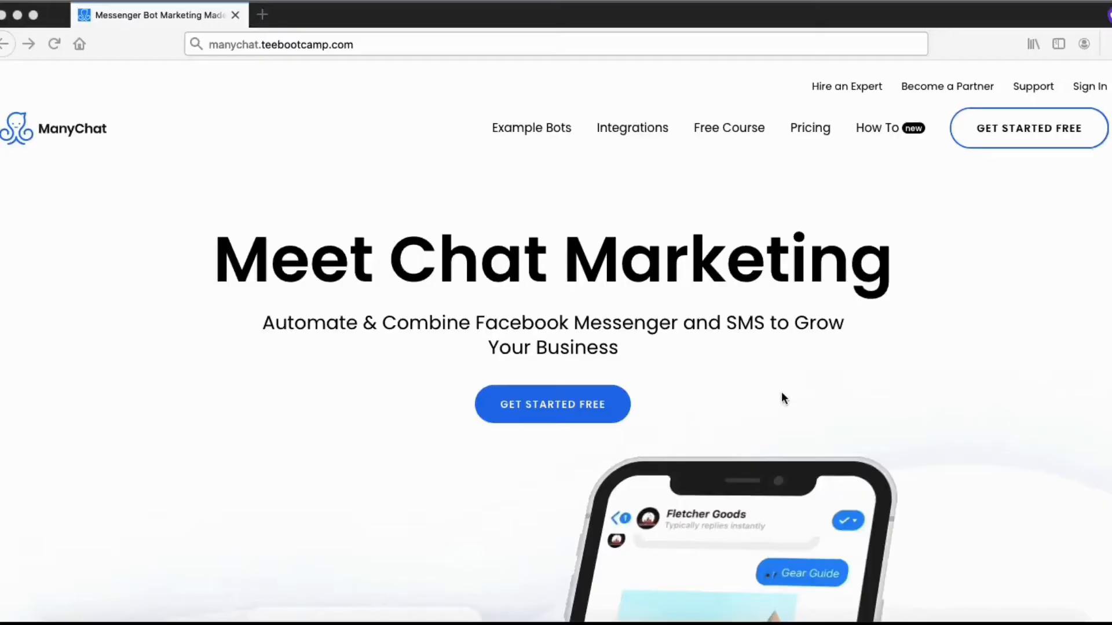
pyautogui.moveTo(220, 62)
pyautogui.mouseDown()
pyautogui.moveTo(330, 88)
pyautogui.moveTo(295, 21)
pyautogui.mouseUp()
pyautogui.moveTo(221, 27); pyautogui.dragTo(280, 68)
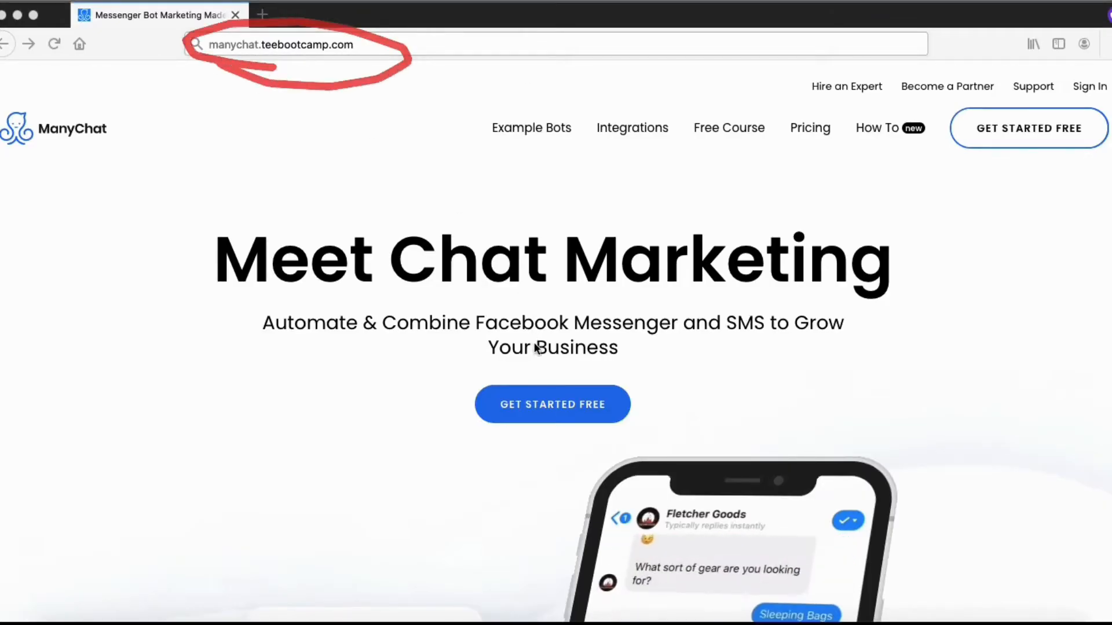
pyautogui.moveTo(536, 353)
pyautogui.mouseDown()
pyautogui.moveTo(470, 446)
pyautogui.moveTo(628, 347)
pyautogui.mouseUp()
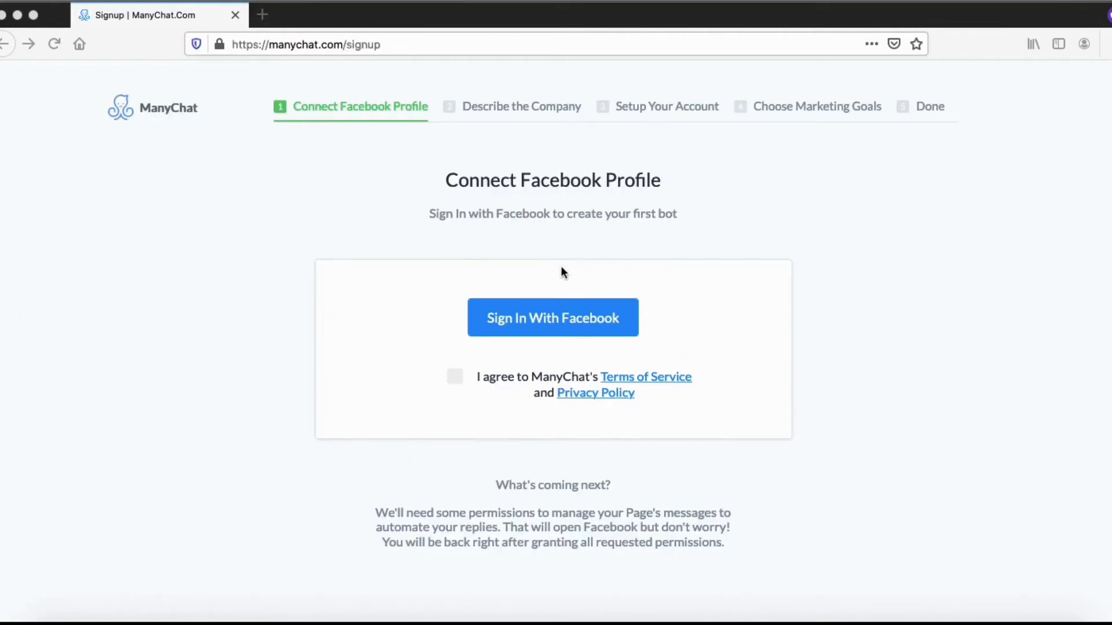
pyautogui.moveTo(561, 267)
pyautogui.mouseDown()
pyautogui.moveTo(420, 287)
pyautogui.moveTo(736, 306)
pyautogui.moveTo(503, 267)
pyautogui.mouseUp()
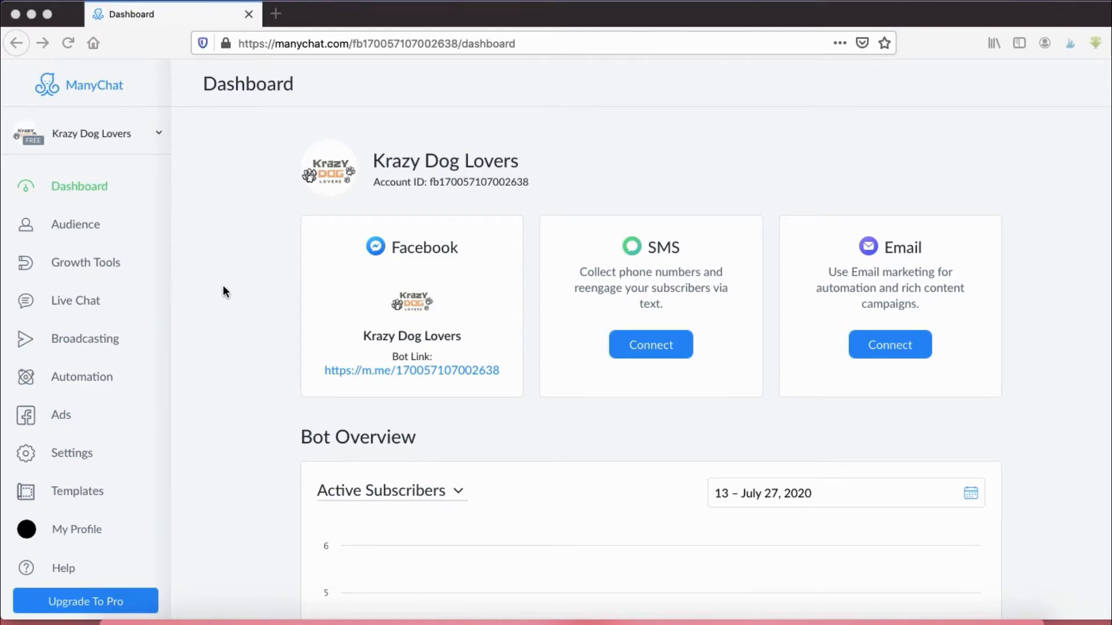
# Review the Active Subscribers chart in the dashboard's Bot Overview.
pyautogui.scroll(-5, 234, 240)
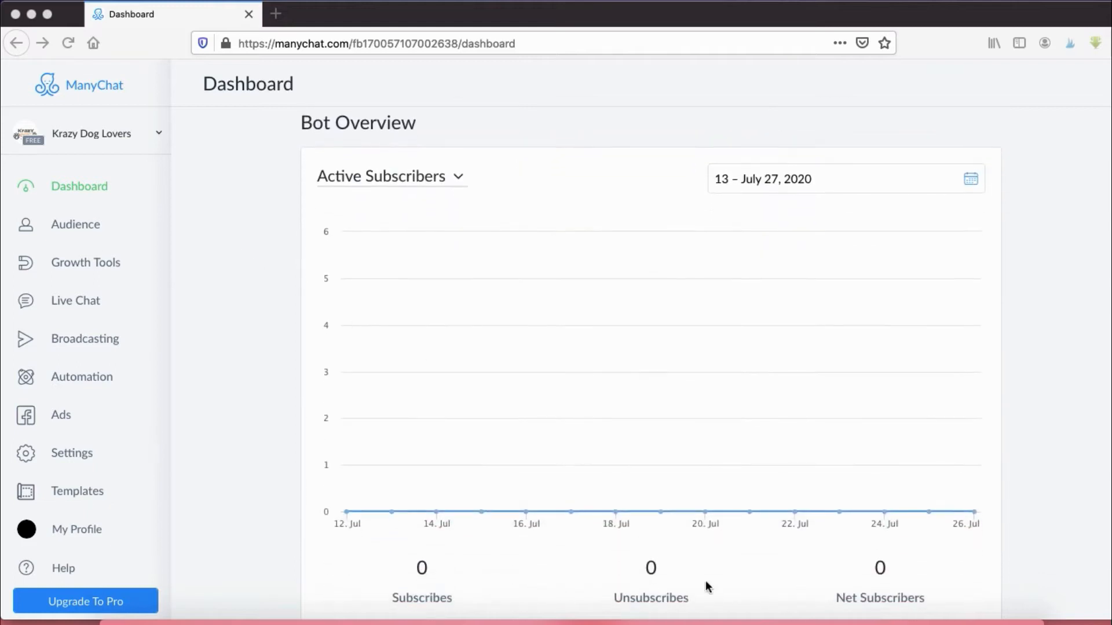
pyautogui.moveTo(318, 214)
pyautogui.mouseDown()
pyautogui.moveTo(523, 186)
pyautogui.moveTo(286, 195)
pyautogui.mouseUp()
pyautogui.moveTo(356, 203); pyautogui.dragTo(378, 199)
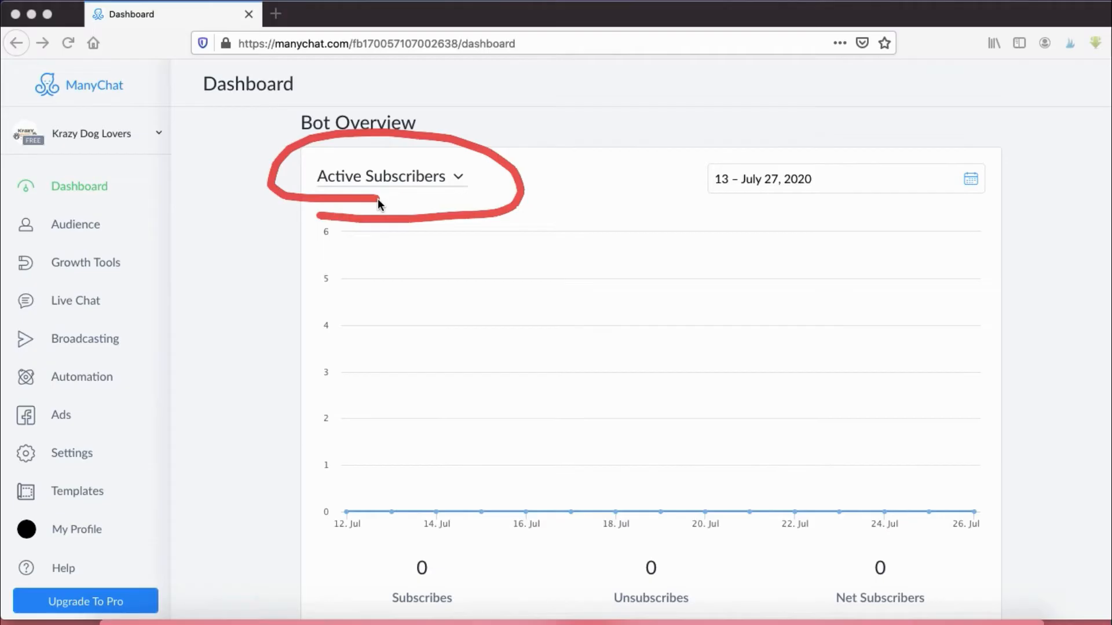
pyautogui.press('Escape')
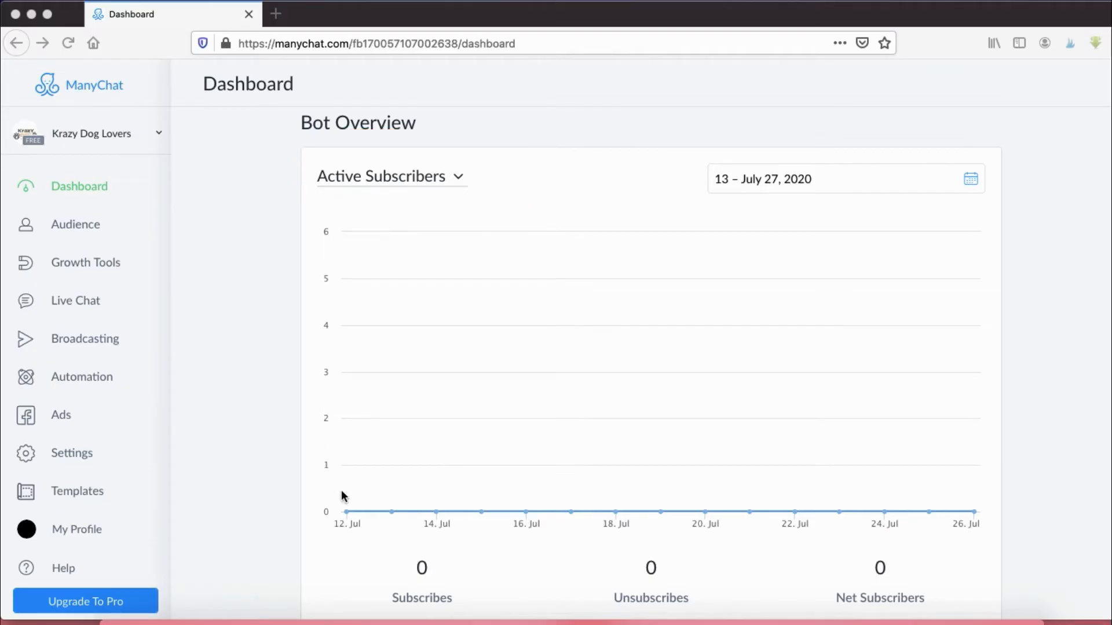
pyautogui.moveTo(344, 504); pyautogui.dragTo(527, 487)
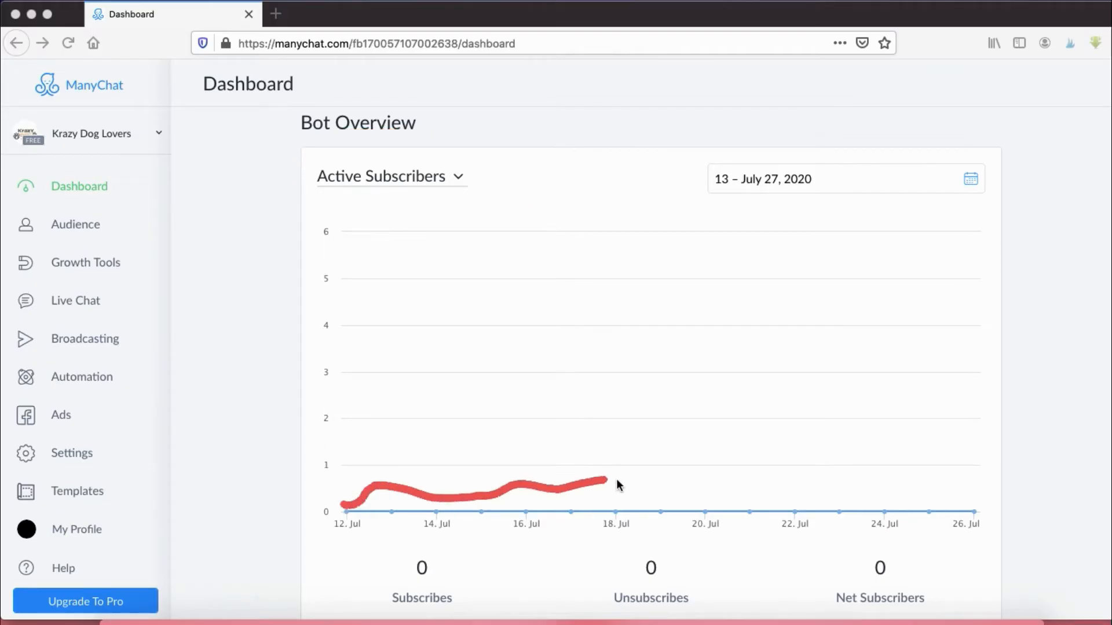
pyautogui.moveTo(806, 419)
pyautogui.mouseDown()
pyautogui.moveTo(933, 357)
pyautogui.moveTo(975, 306)
pyautogui.mouseUp()
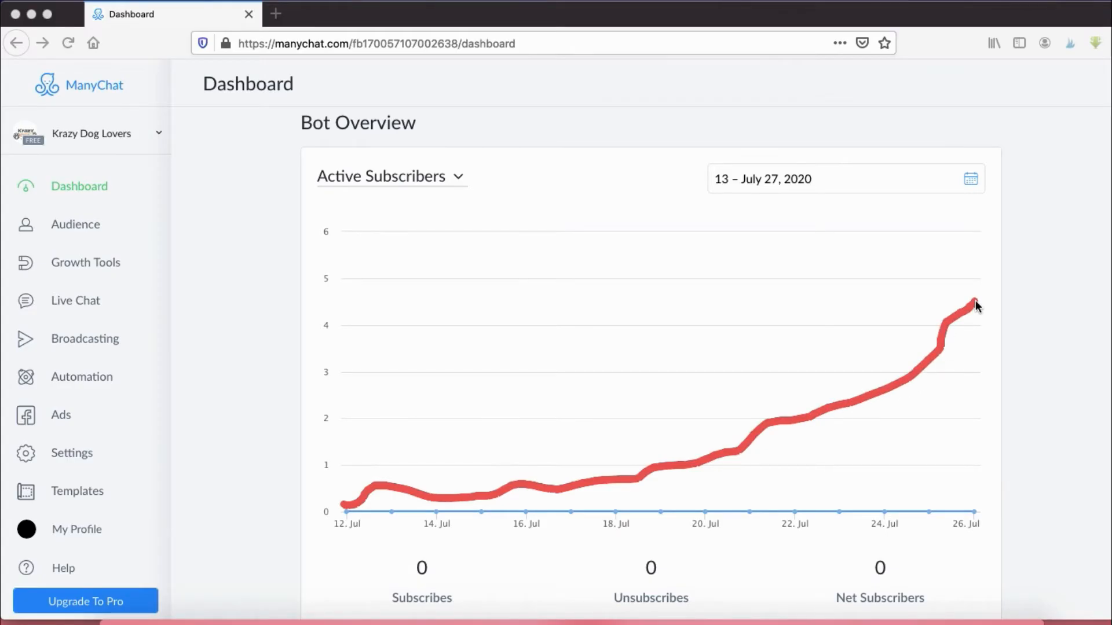
pyautogui.press('Escape')
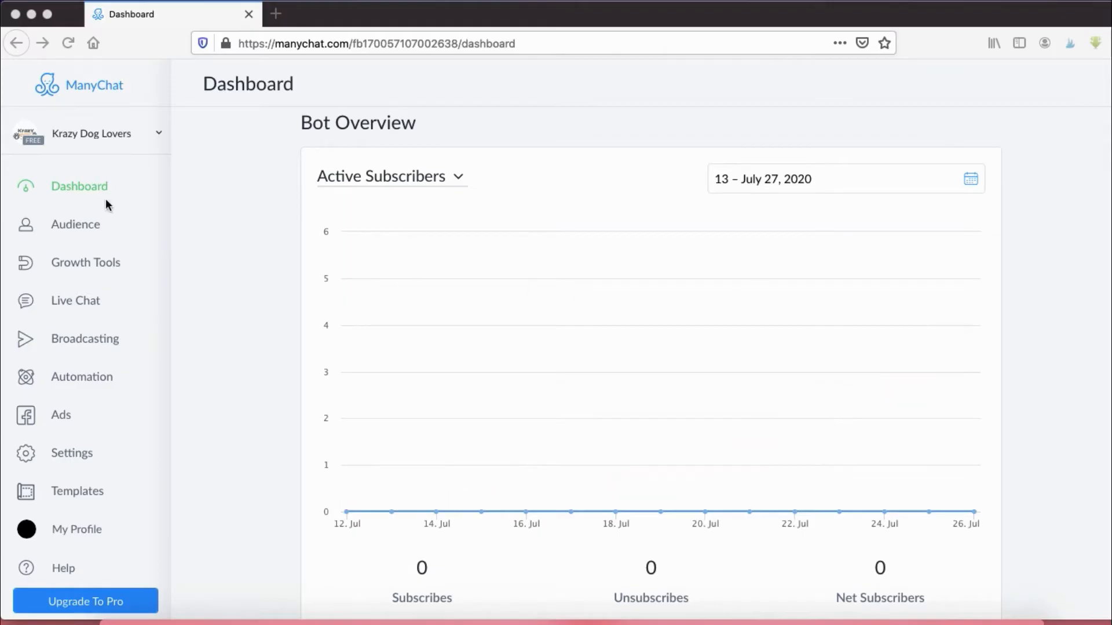
# Open the Audience page and review the subscriber table and its Subscribed column.
pyautogui.click(87, 218)
pyautogui.click(88, 226)
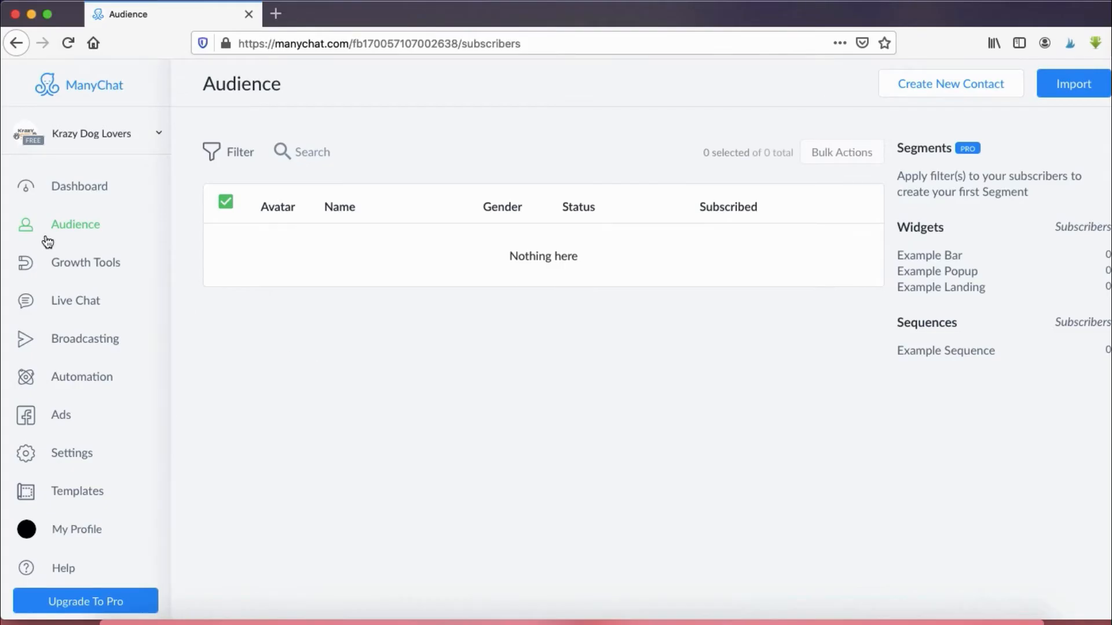
pyautogui.click(841, 624)
pyautogui.moveTo(86, 248)
pyautogui.mouseDown()
pyautogui.moveTo(6, 235)
pyautogui.moveTo(123, 249)
pyautogui.mouseUp()
pyautogui.press('Escape')
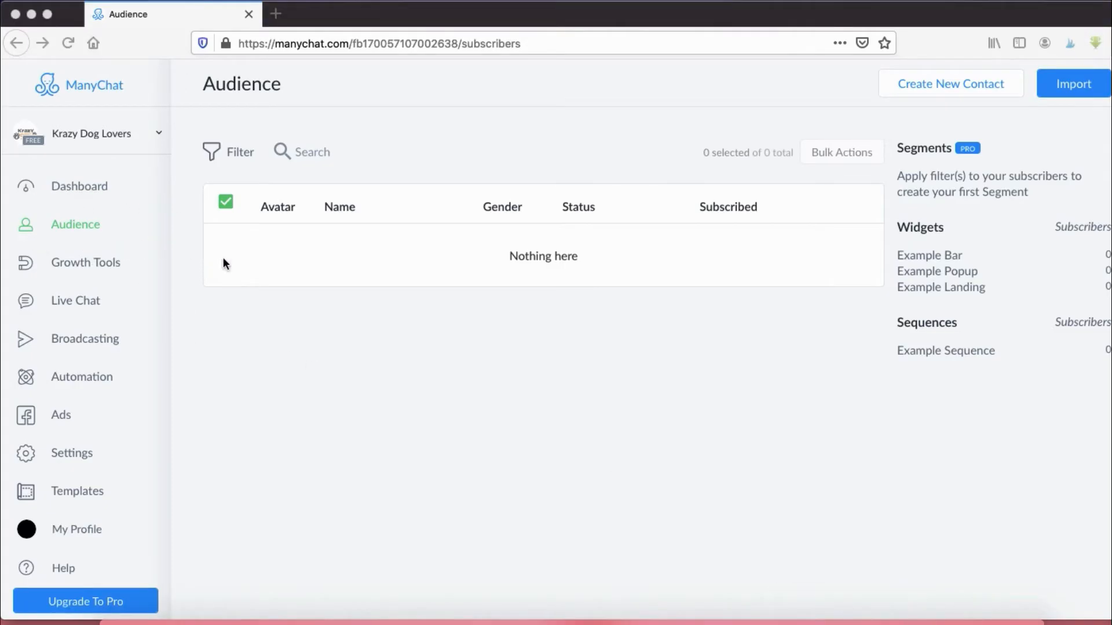
pyautogui.moveTo(690, 223); pyautogui.dragTo(770, 227)
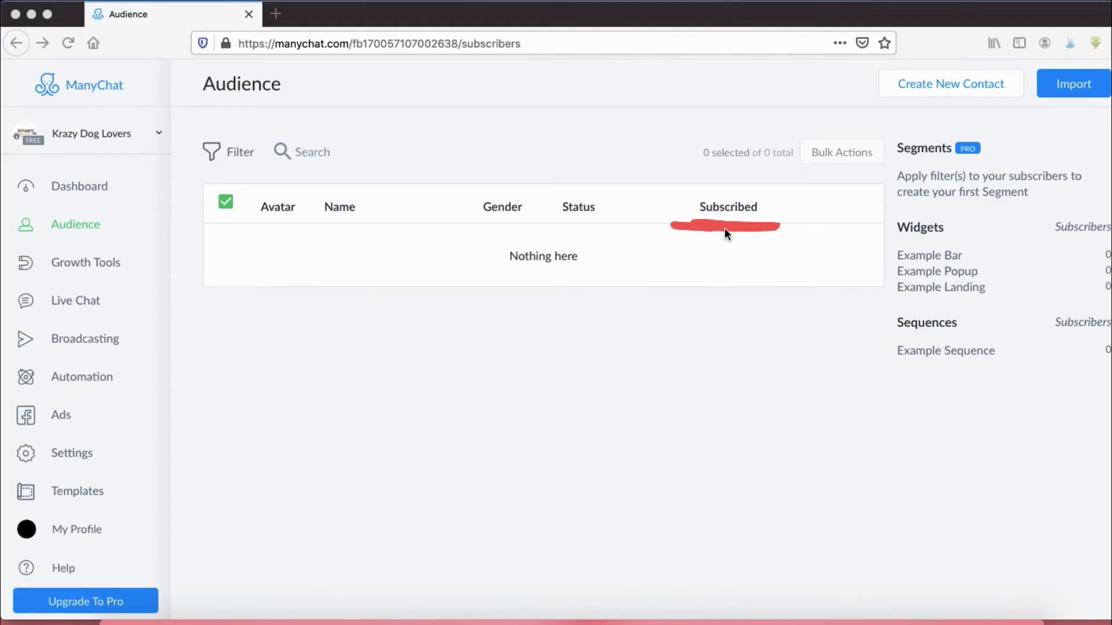
pyautogui.press('Escape')
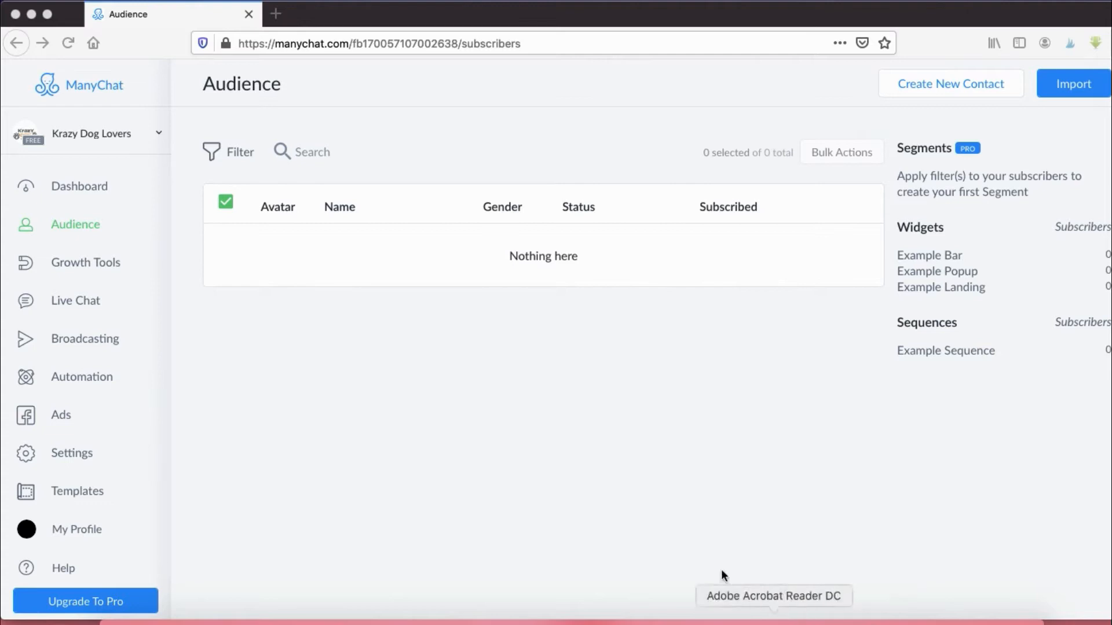
# Look through the Growth Tools, Live Chat and Broadcasting pages in turn.
pyautogui.moveTo(170, 255)
pyautogui.mouseDown()
pyautogui.moveTo(5, 273)
pyautogui.moveTo(105, 279)
pyautogui.mouseUp()
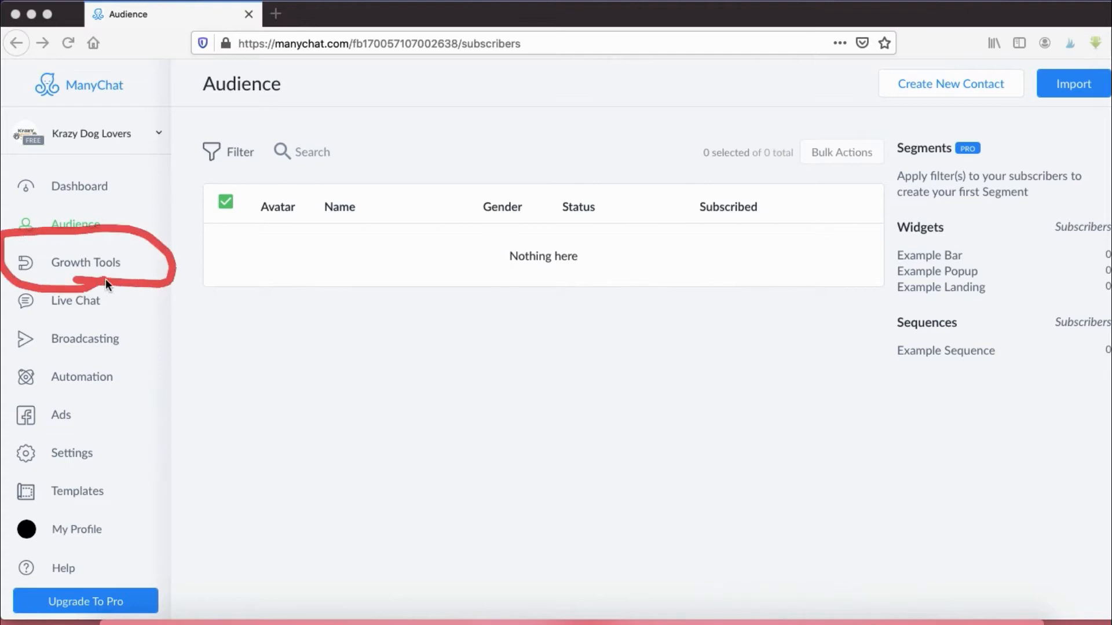
pyautogui.press('Escape')
pyautogui.click(90, 266)
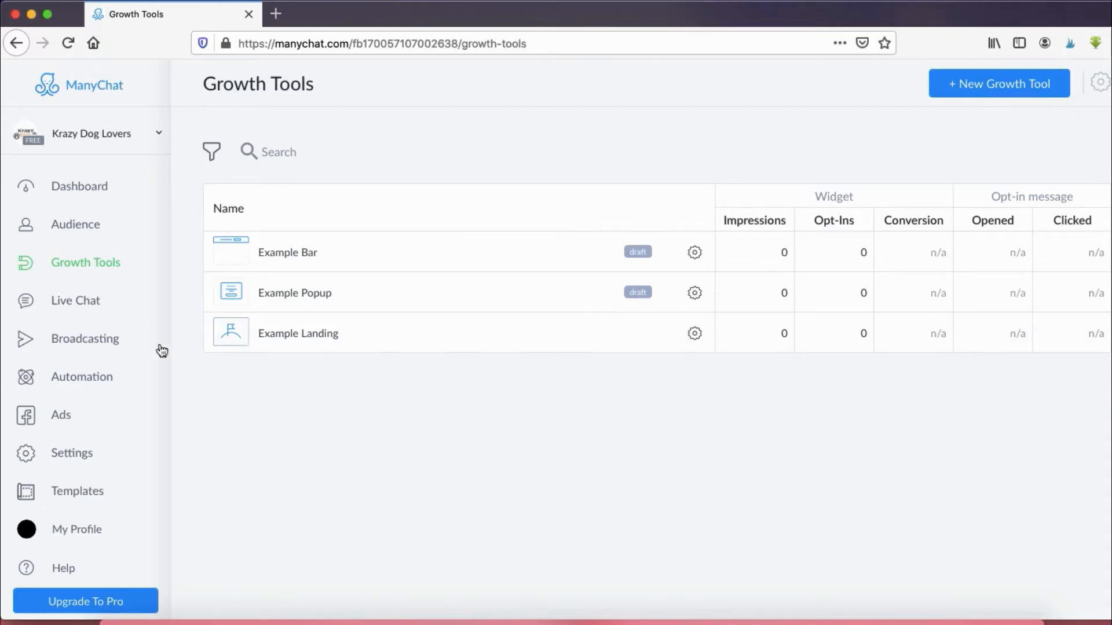
pyautogui.click(81, 313)
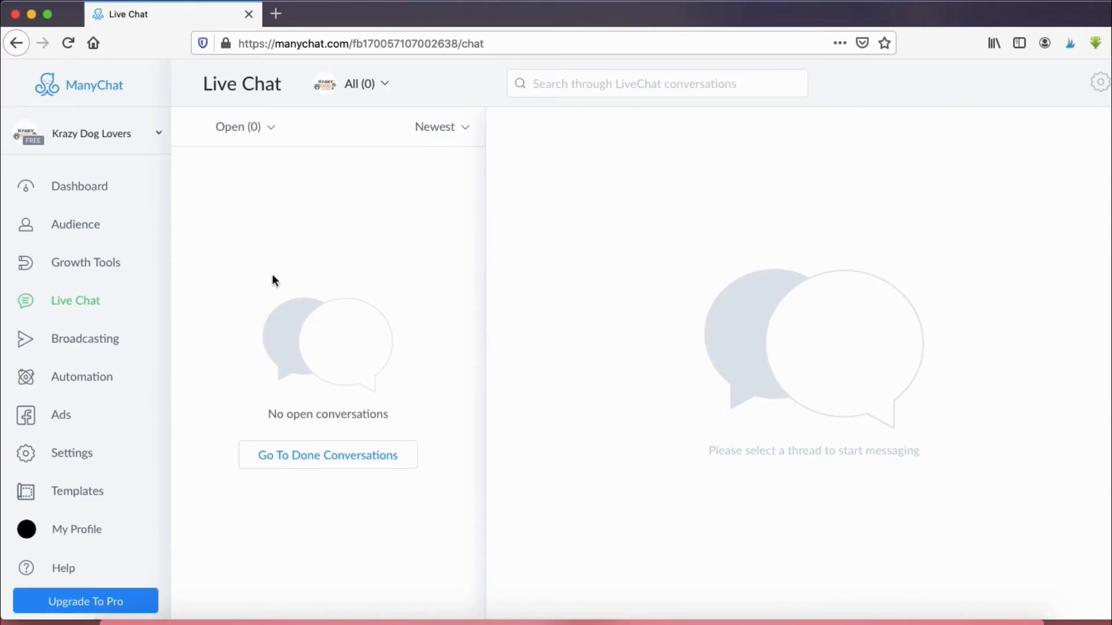
pyautogui.click(104, 346)
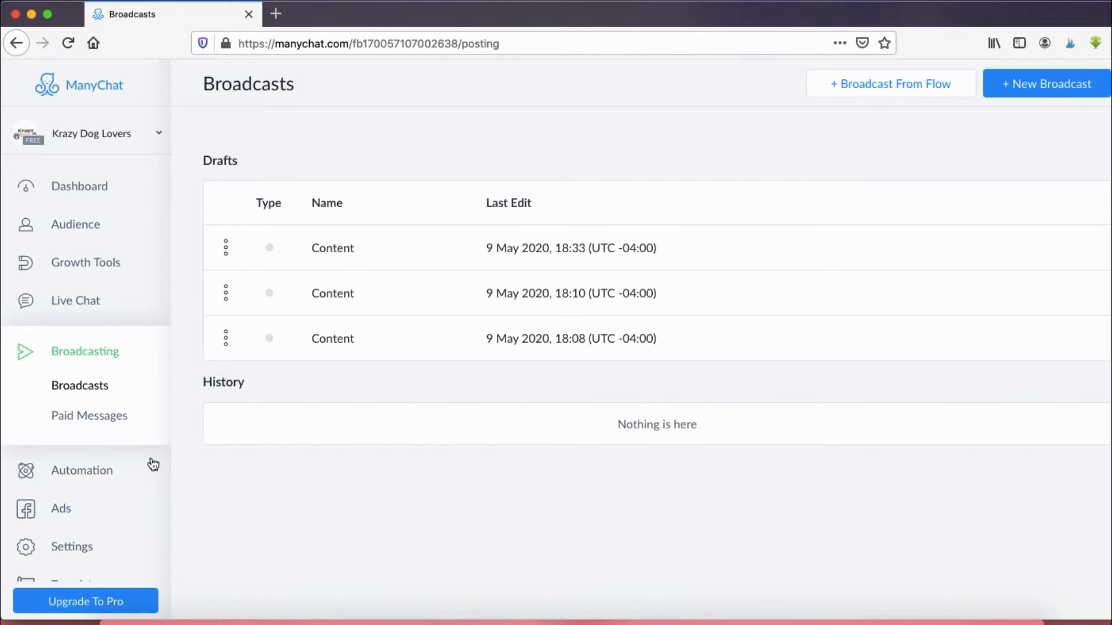
# Open the Automation flows and show those under the Welcome Message trigger.
pyautogui.click(115, 482)
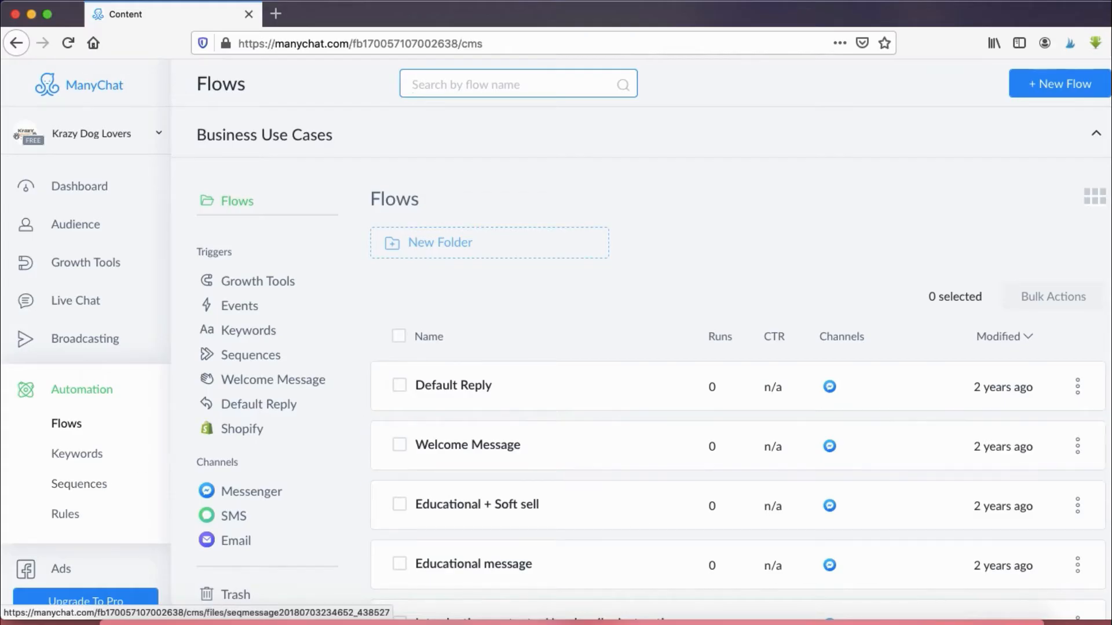
pyautogui.click(841, 620)
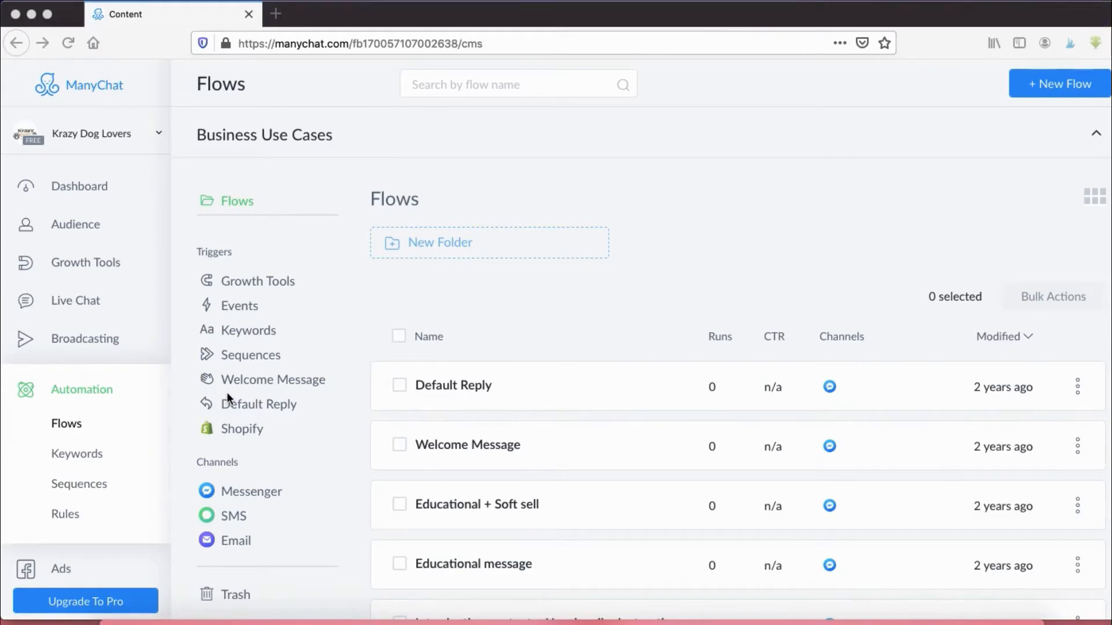
pyautogui.moveTo(238, 396)
pyautogui.mouseDown()
pyautogui.moveTo(354, 382)
pyautogui.moveTo(178, 376)
pyautogui.moveTo(191, 399)
pyautogui.moveTo(325, 402)
pyautogui.moveTo(301, 394)
pyautogui.mouseUp()
pyautogui.press('Escape')
pyautogui.click(251, 388)
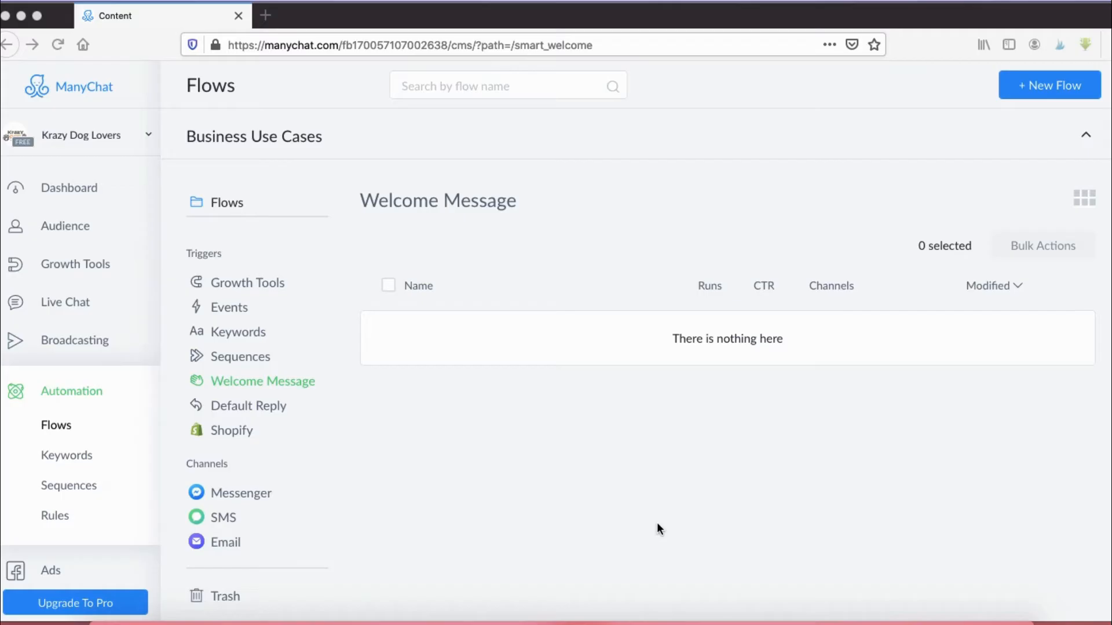
# Create a new flow named "Welcome message test".
pyautogui.moveTo(374, 230)
pyautogui.mouseDown()
pyautogui.moveTo(563, 213)
pyautogui.moveTo(372, 235)
pyautogui.moveTo(333, 179)
pyautogui.moveTo(393, 230)
pyautogui.mouseUp()
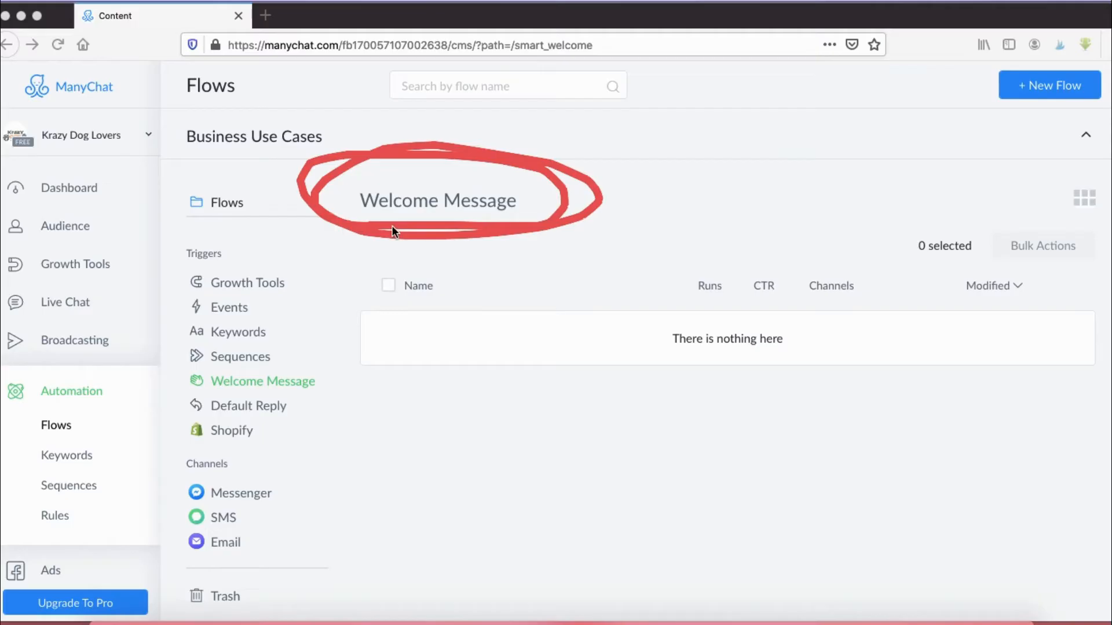
pyautogui.moveTo(1013, 123)
pyautogui.mouseDown()
pyautogui.moveTo(1093, 123)
pyautogui.moveTo(966, 107)
pyautogui.moveTo(1063, 113)
pyautogui.mouseUp()
pyautogui.click(1049, 85)
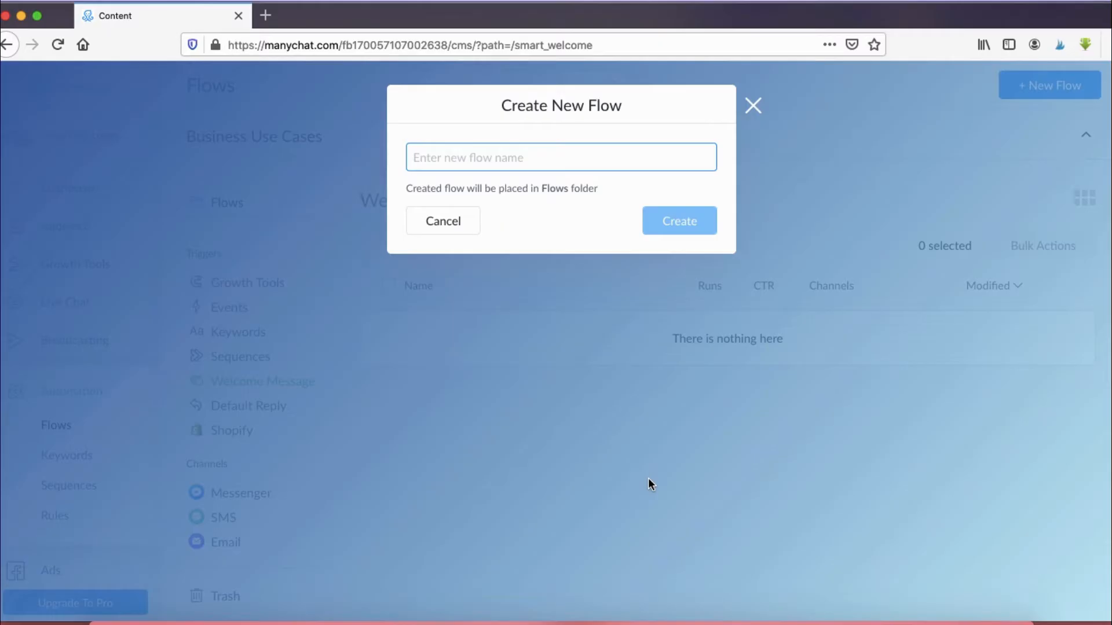
pyautogui.write('Welcome message test')
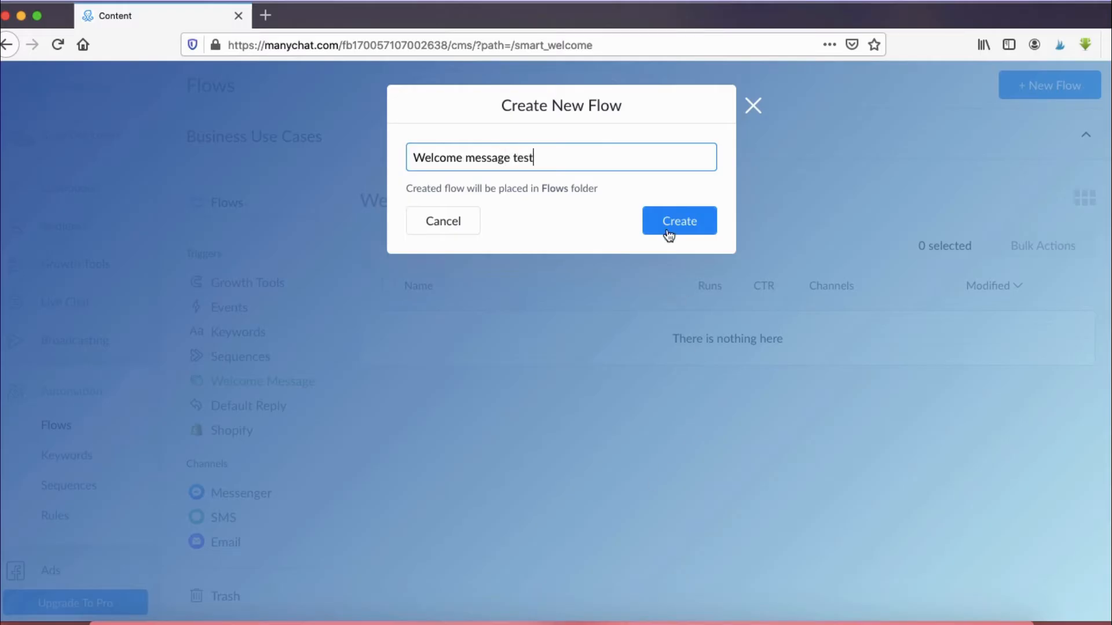
pyautogui.click(669, 229)
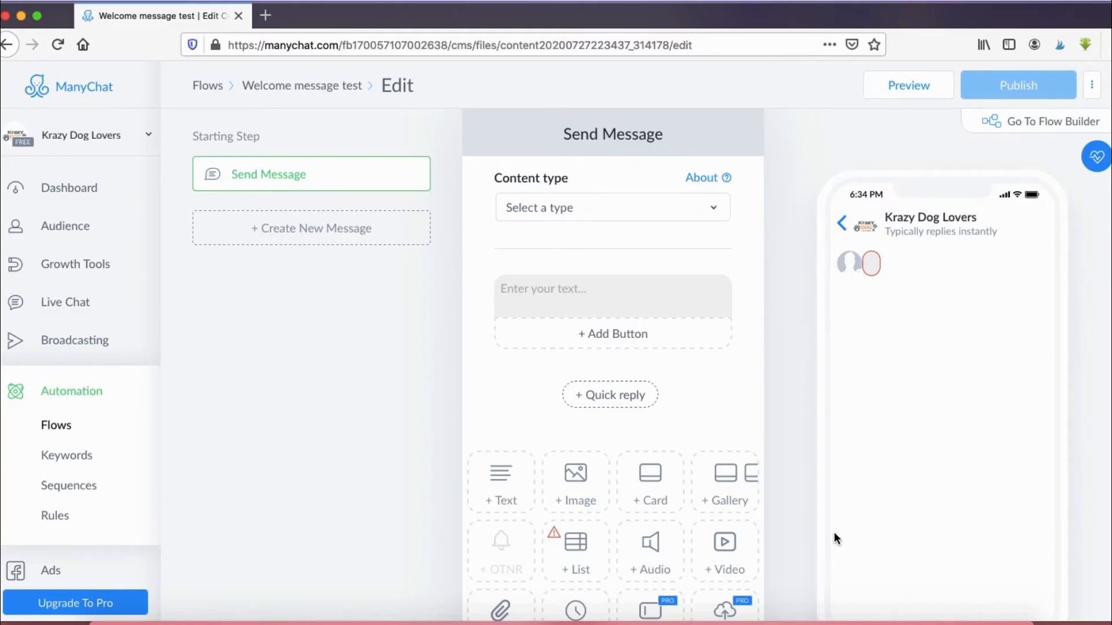
pyautogui.click(837, 617)
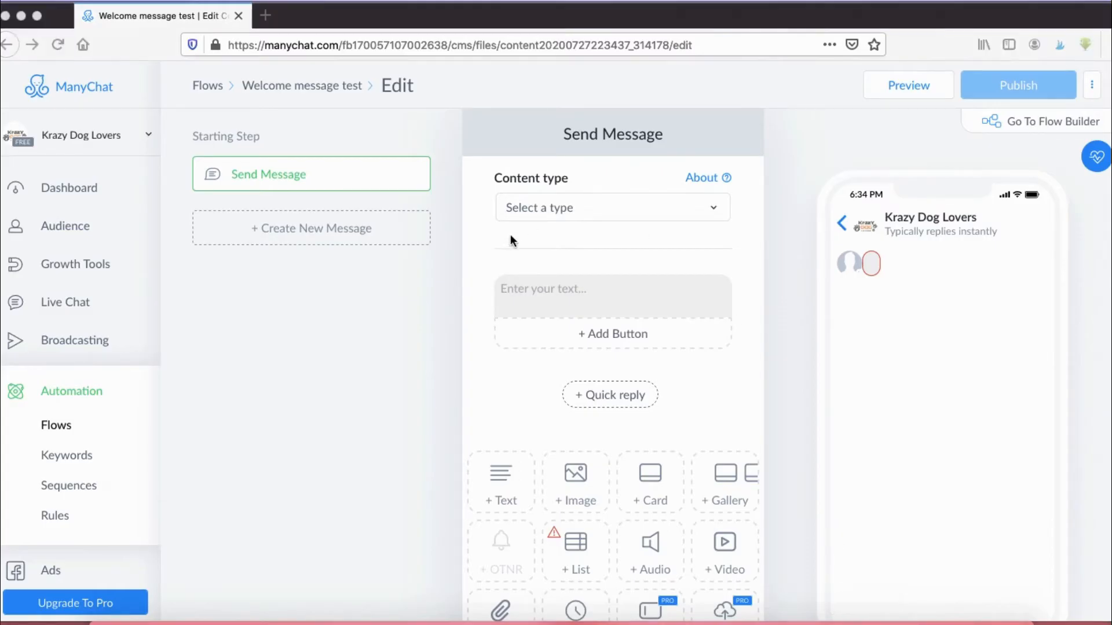
pyautogui.moveTo(510, 236); pyautogui.dragTo(526, 367)
pyautogui.moveTo(685, 360); pyautogui.dragTo(427, 259)
pyautogui.moveTo(881, 149)
pyautogui.mouseDown()
pyautogui.moveTo(857, 156)
pyautogui.moveTo(1087, 340)
pyautogui.moveTo(881, 148)
pyautogui.mouseUp()
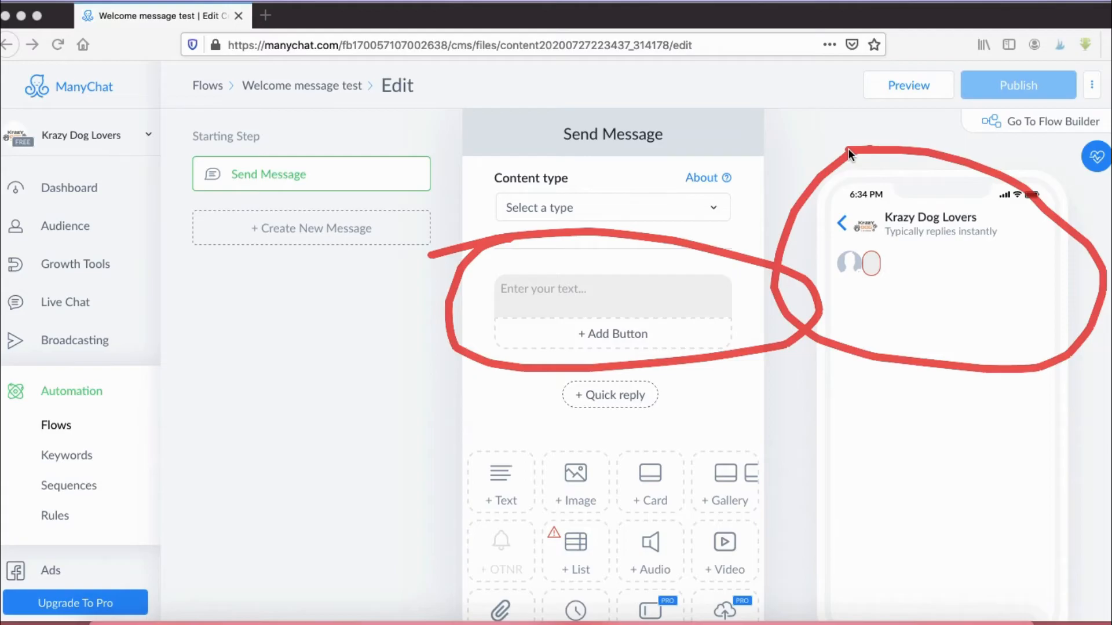
pyautogui.press('Escape')
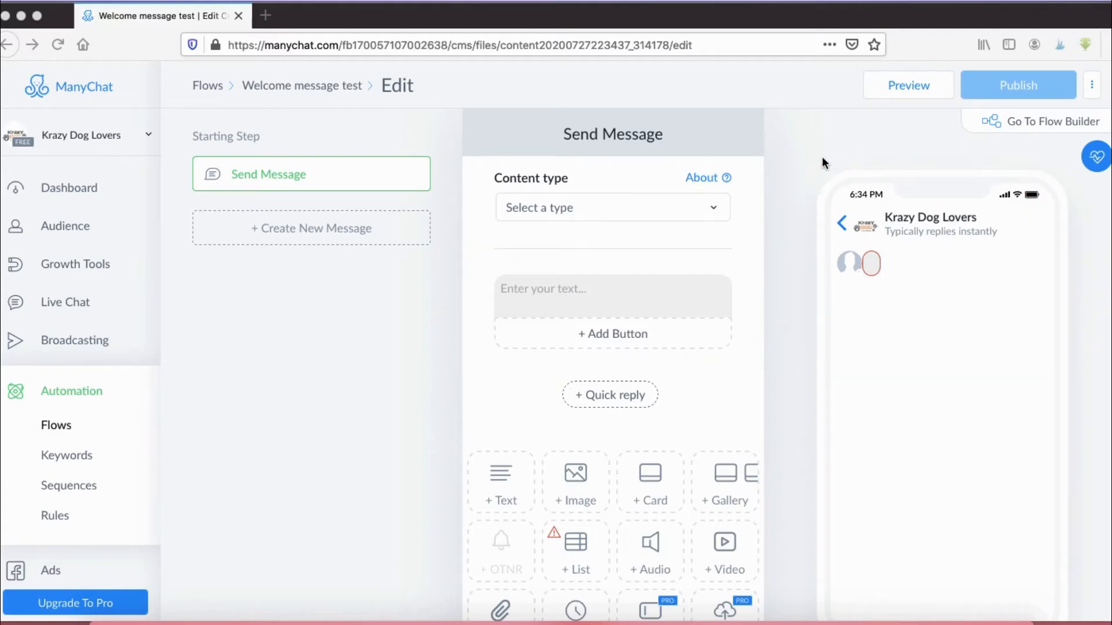
# Write the message text "Hey there! Would you like to be subscribed to our Facebook Messenger? You will receive notifications for discounts and special promotions.".
pyautogui.click(541, 288)
pyautogui.write('Hey there! Would you like to be subscribed to our Facebook Messenger? You will receive notifications for discounts and special promotions.')
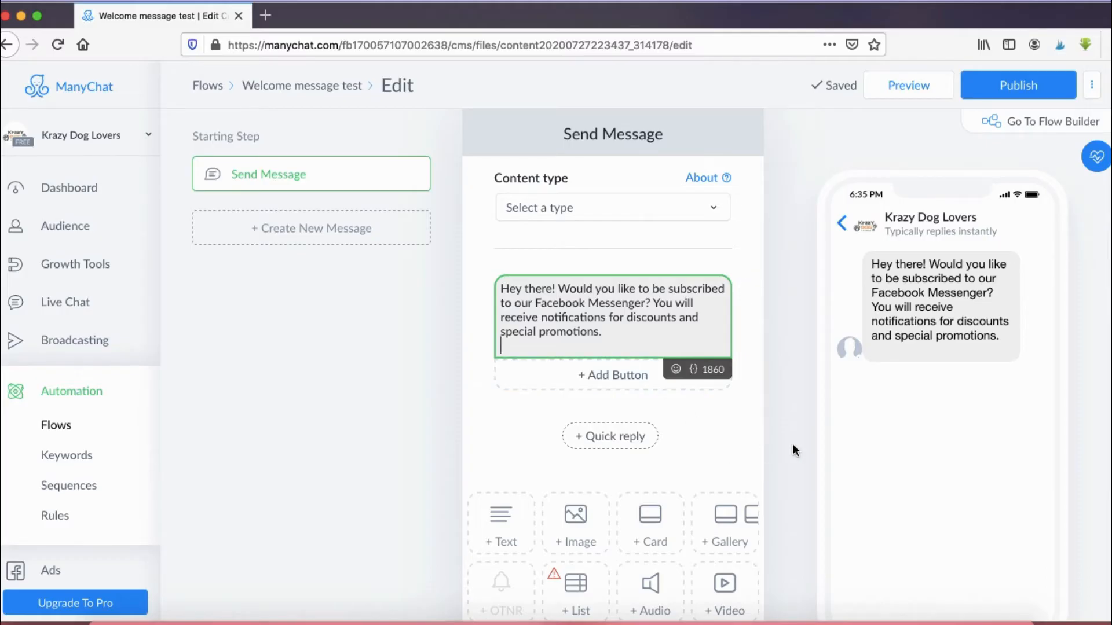
pyautogui.click(831, 623)
pyautogui.moveTo(609, 356)
pyautogui.mouseDown()
pyautogui.moveTo(526, 356)
pyautogui.moveTo(724, 405)
pyautogui.moveTo(575, 356)
pyautogui.mouseUp()
pyautogui.press('Escape')
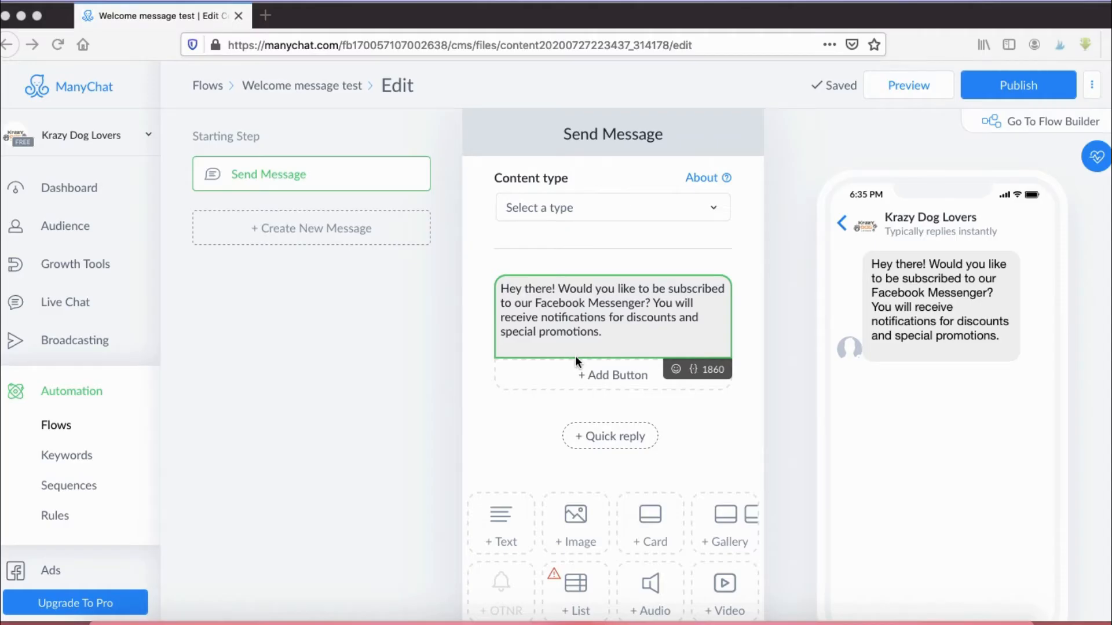
# Add a button below the message text and title it "Yes!".
pyautogui.click(576, 375)
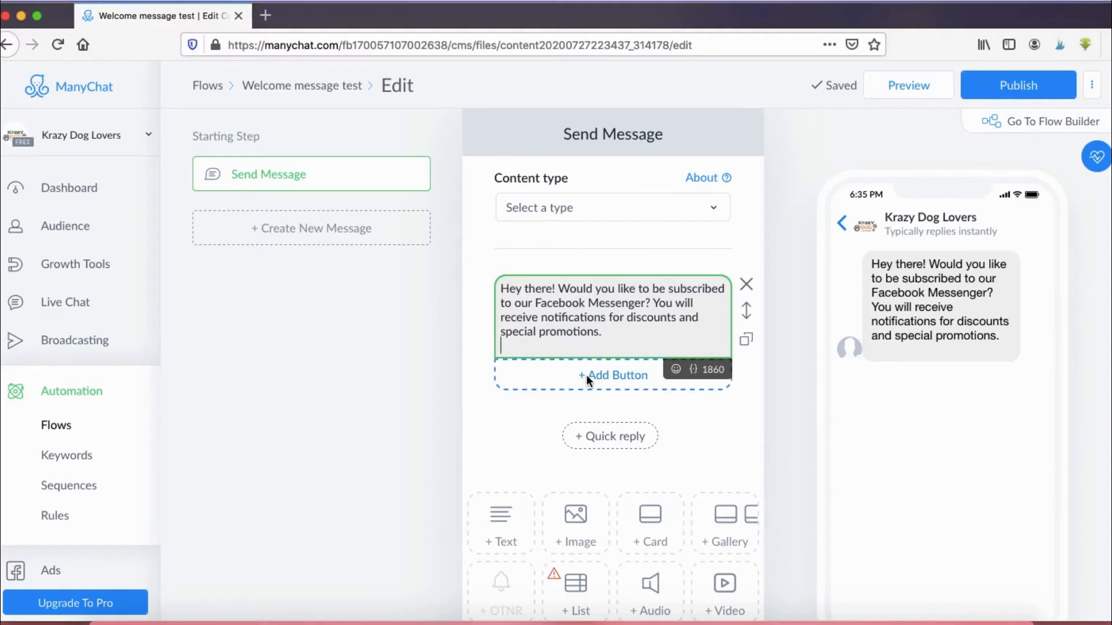
pyautogui.click(586, 374)
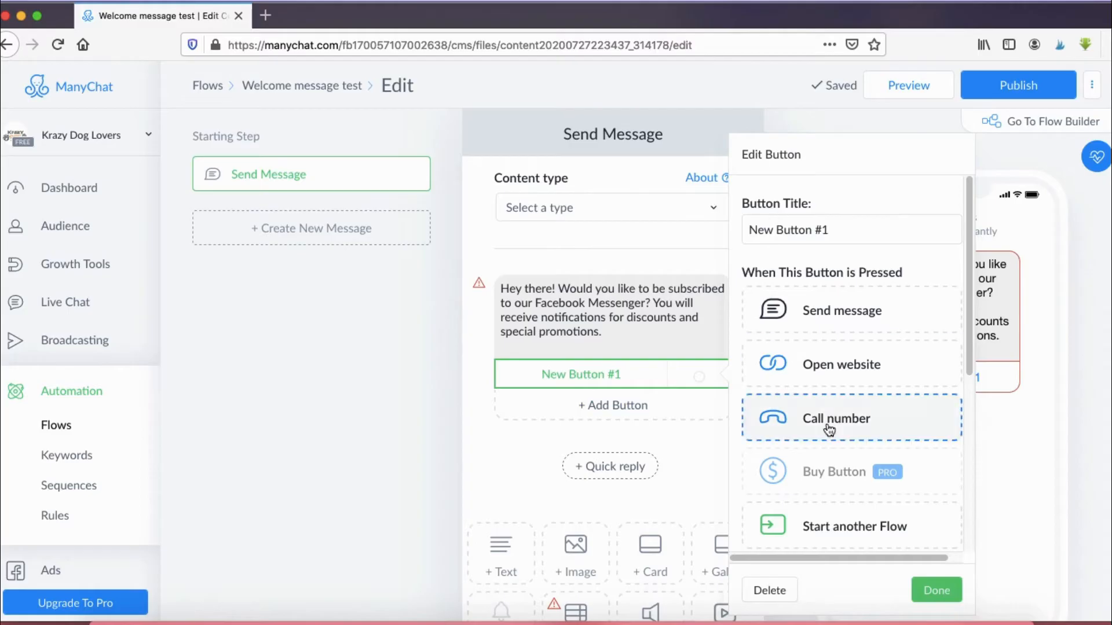
pyautogui.scroll(-3, 831, 510)
pyautogui.scroll(-2, 831, 508)
pyautogui.scroll(6, 823, 451)
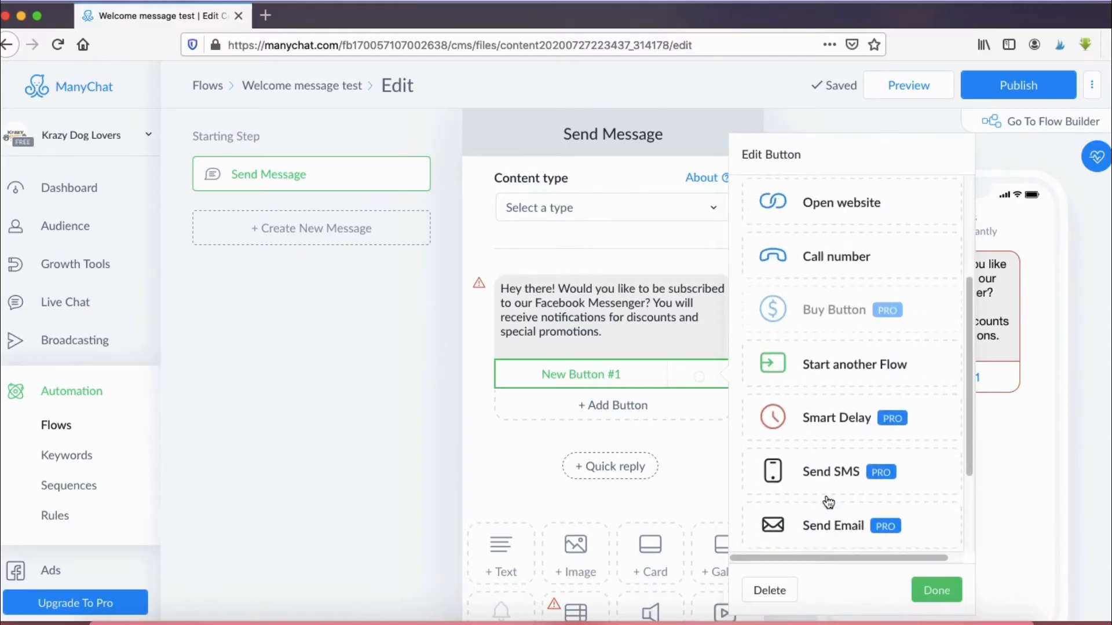
pyautogui.click(835, 236)
pyautogui.press('super+a')
pyautogui.write('Yes!')
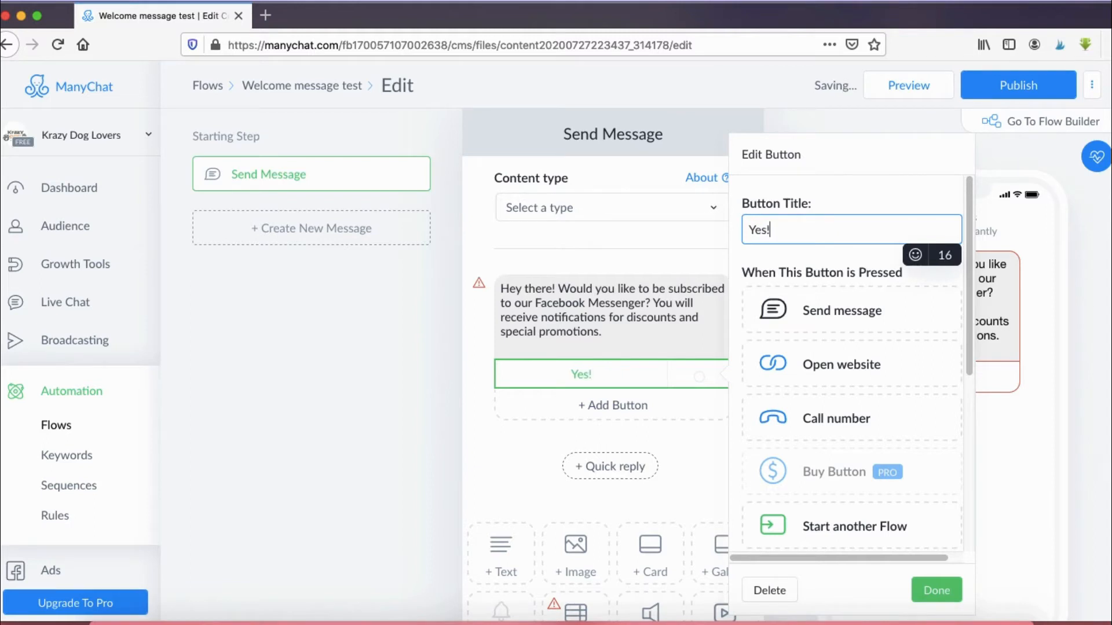
# Add the "Subscribe to bot" action to the "Yes!" button.
pyautogui.scroll(-5, 880, 364)
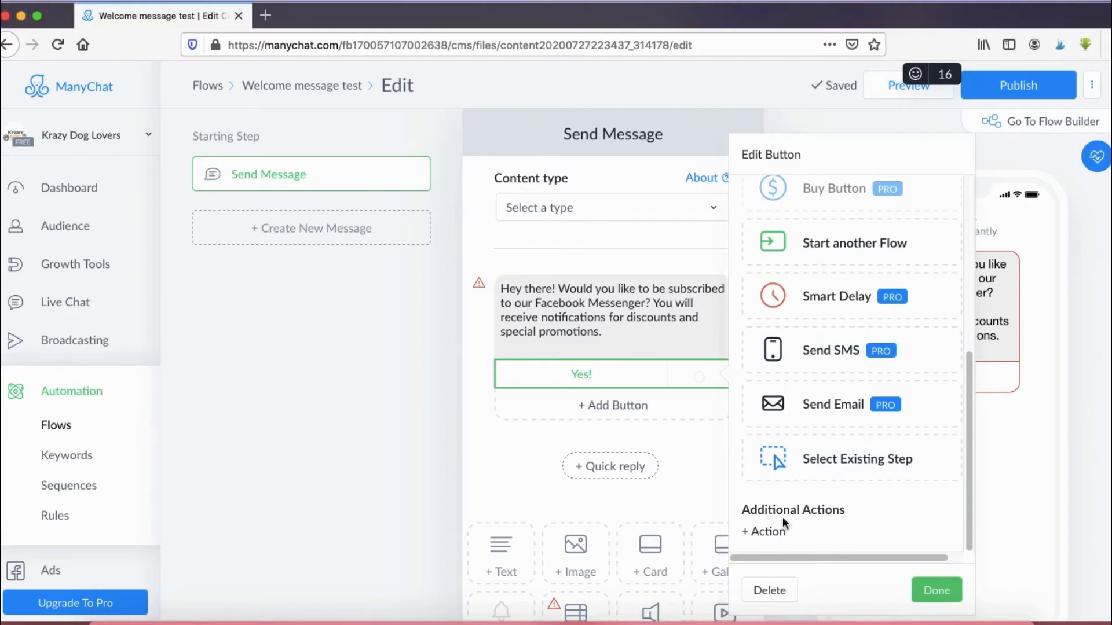
pyautogui.click(766, 533)
pyautogui.scroll(-4, 812, 388)
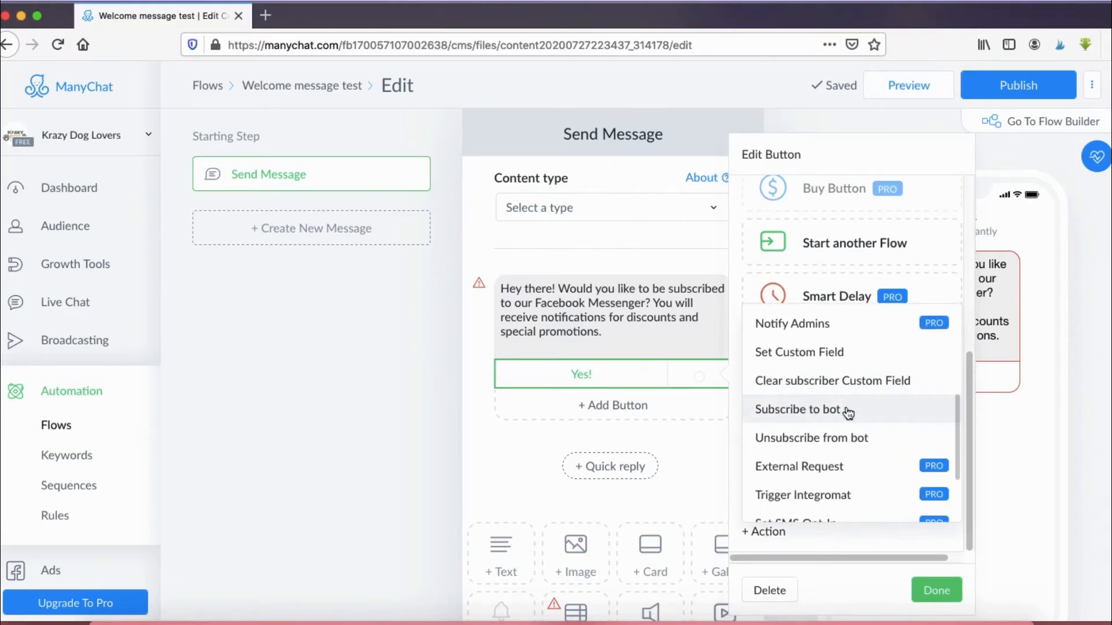
pyautogui.click(815, 411)
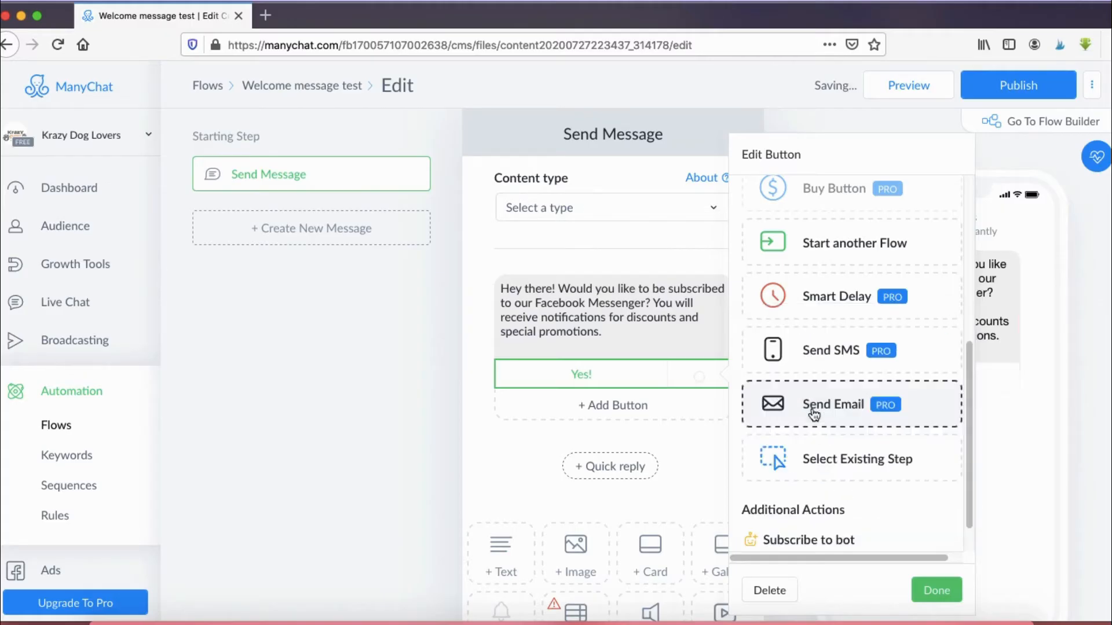
# Make the "Yes!" button send a new message and open that attached message for editing.
pyautogui.scroll(5, 834, 339)
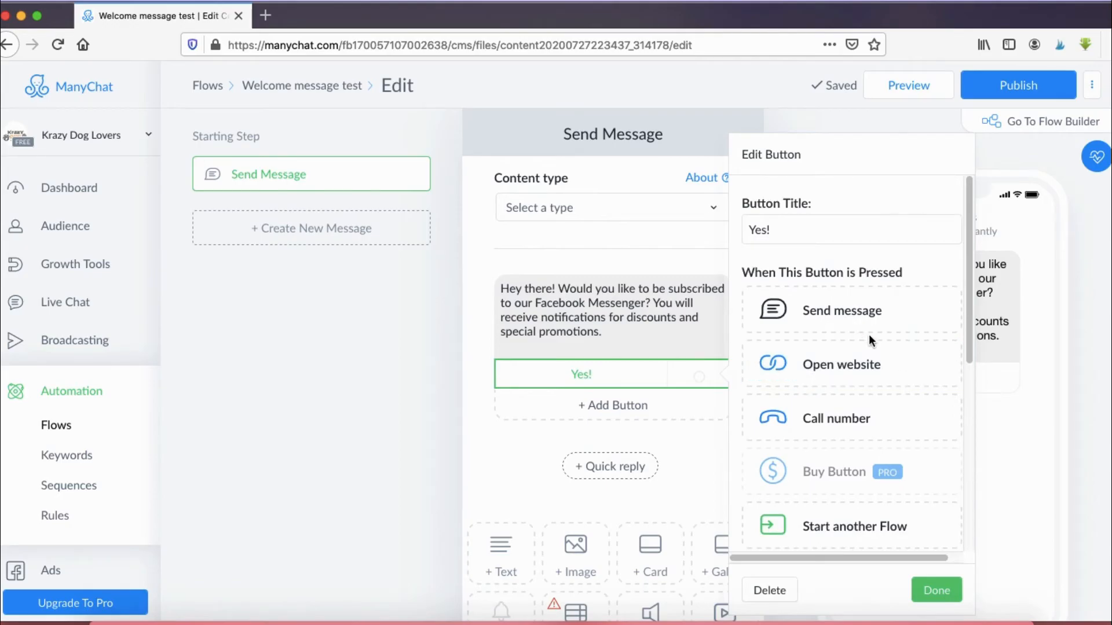
pyautogui.click(799, 320)
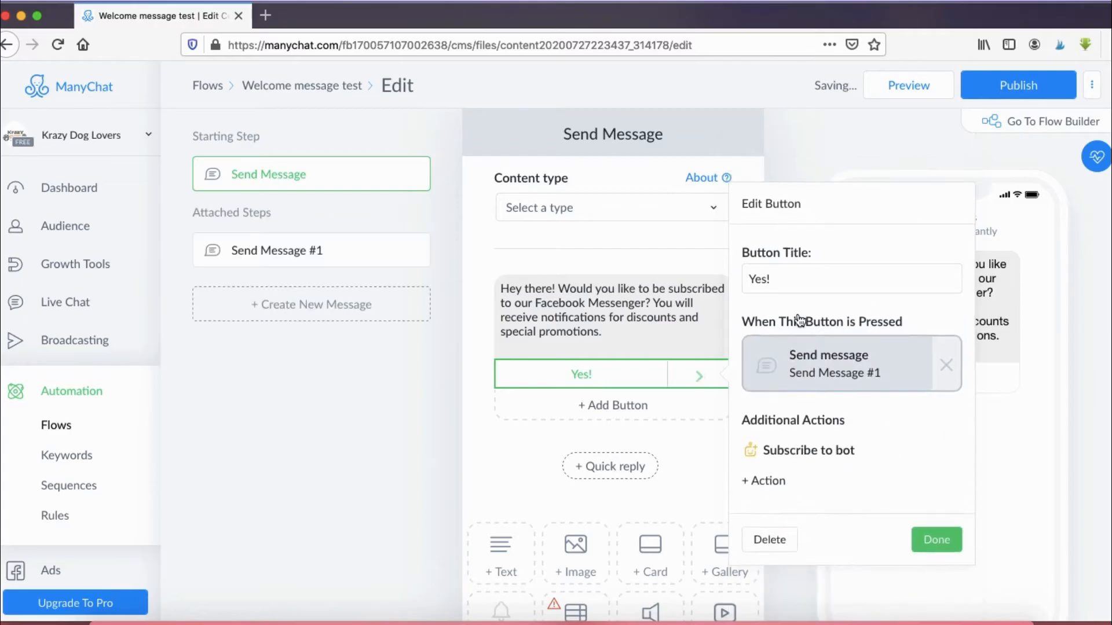
pyautogui.click(843, 354)
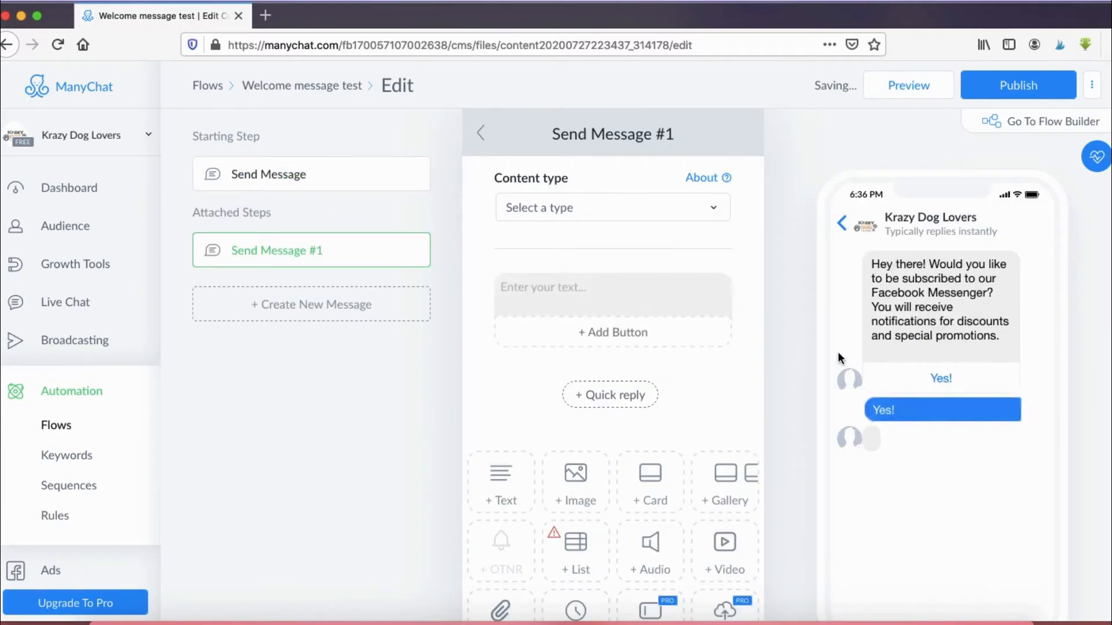
pyautogui.moveTo(548, 247)
pyautogui.mouseDown()
pyautogui.moveTo(495, 248)
pyautogui.moveTo(624, 391)
pyautogui.mouseUp()
pyautogui.moveTo(705, 383); pyautogui.dragTo(551, 248)
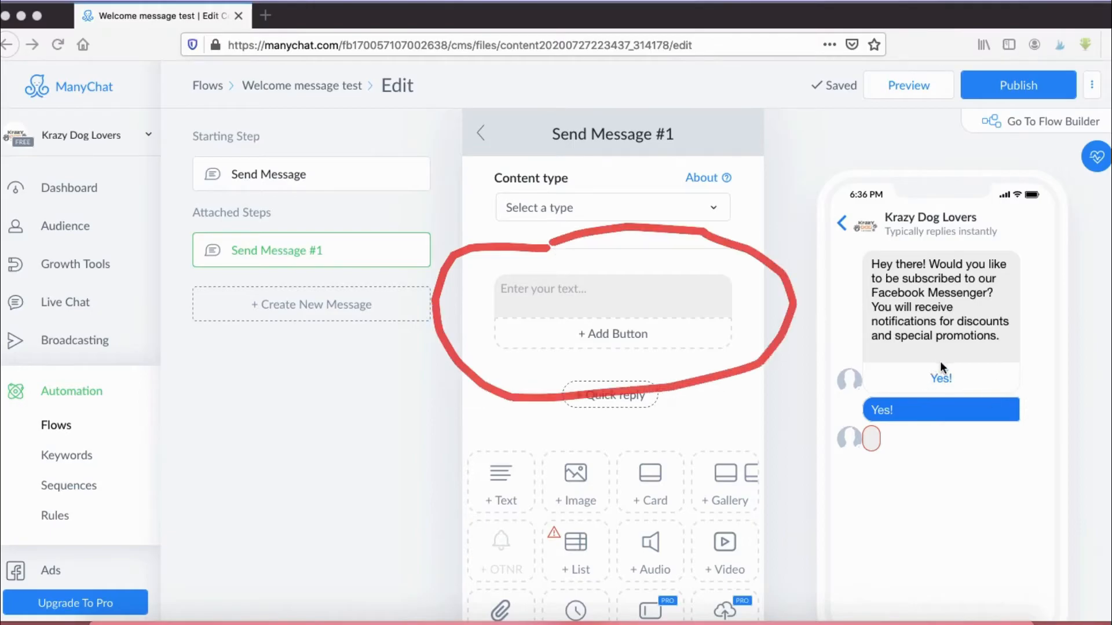
pyautogui.moveTo(944, 360); pyautogui.dragTo(995, 439)
pyautogui.moveTo(1094, 401); pyautogui.dragTo(908, 336)
pyautogui.press('Escape')
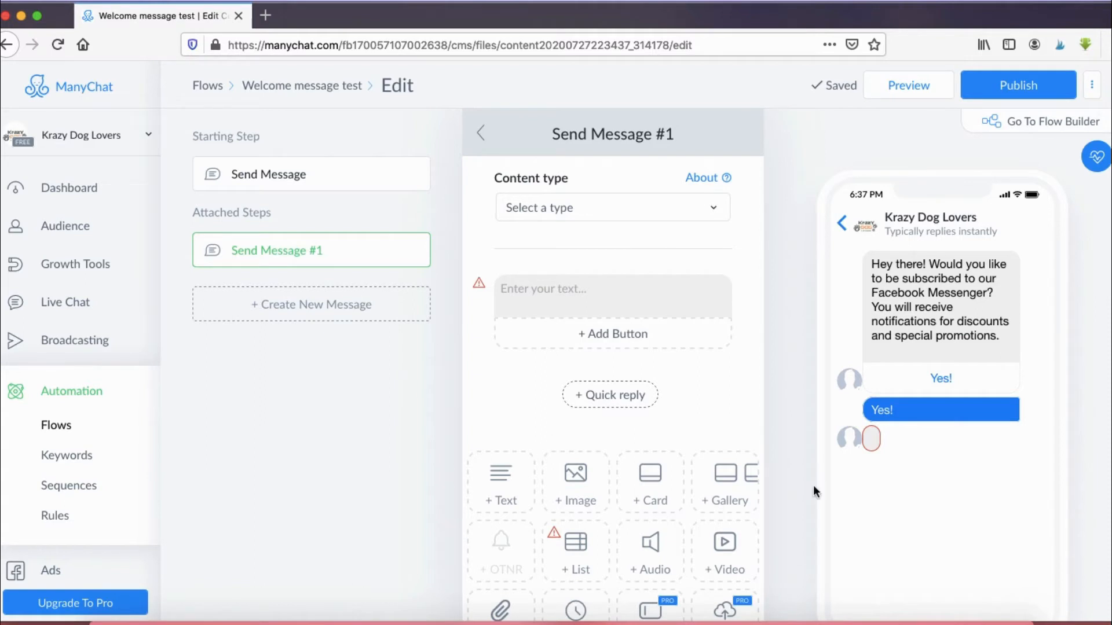
pyautogui.click(831, 623)
pyautogui.moveTo(908, 395)
pyautogui.mouseDown()
pyautogui.moveTo(880, 382)
pyautogui.moveTo(943, 399)
pyautogui.mouseUp()
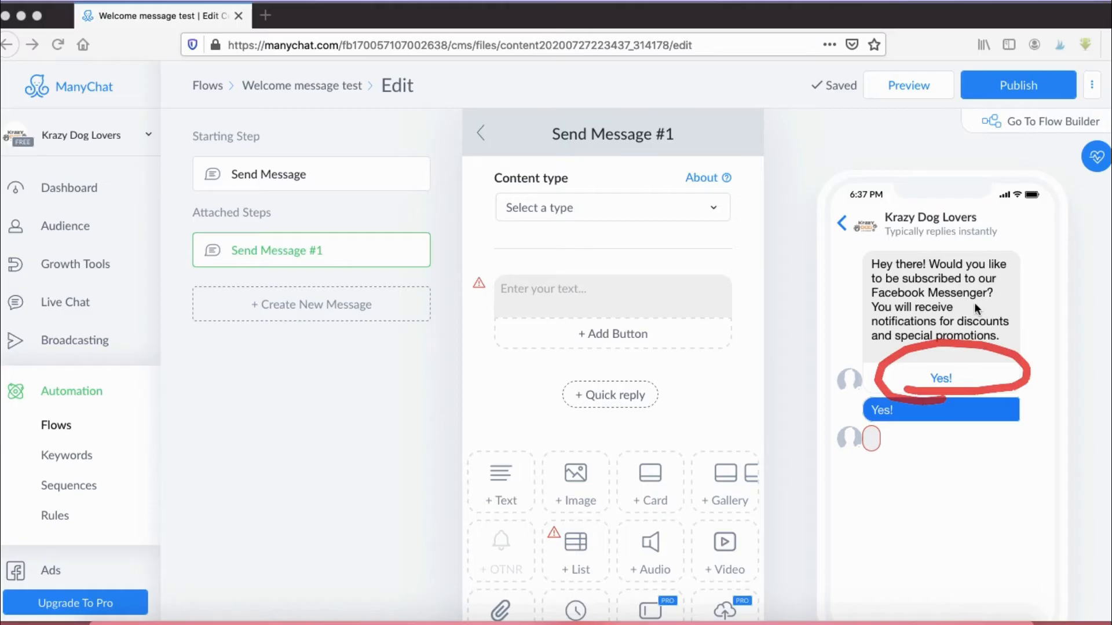
# Write the message text "Thank you! Your subscription is confirmed. Visit us today! Enjoy $5 off your first purchase with us. Use code "FREEFIVE" at checkout!".
pyautogui.click(583, 291)
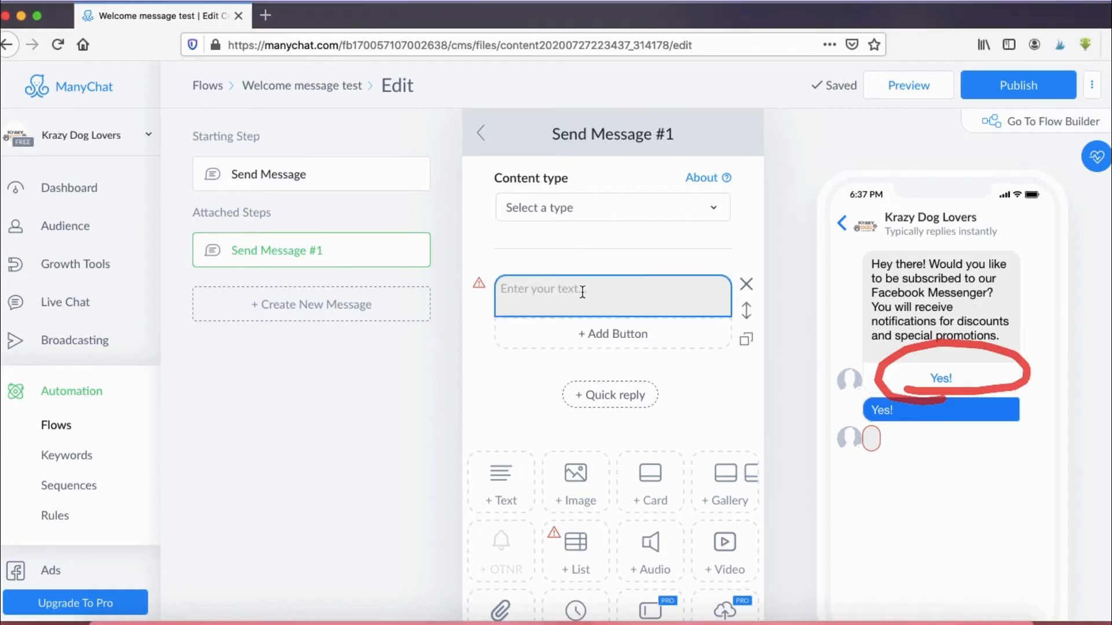
pyautogui.write('Thank you! Your subscription is confirmed. Visit us today! Enjoy $5 off your first purchase with us. Use code "FREEFIVE" at checkout!')
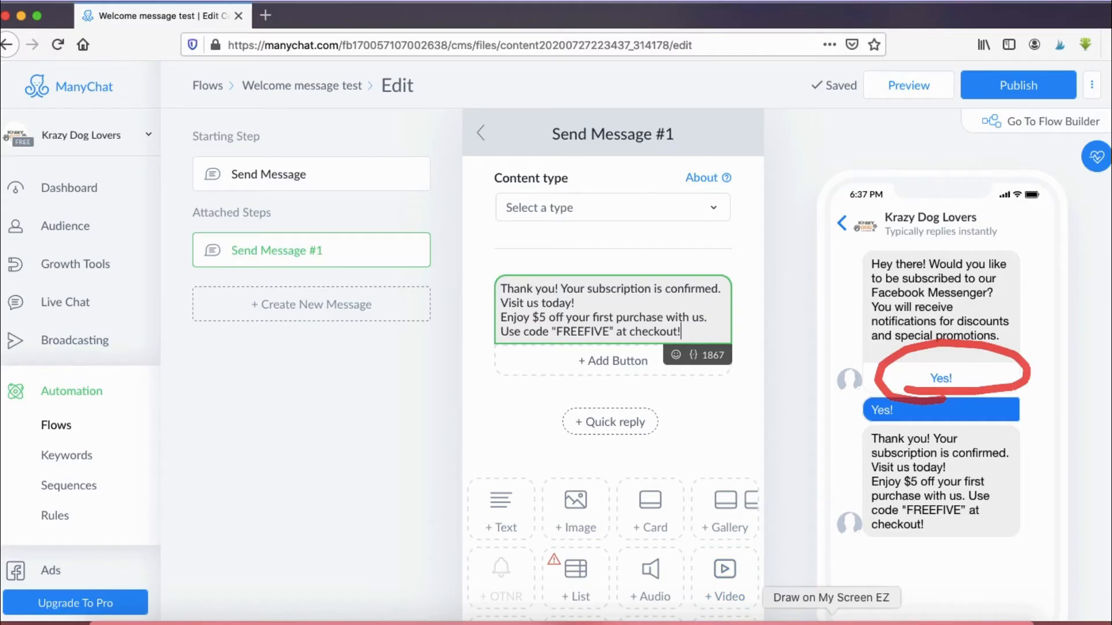
pyautogui.click(831, 623)
pyautogui.moveTo(594, 359)
pyautogui.mouseDown()
pyautogui.moveTo(543, 304)
pyautogui.moveTo(582, 360)
pyautogui.mouseUp()
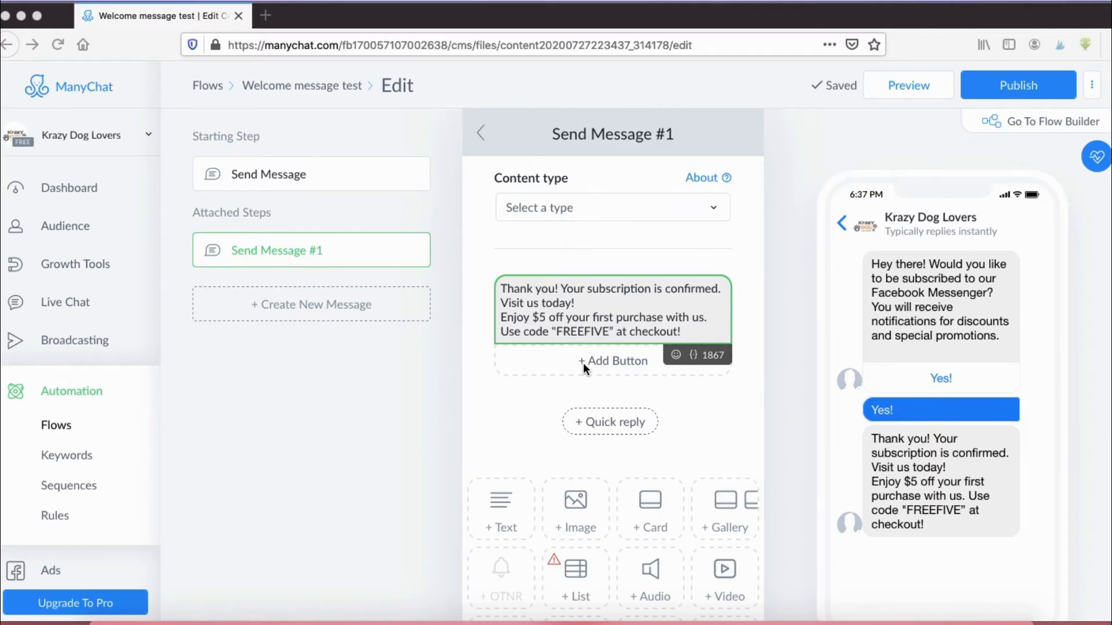
pyautogui.click(409, 363)
# Add a button titled "VISIT US NOW!" below the confirmation text and make it open a website.
pyautogui.click(570, 299)
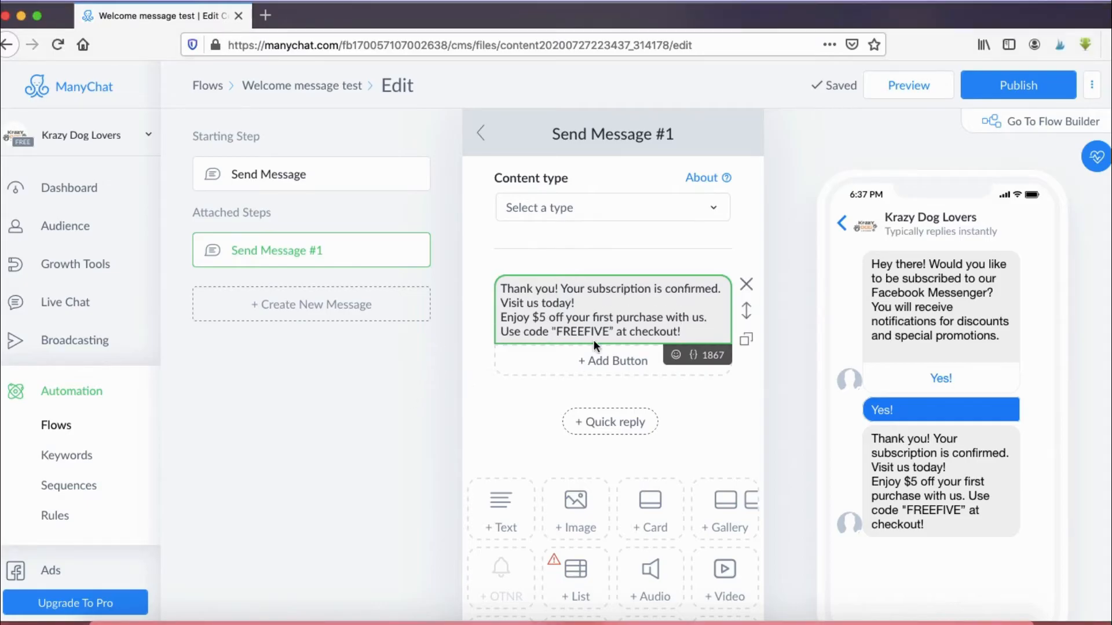
pyautogui.click(573, 363)
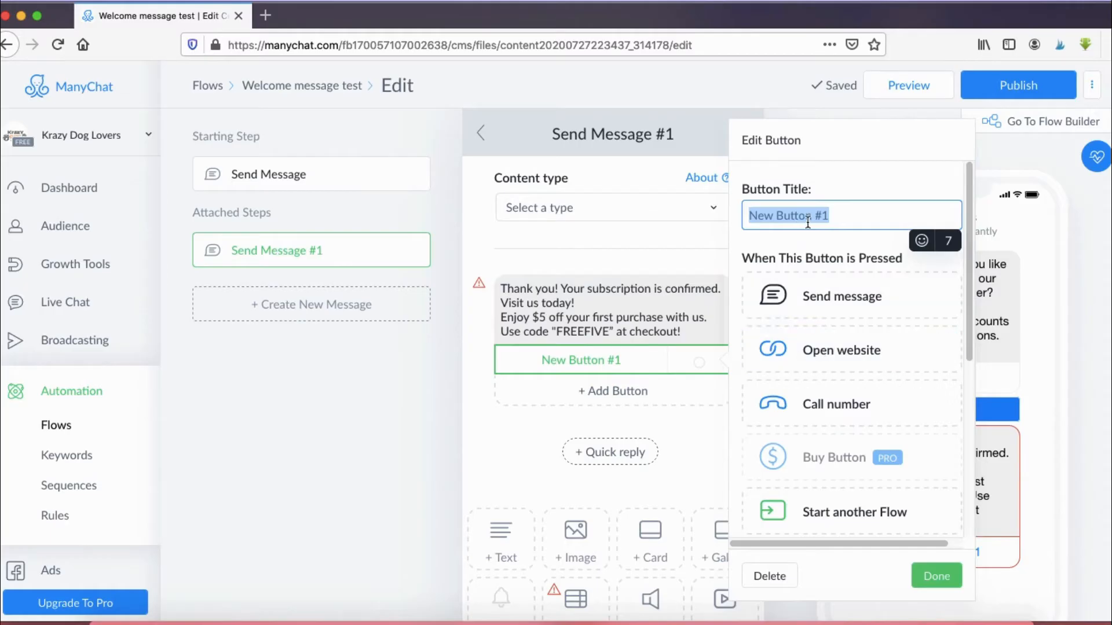
pyautogui.write('VISIT US NOW!')
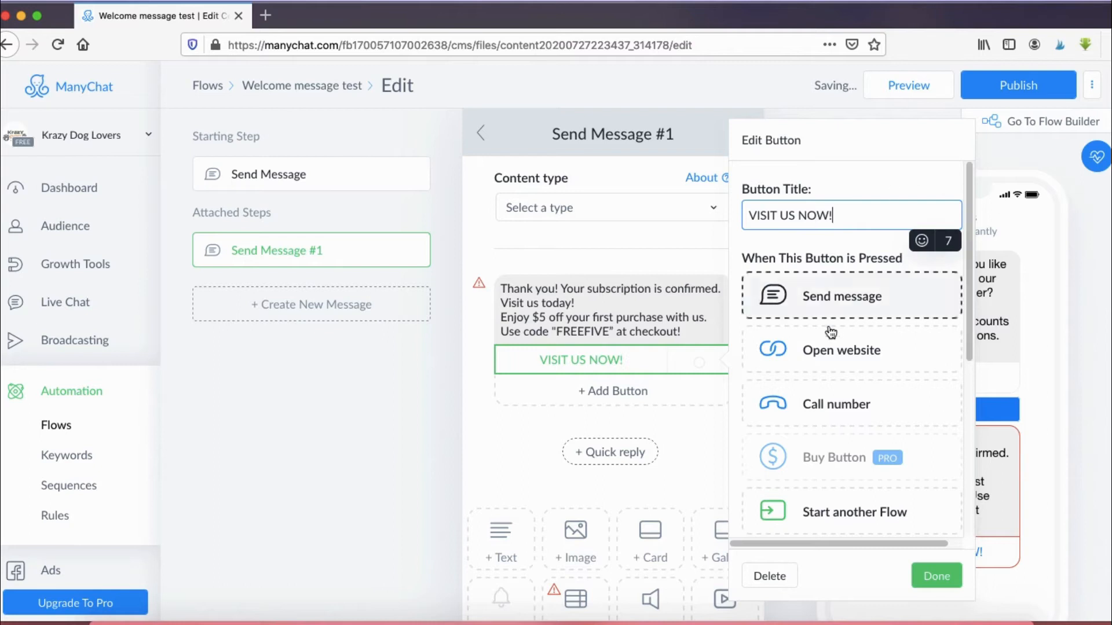
pyautogui.click(831, 342)
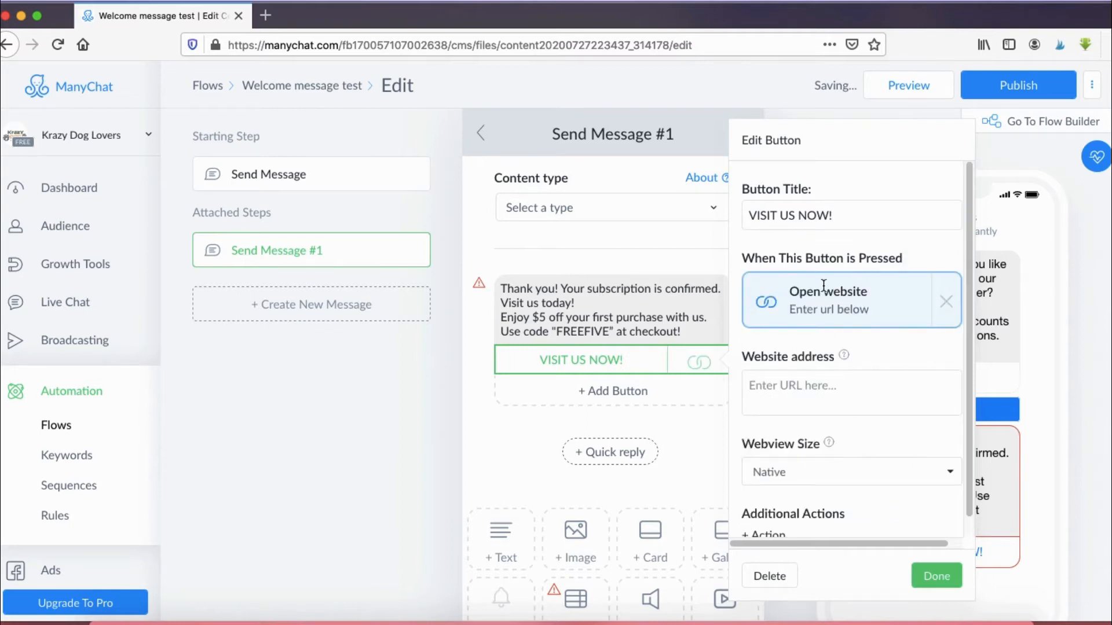
pyautogui.click(785, 618)
pyautogui.moveTo(792, 332)
pyautogui.mouseDown()
pyautogui.moveTo(949, 394)
pyautogui.moveTo(791, 341)
pyautogui.mouseUp()
pyautogui.press('Escape')
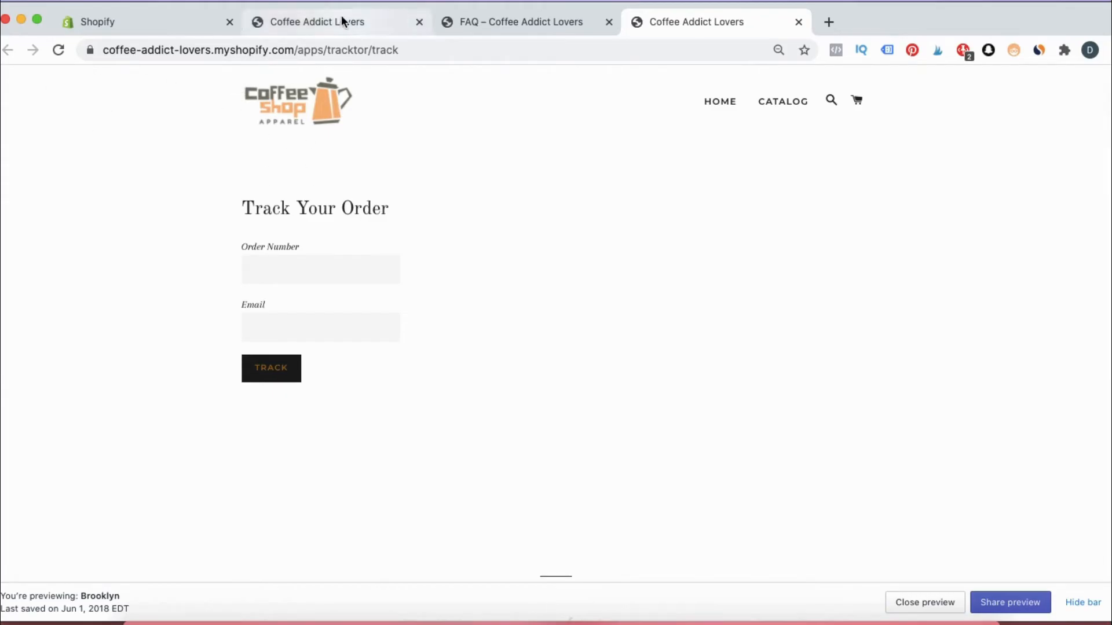
# Copy the web address of the Coffee Addict Lovers store from the other browser.
pyautogui.click(301, 46)
pyautogui.click(293, 47)
pyautogui.moveTo(332, 49); pyautogui.dragTo(46, 55)
pyautogui.press('super+c')
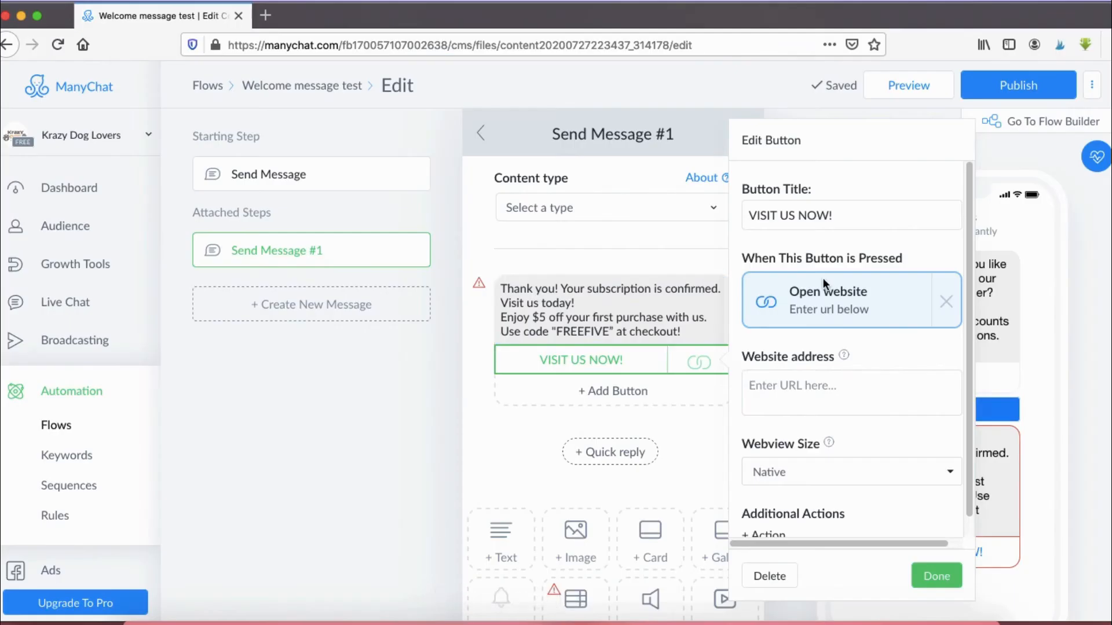
# Paste the copied store address as the website address of the "VISIT US NOW!" button and finish editing the button.
pyautogui.click(825, 386)
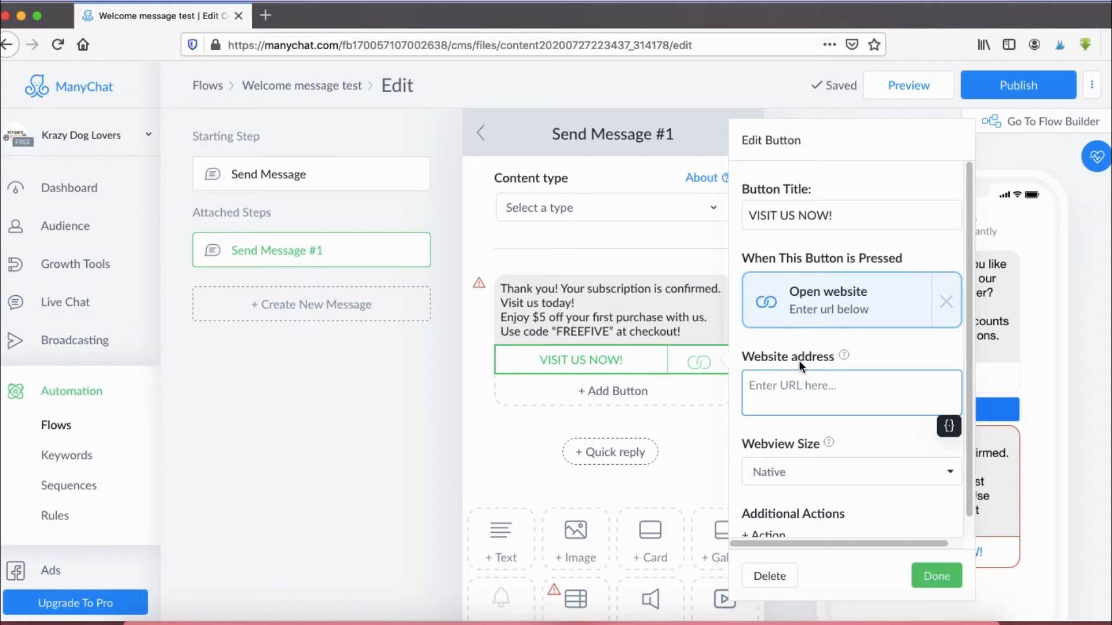
pyautogui.press('super+v')
pyautogui.click(947, 582)
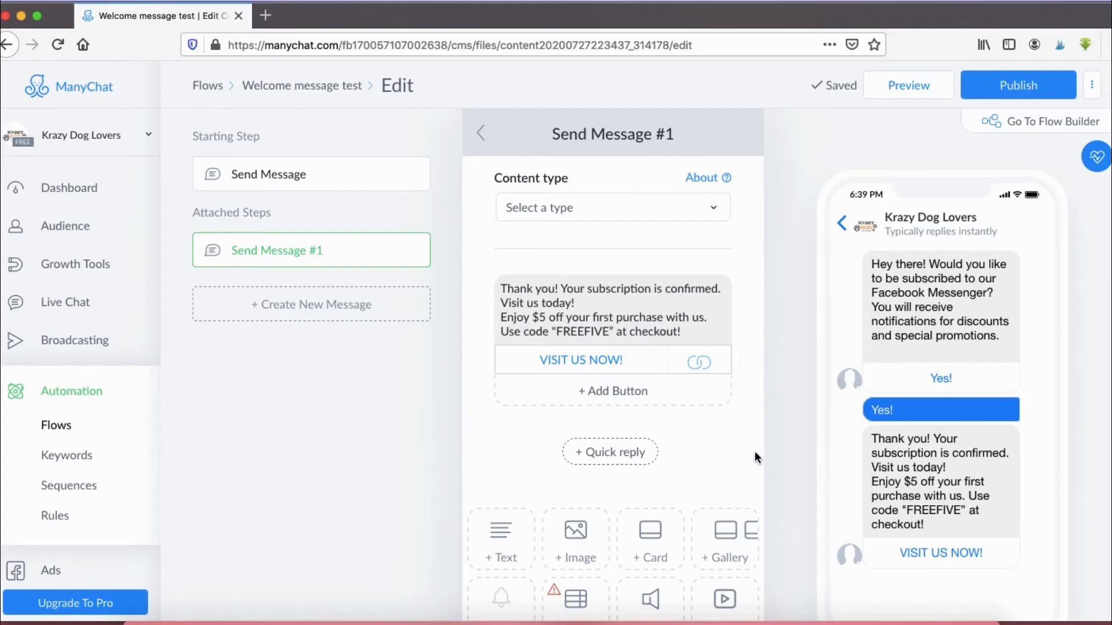
pyautogui.click(865, 623)
pyautogui.moveTo(948, 357)
pyautogui.mouseDown()
pyautogui.moveTo(922, 356)
pyautogui.moveTo(960, 359)
pyautogui.mouseUp()
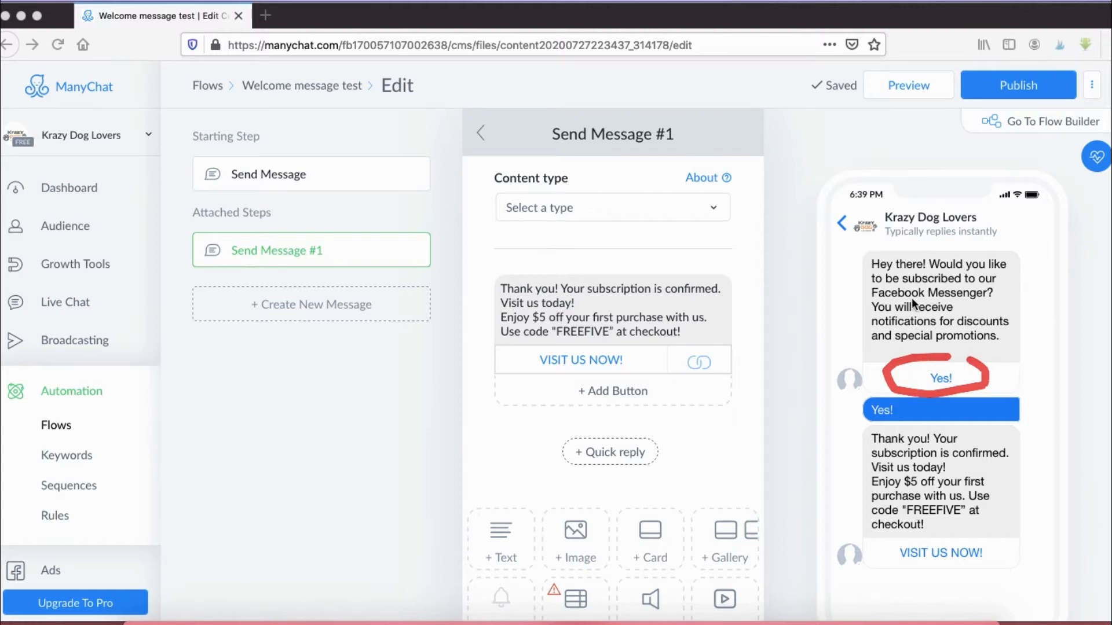
pyautogui.press('Escape')
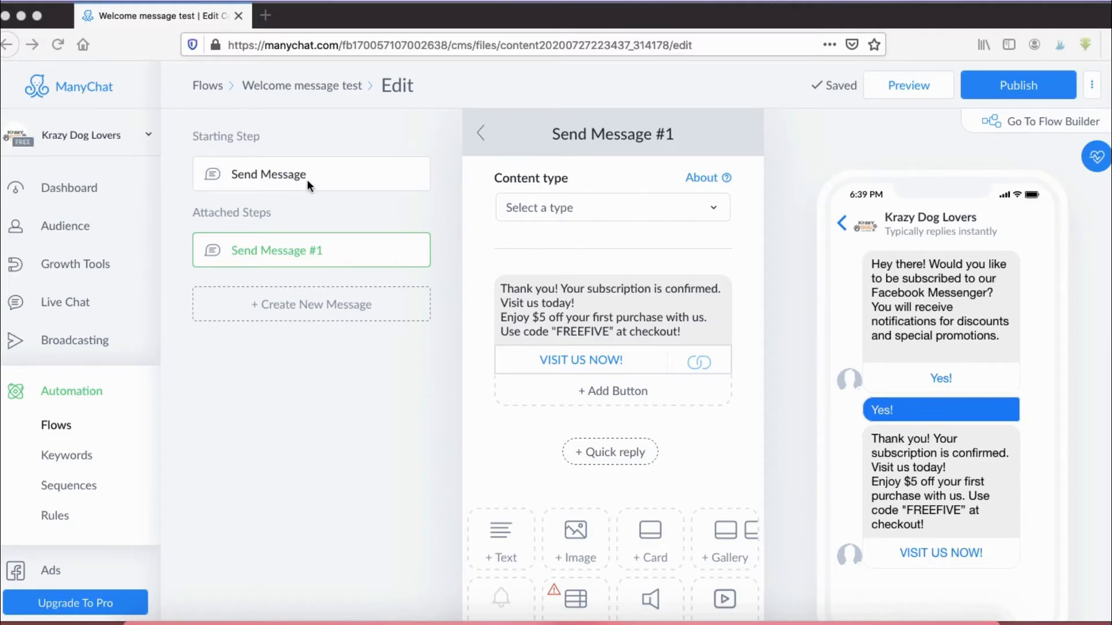
# Return to the flow's starting Send Message step.
pyautogui.click(287, 174)
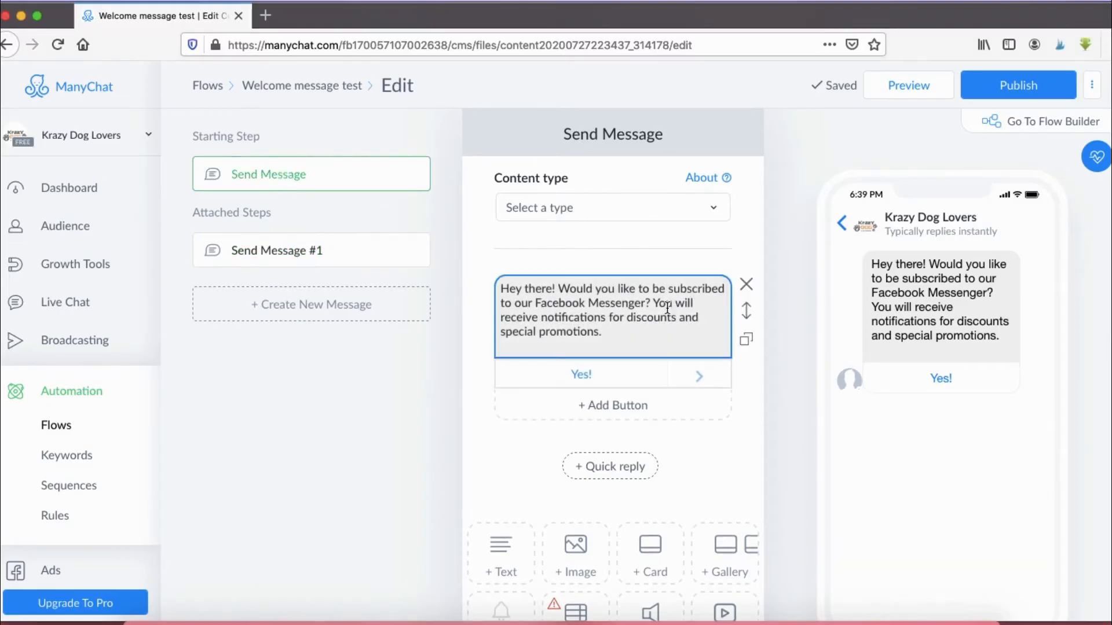
pyautogui.click(865, 623)
pyautogui.moveTo(579, 387)
pyautogui.mouseDown()
pyautogui.moveTo(734, 422)
pyautogui.moveTo(562, 390)
pyautogui.mouseUp()
pyautogui.press('Escape')
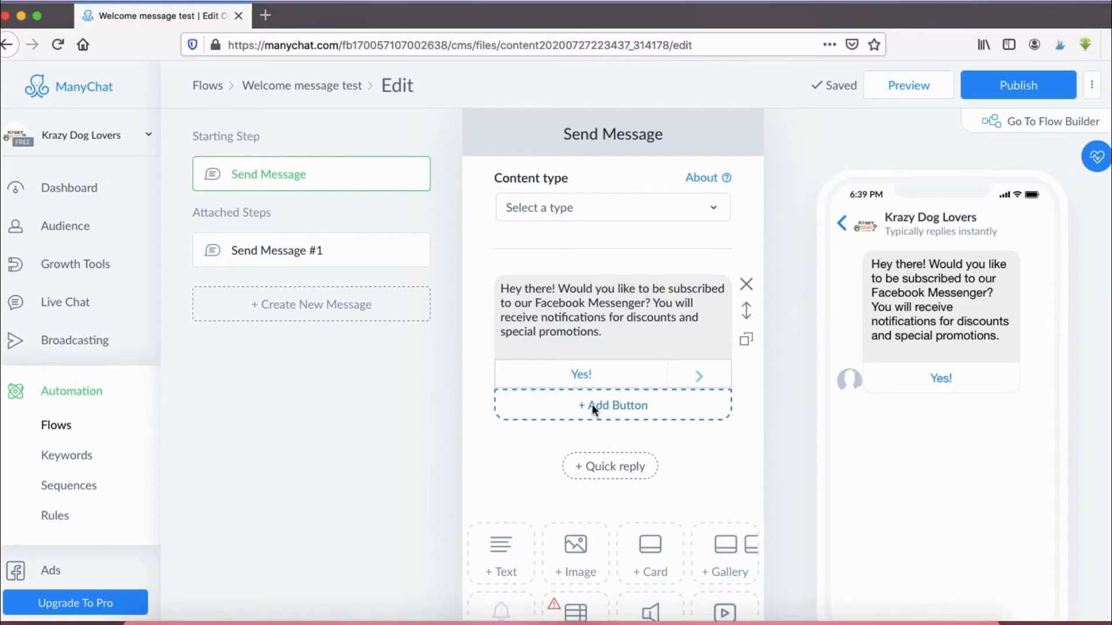
# Add a second button below the subscription question and title it "No, thank you".
pyautogui.click(592, 404)
pyautogui.write('NO')
pyautogui.press('BackSpace')
pyautogui.write('o, thank you')
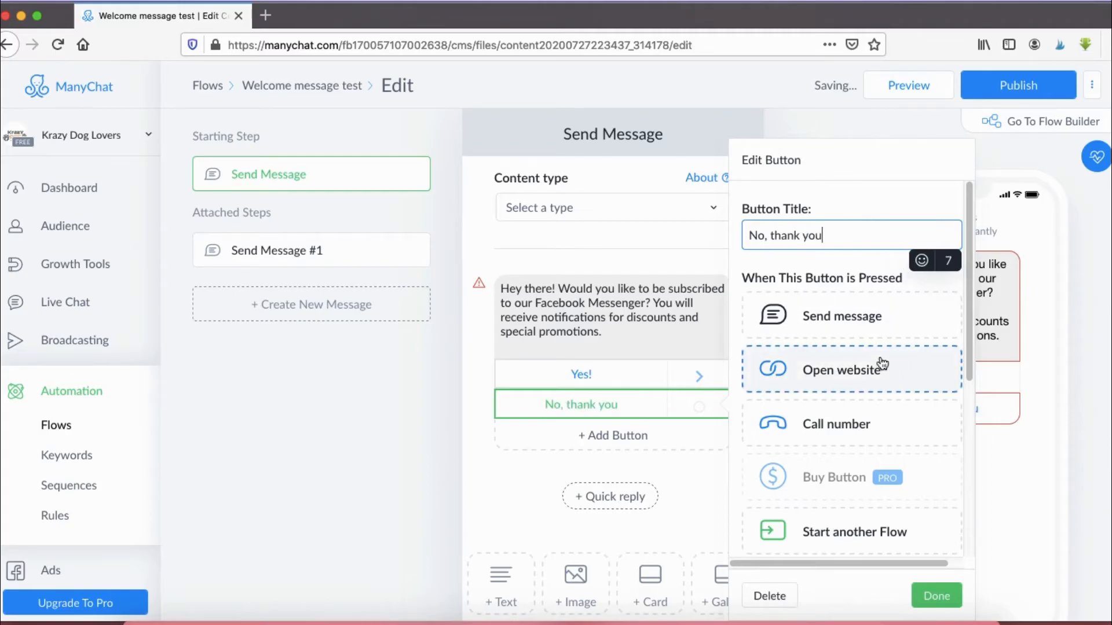
# Add the "Unsubscribe from bot" action to the "No, thank you" button.
pyautogui.scroll(-5, 881, 364)
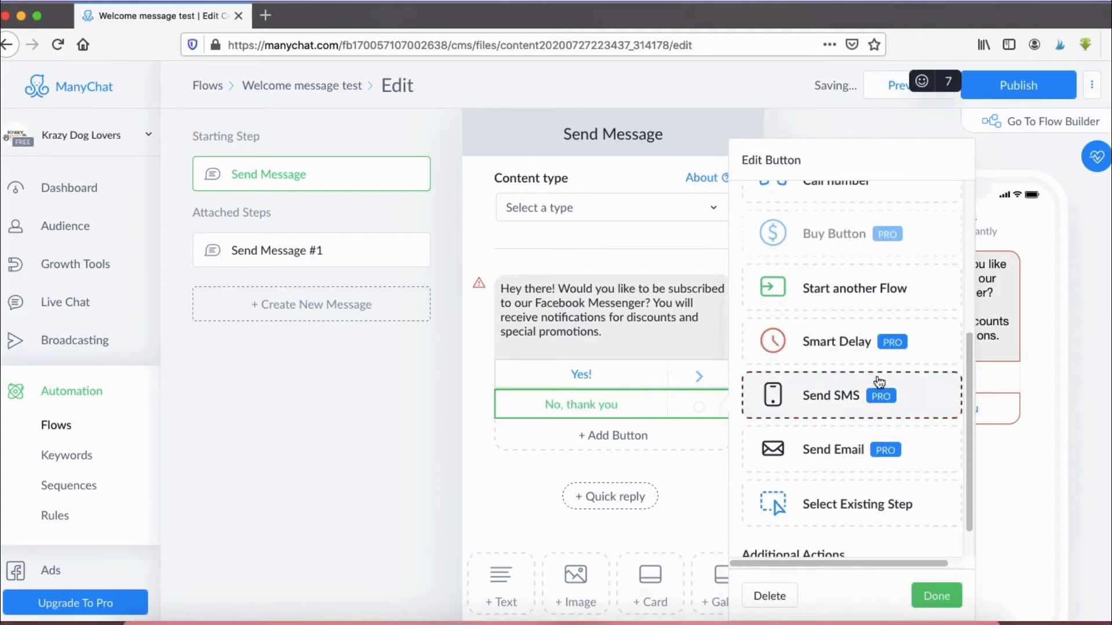
pyautogui.click(763, 537)
pyautogui.scroll(-5, 825, 479)
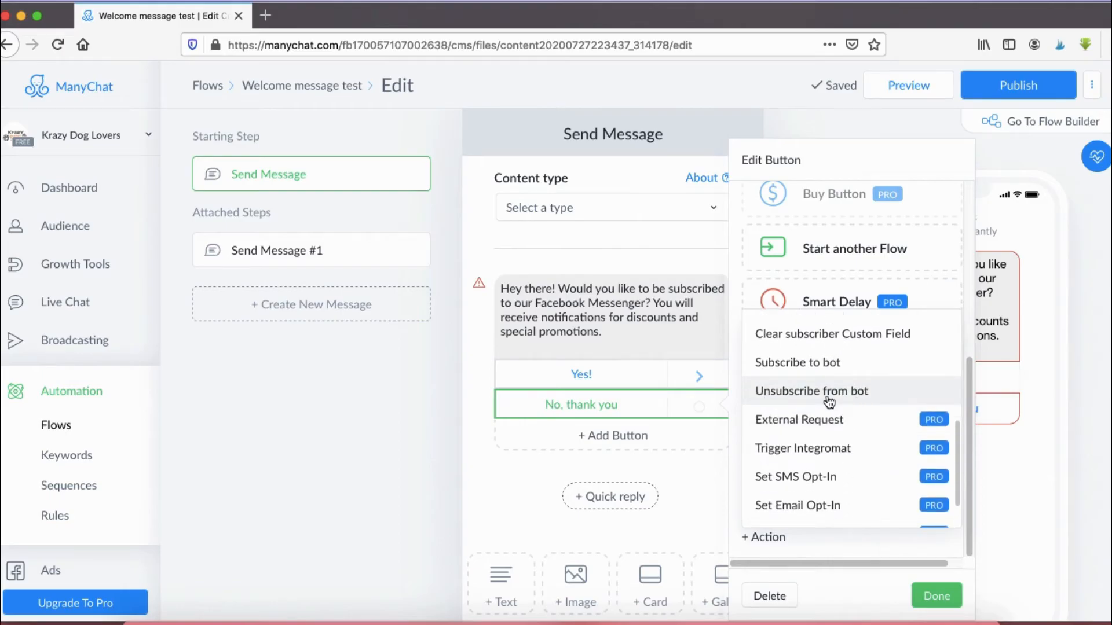
pyautogui.click(765, 399)
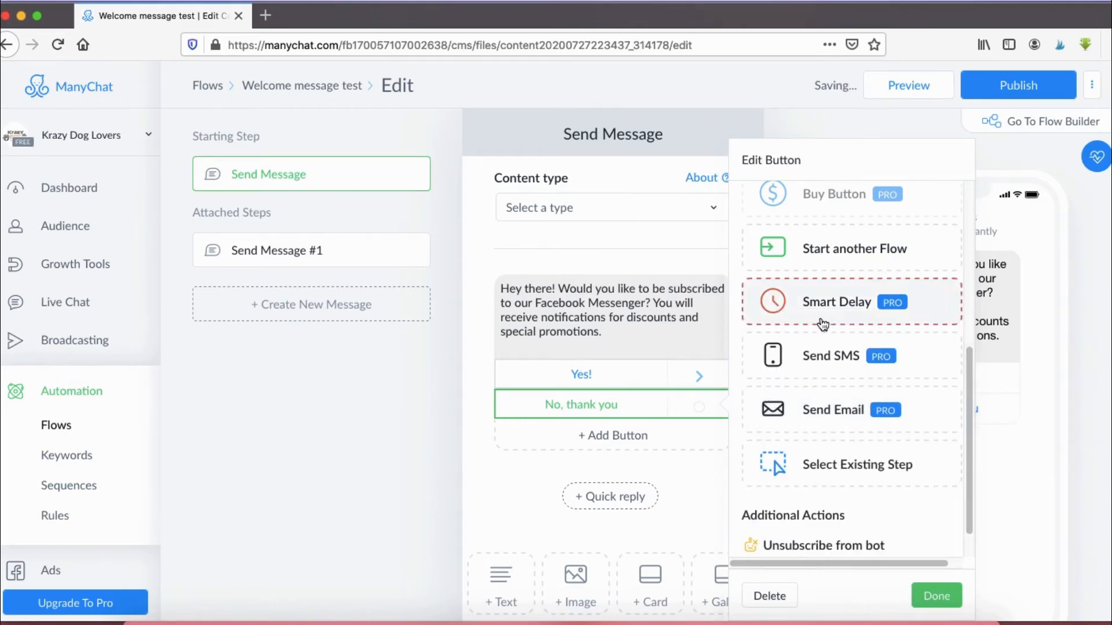
# Attach a new message to the "No, thank you" button reading "We are sad to see you leave. You can still visit us anytime at yourwebsite.com".
pyautogui.scroll(5, 817, 320)
pyautogui.click(788, 317)
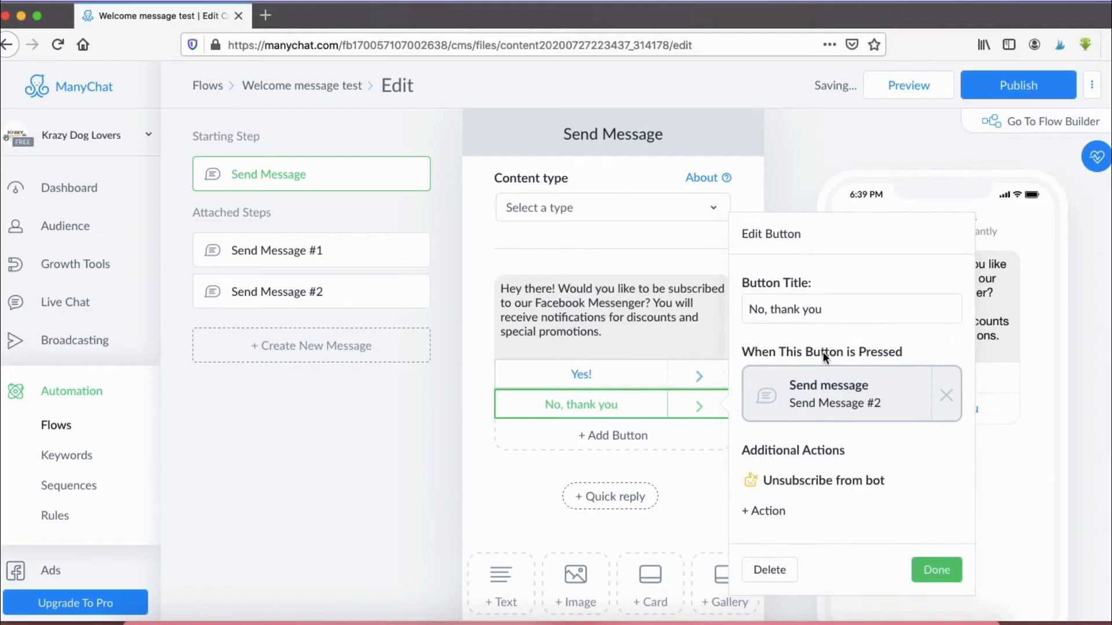
pyautogui.click(829, 394)
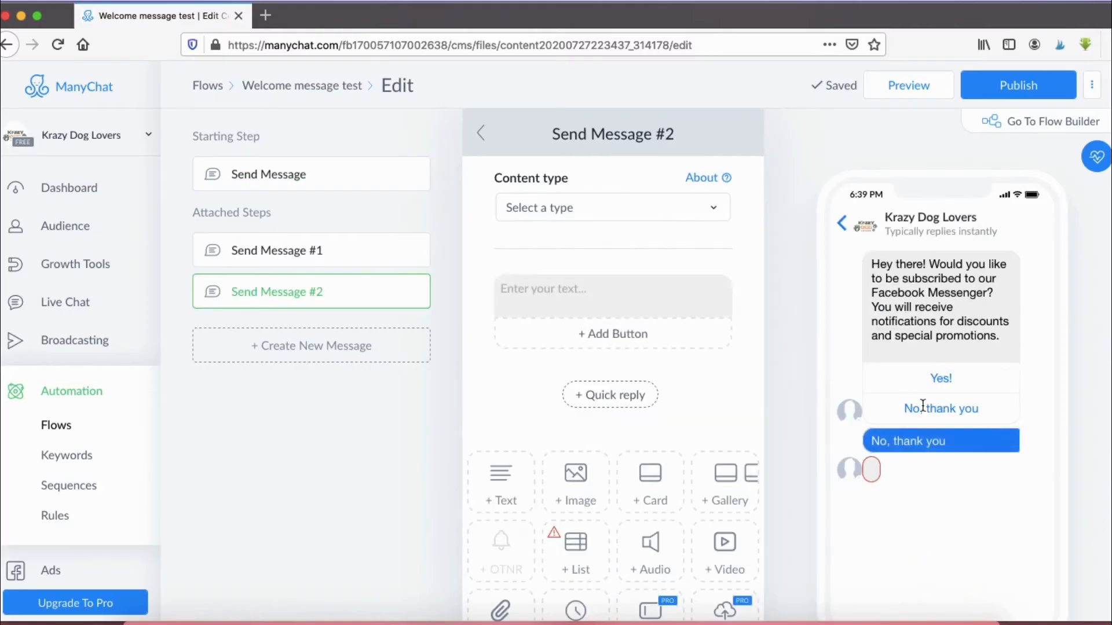
pyautogui.click(575, 289)
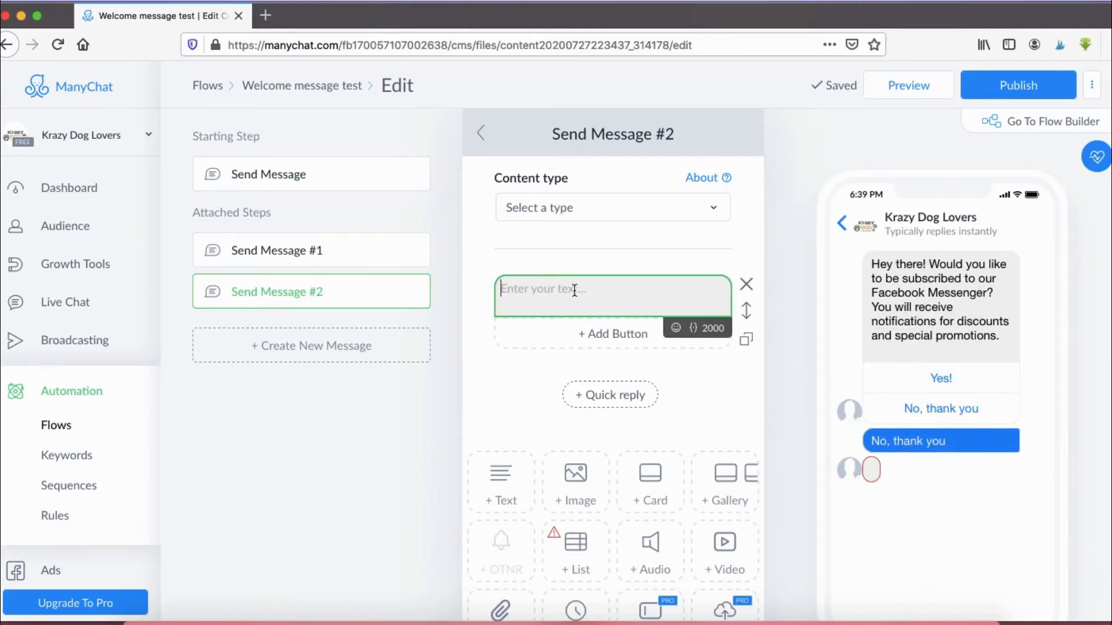
pyautogui.write('We are sad to see you leave. You can still visit us anytime at yourwebsite.com')
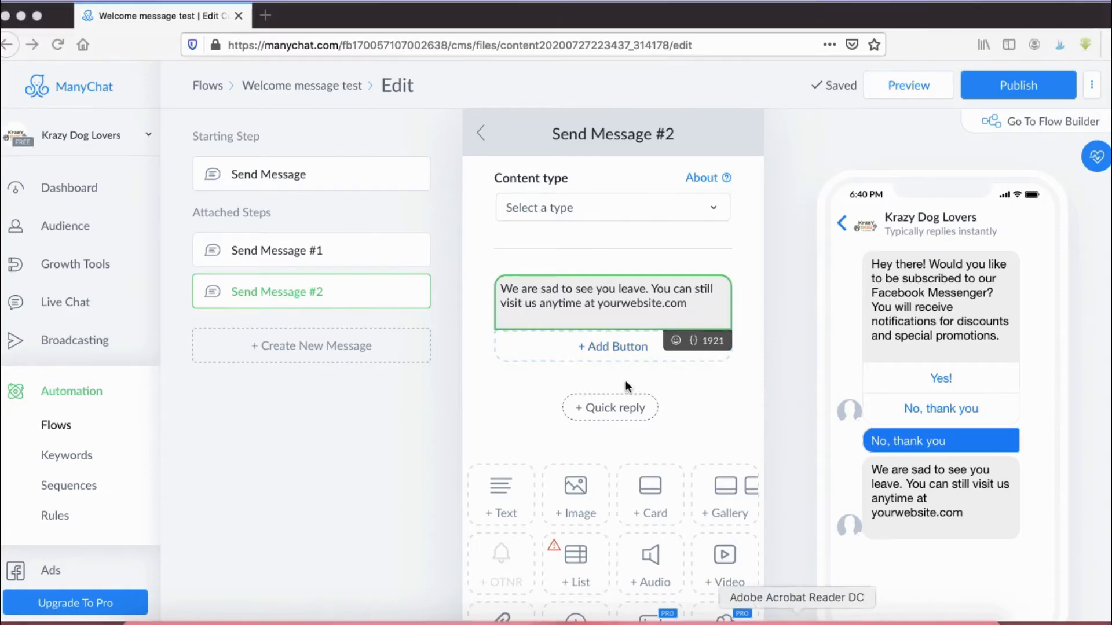
pyautogui.moveTo(582, 328)
pyautogui.mouseDown()
pyautogui.moveTo(718, 356)
pyautogui.moveTo(586, 334)
pyautogui.mouseUp()
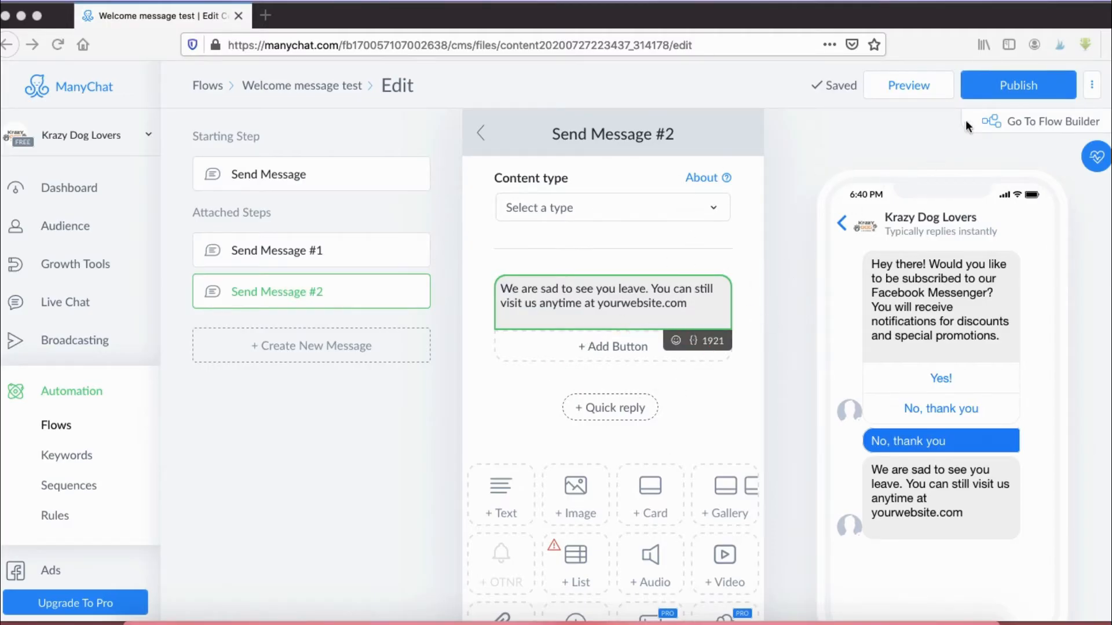
pyautogui.click(865, 624)
pyautogui.moveTo(984, 111)
pyautogui.mouseDown()
pyautogui.moveTo(917, 75)
pyautogui.moveTo(1034, 106)
pyautogui.mouseUp()
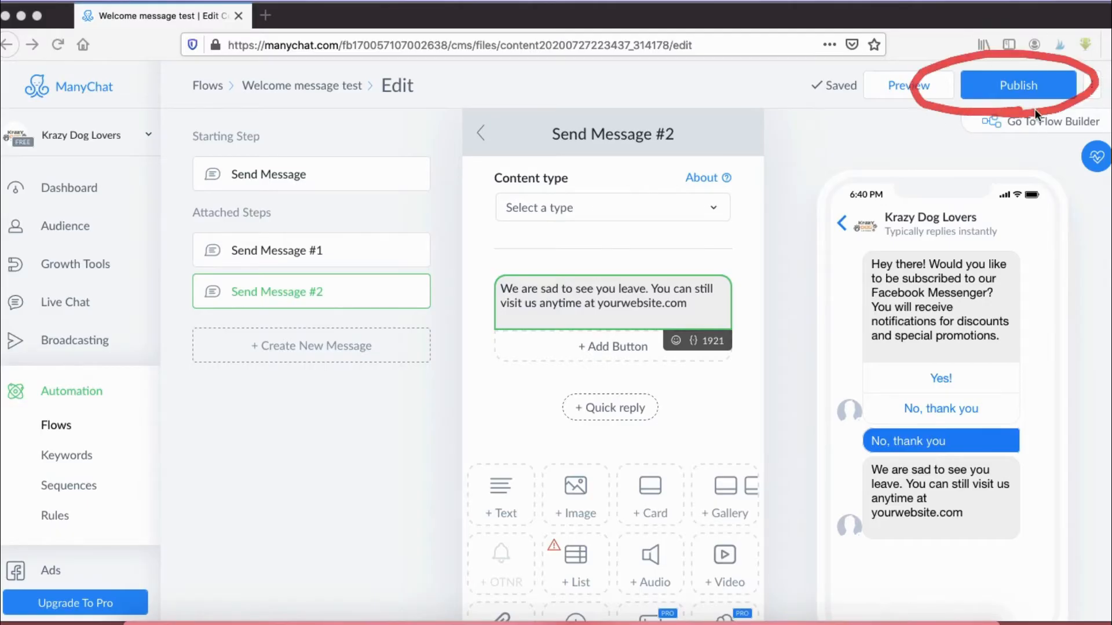
# Publish the "Welcome message test" flow.
pyautogui.click(1023, 84)
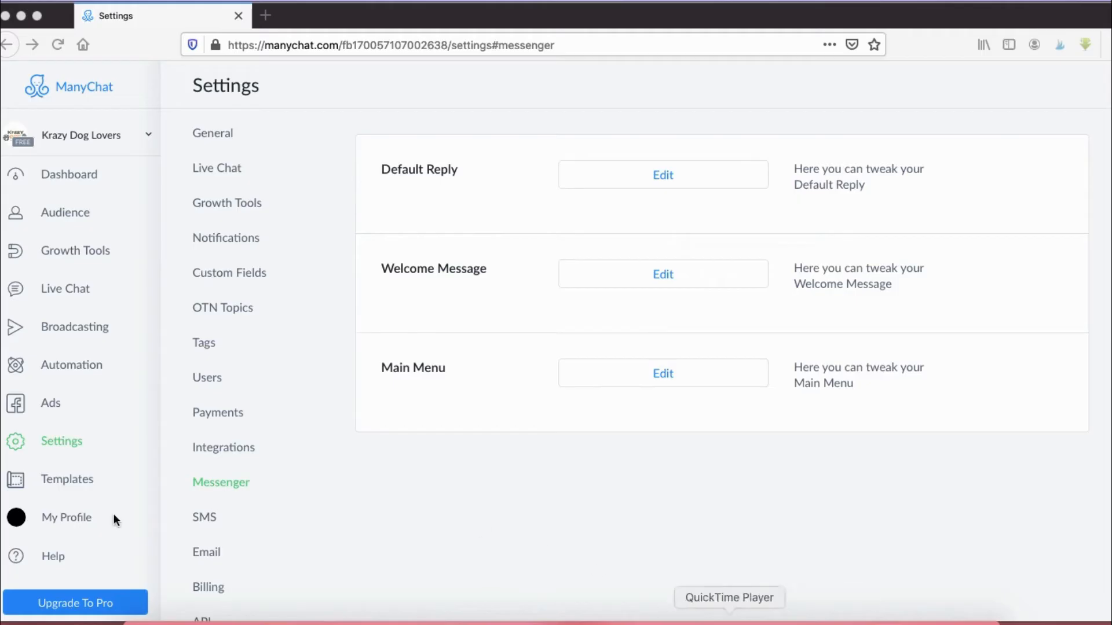
pyautogui.moveTo(61, 458)
pyautogui.mouseDown()
pyautogui.moveTo(82, 403)
pyautogui.moveTo(91, 458)
pyautogui.mouseUp()
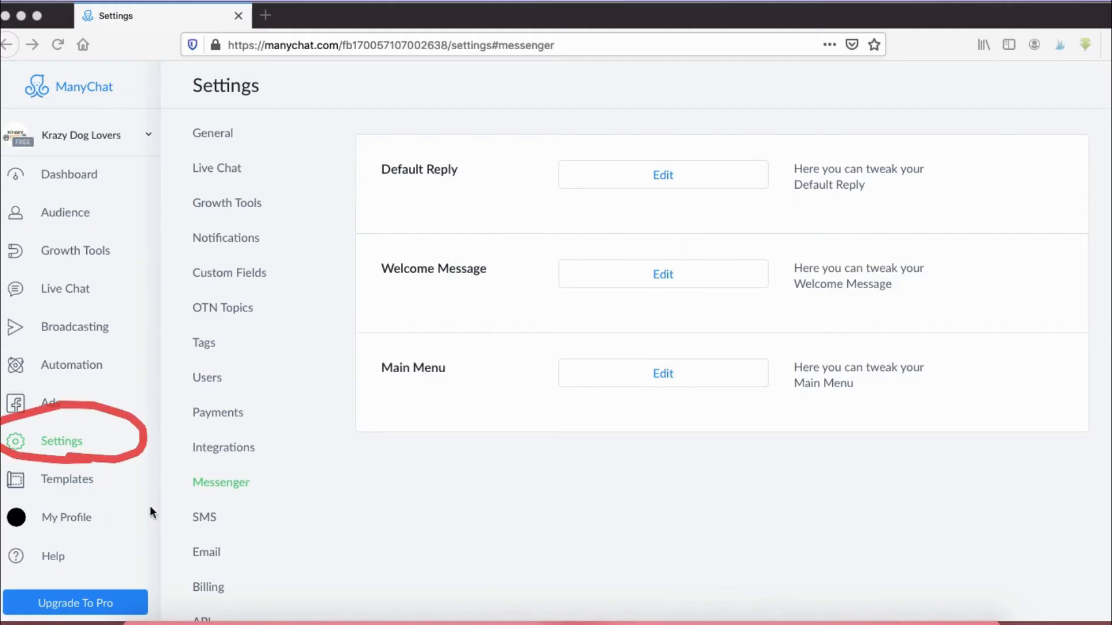
pyautogui.moveTo(264, 510)
pyautogui.mouseDown()
pyautogui.moveTo(166, 469)
pyautogui.moveTo(246, 493)
pyautogui.mouseUp()
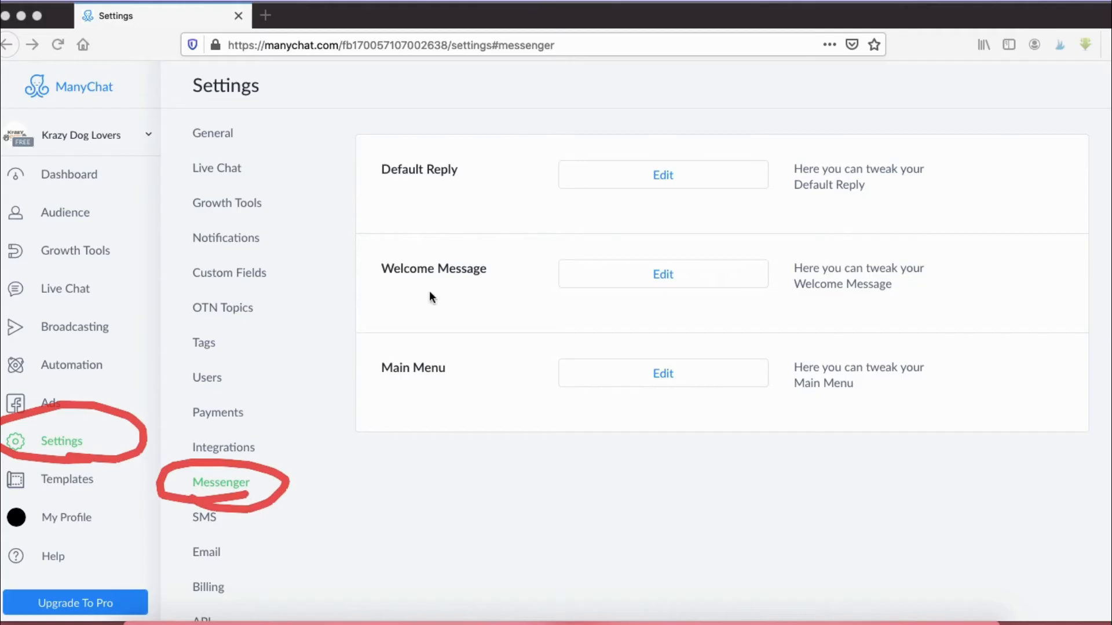
pyautogui.moveTo(428, 234)
pyautogui.mouseDown()
pyautogui.moveTo(340, 284)
pyautogui.moveTo(776, 317)
pyautogui.moveTo(966, 253)
pyautogui.moveTo(422, 238)
pyautogui.mouseUp()
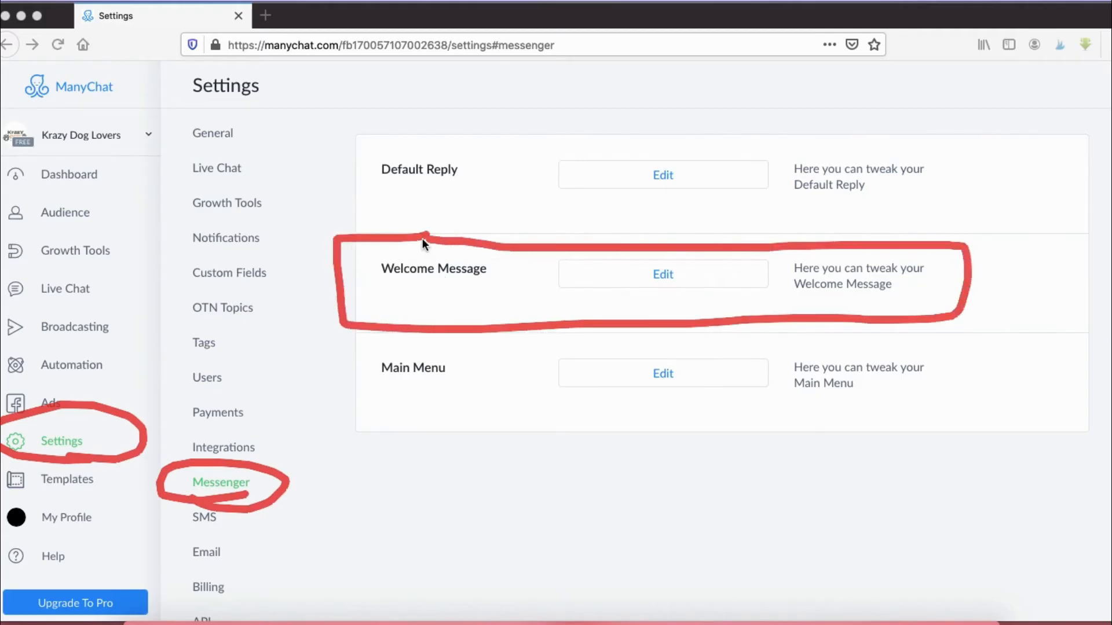
pyautogui.press('Escape')
# Set the "Welcome message test" flow as the Messenger welcome message in place of the deleted flow.
pyautogui.click(652, 270)
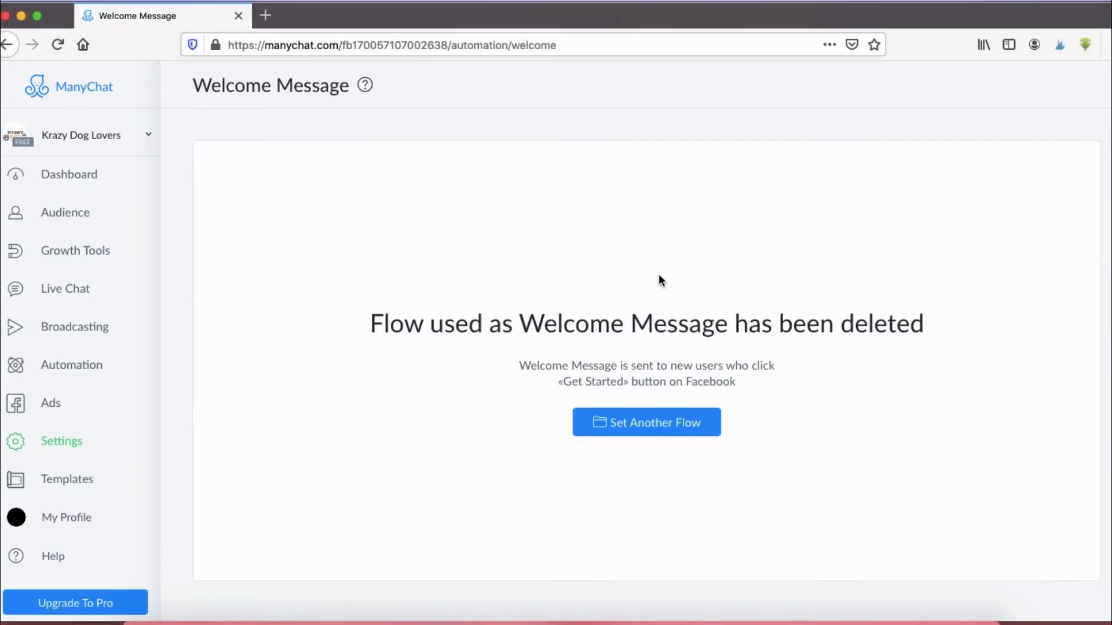
pyautogui.click(615, 429)
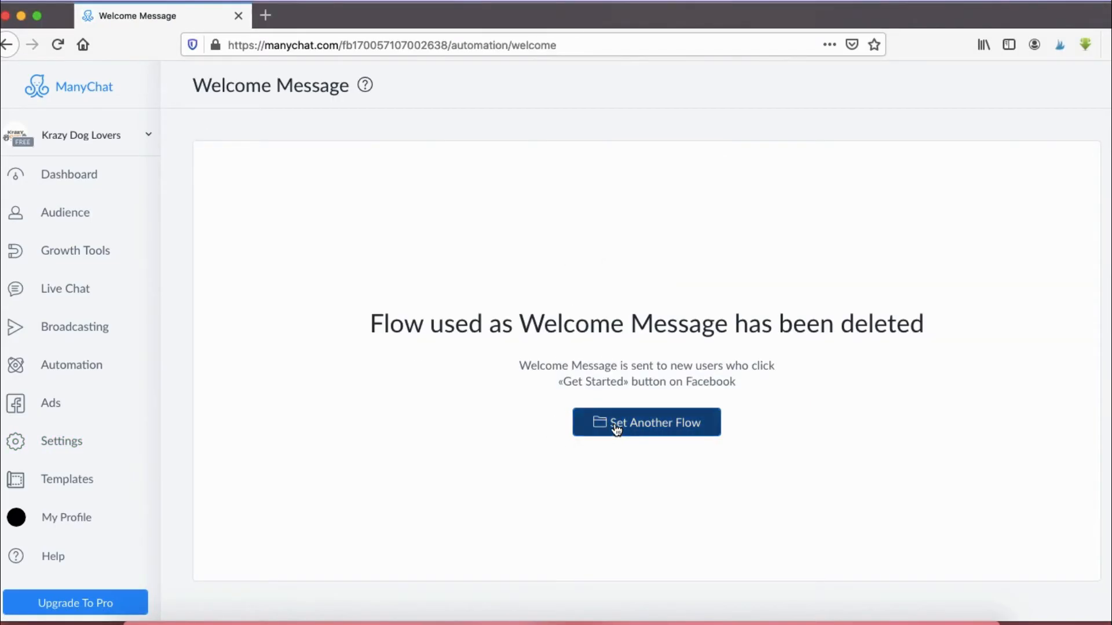
pyautogui.scroll(-1, 460, 371)
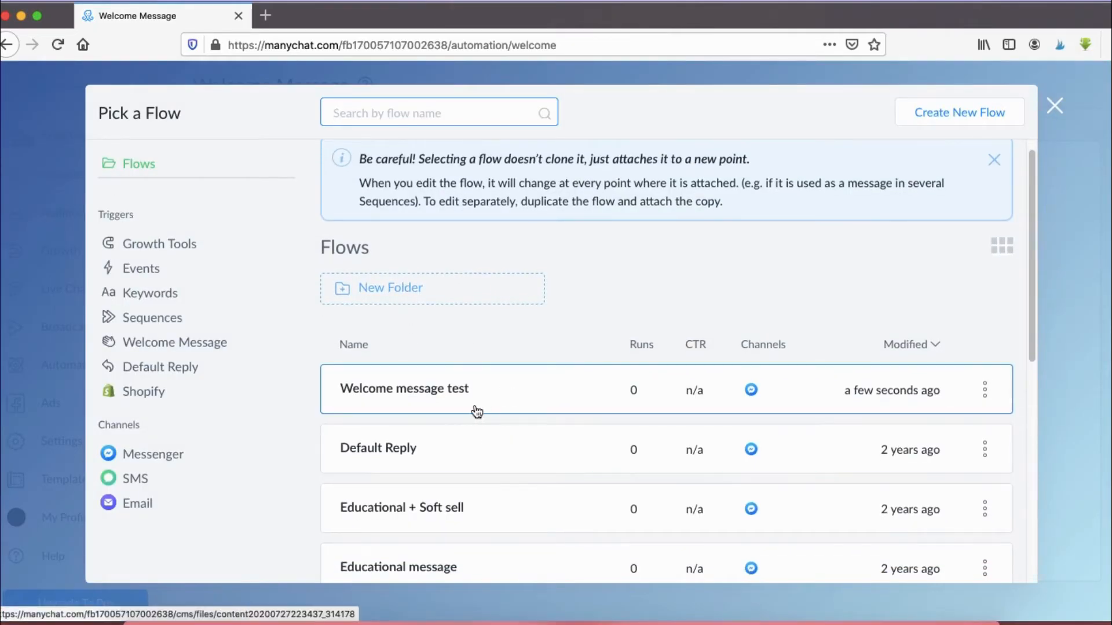
pyautogui.click(865, 622)
pyautogui.moveTo(340, 355)
pyautogui.mouseDown()
pyautogui.moveTo(440, 342)
pyautogui.moveTo(362, 356)
pyautogui.mouseUp()
pyautogui.click(431, 388)
pyautogui.click(890, 559)
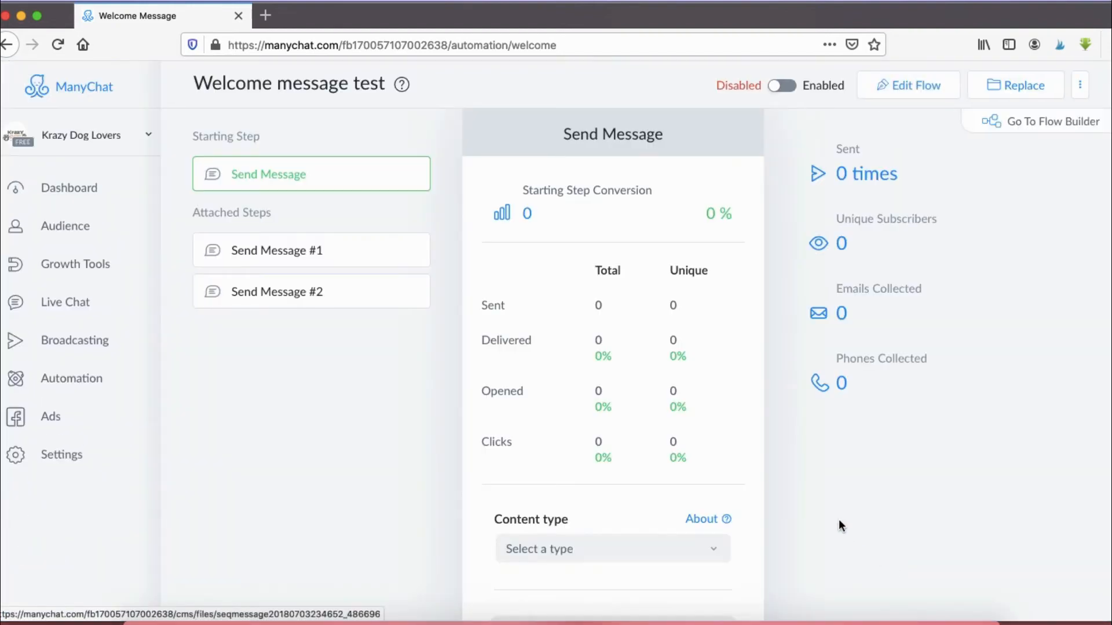
# Switch the "Welcome message test" welcome message to Enabled.
pyautogui.click(865, 619)
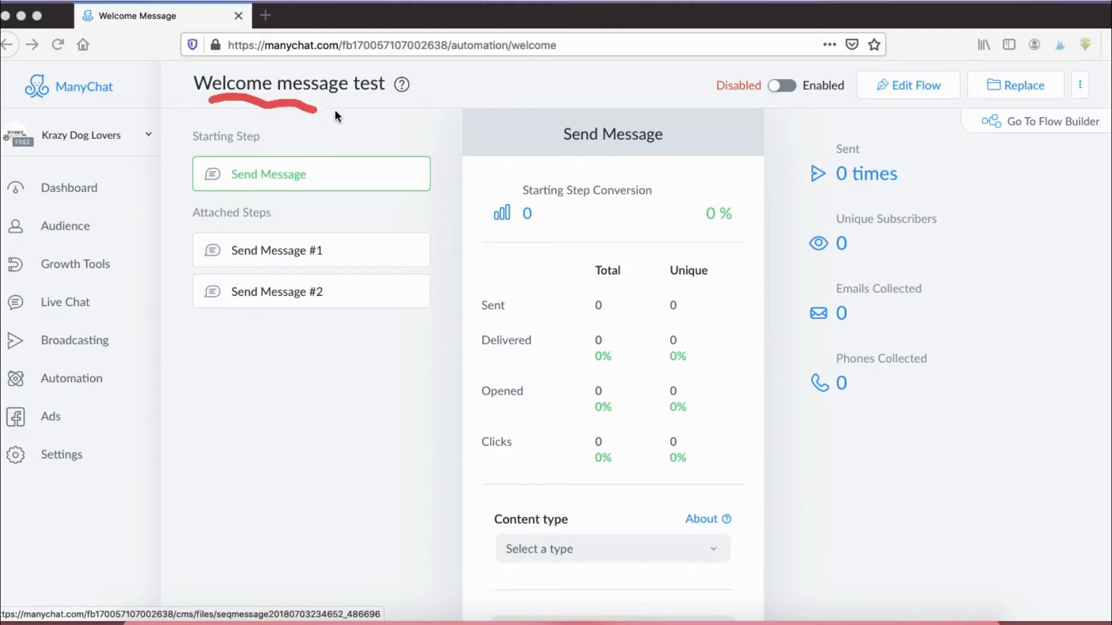
pyautogui.moveTo(756, 103)
pyautogui.mouseDown()
pyautogui.moveTo(839, 100)
pyautogui.moveTo(742, 68)
pyautogui.moveTo(769, 102)
pyautogui.mouseUp()
pyautogui.press('Escape')
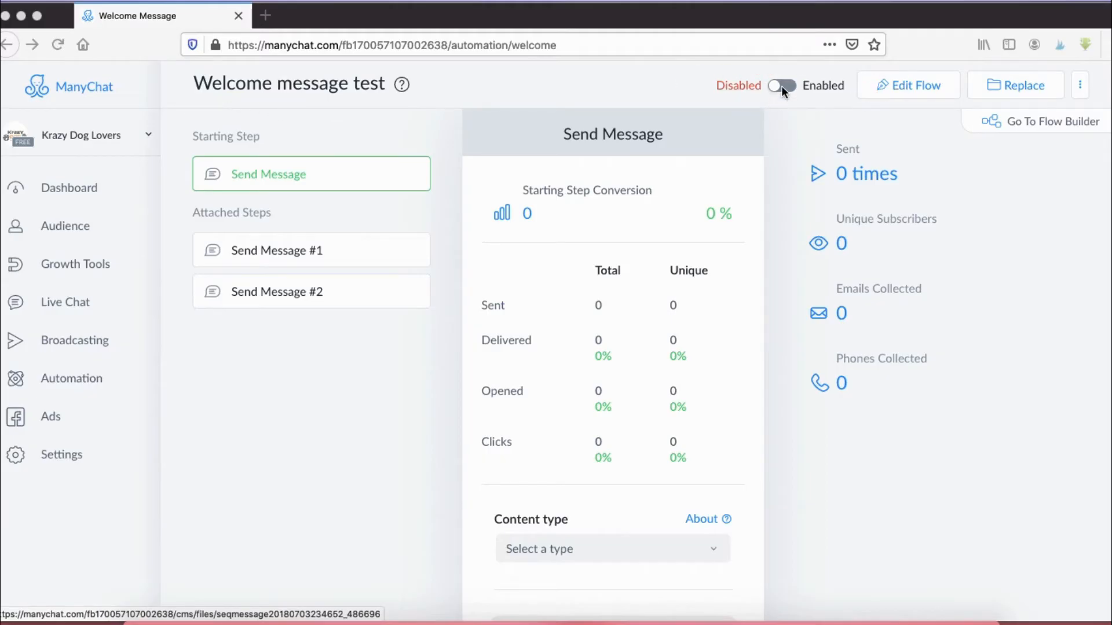
pyautogui.click(780, 86)
pyautogui.click(781, 85)
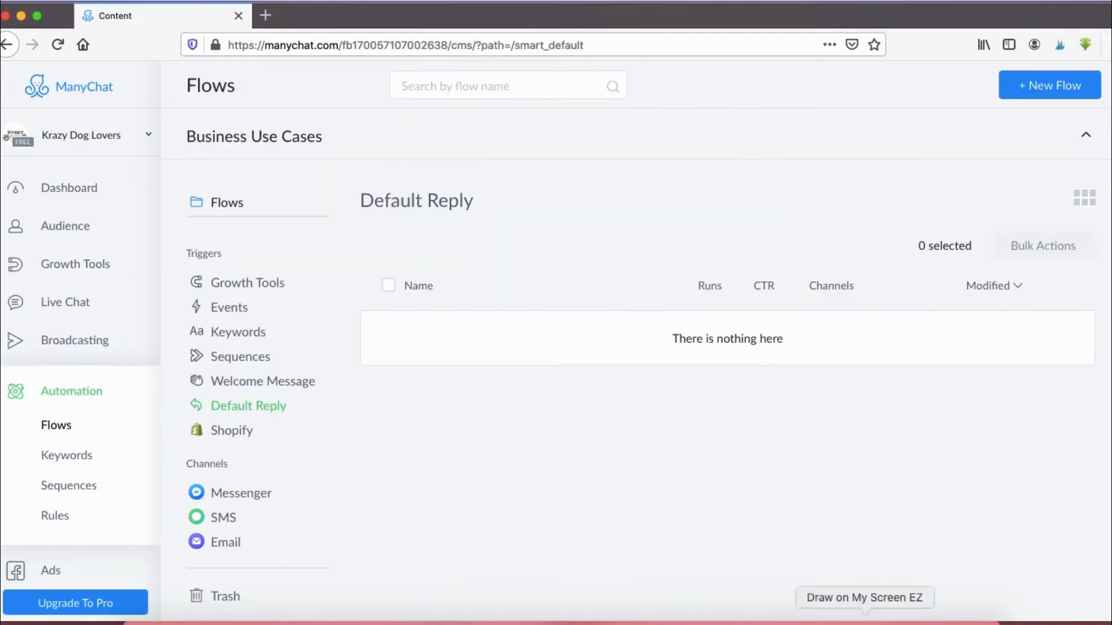
pyautogui.click(869, 621)
pyautogui.moveTo(350, 220)
pyautogui.mouseDown()
pyautogui.moveTo(514, 191)
pyautogui.moveTo(378, 228)
pyautogui.mouseUp()
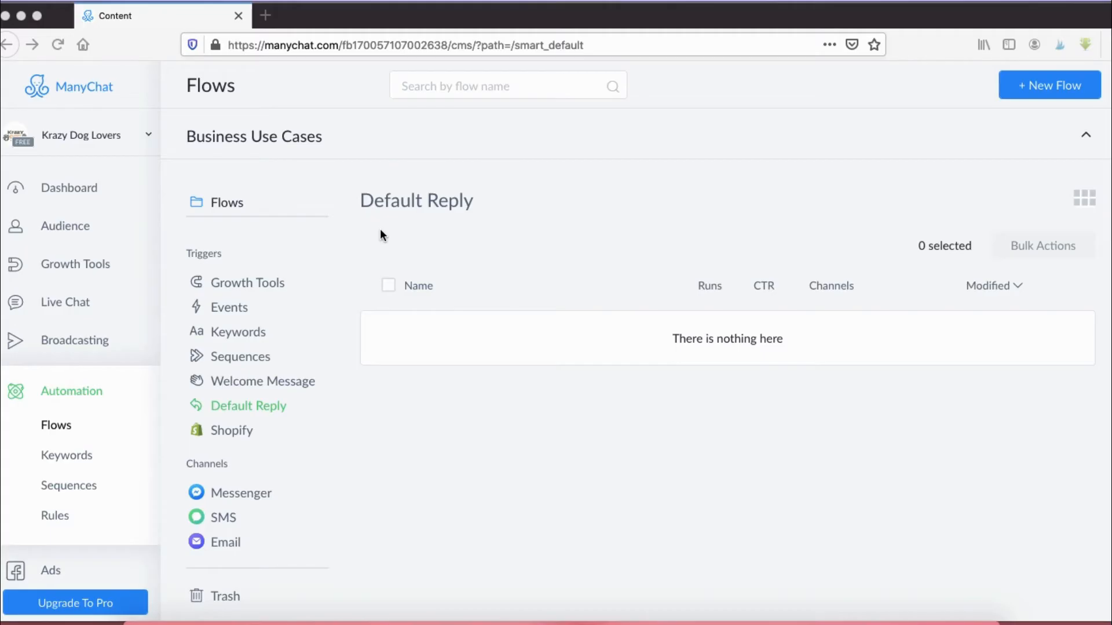
pyautogui.moveTo(219, 418)
pyautogui.mouseDown()
pyautogui.moveTo(304, 422)
pyautogui.moveTo(155, 409)
pyautogui.moveTo(253, 417)
pyautogui.mouseUp()
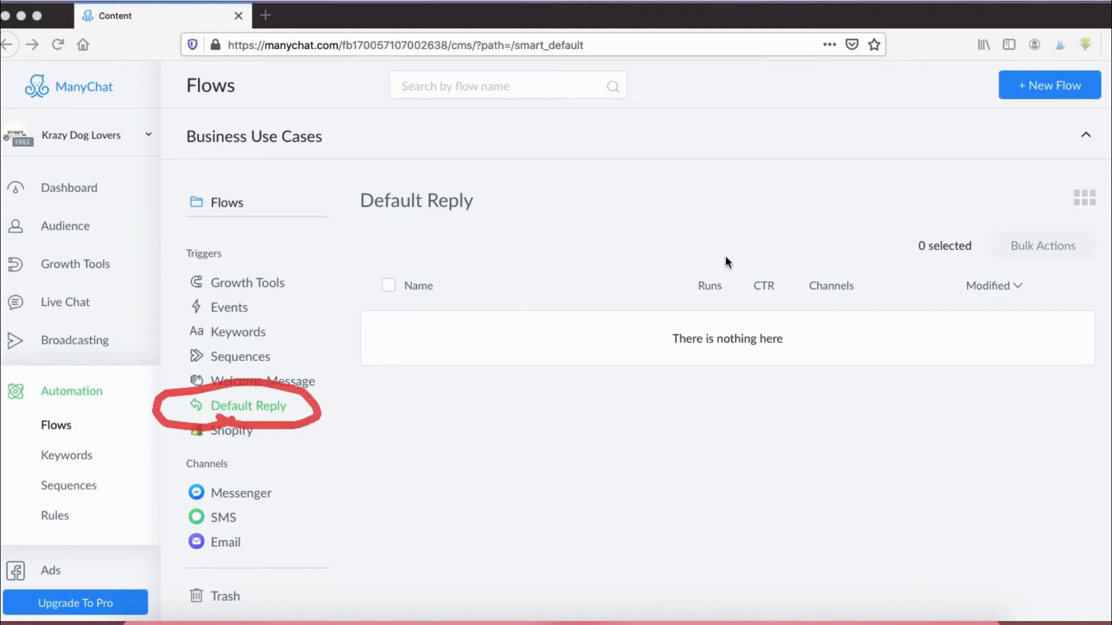
pyautogui.moveTo(1091, 107)
pyautogui.mouseDown()
pyautogui.moveTo(1080, 36)
pyautogui.moveTo(1086, 118)
pyautogui.mouseUp()
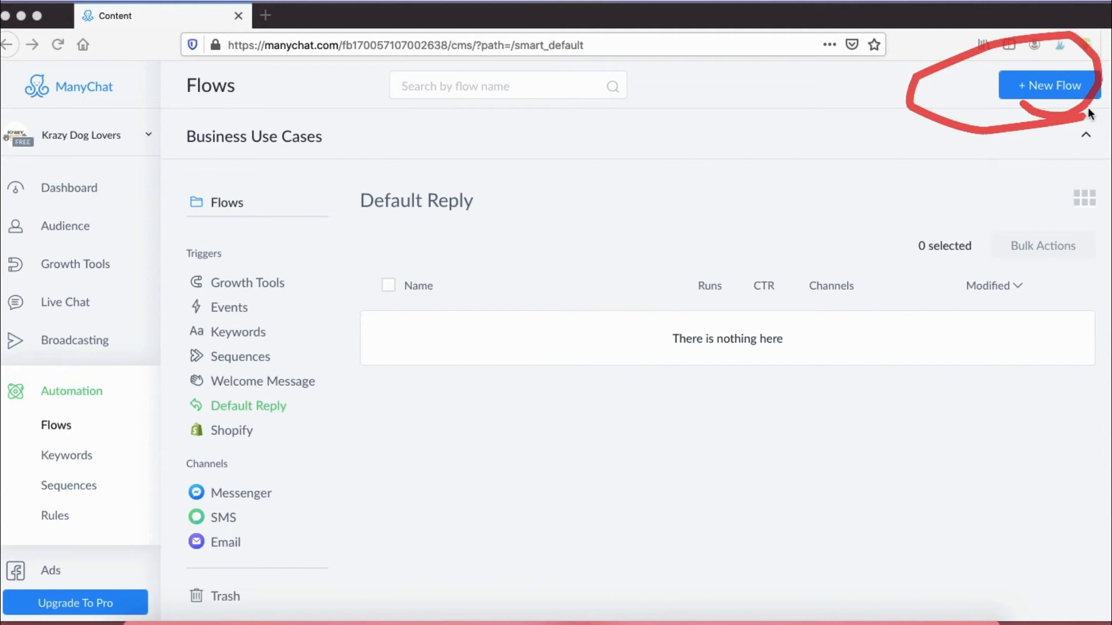
# Create a new flow named "reply test".
pyautogui.click(1045, 87)
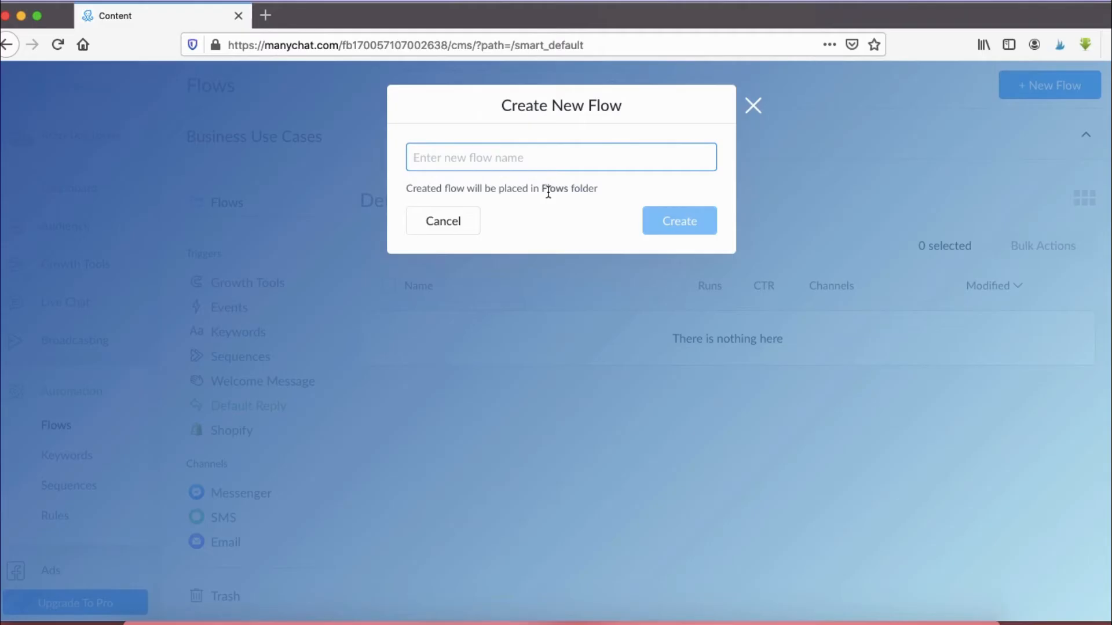
pyautogui.write('reply te')
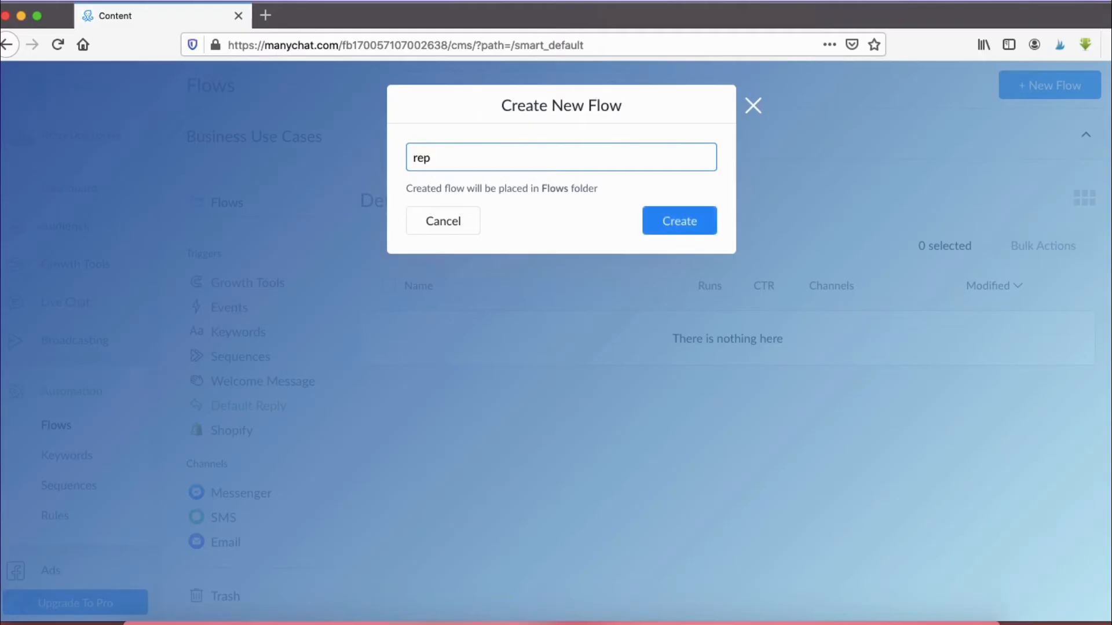
pyautogui.write('st')
pyautogui.click(683, 223)
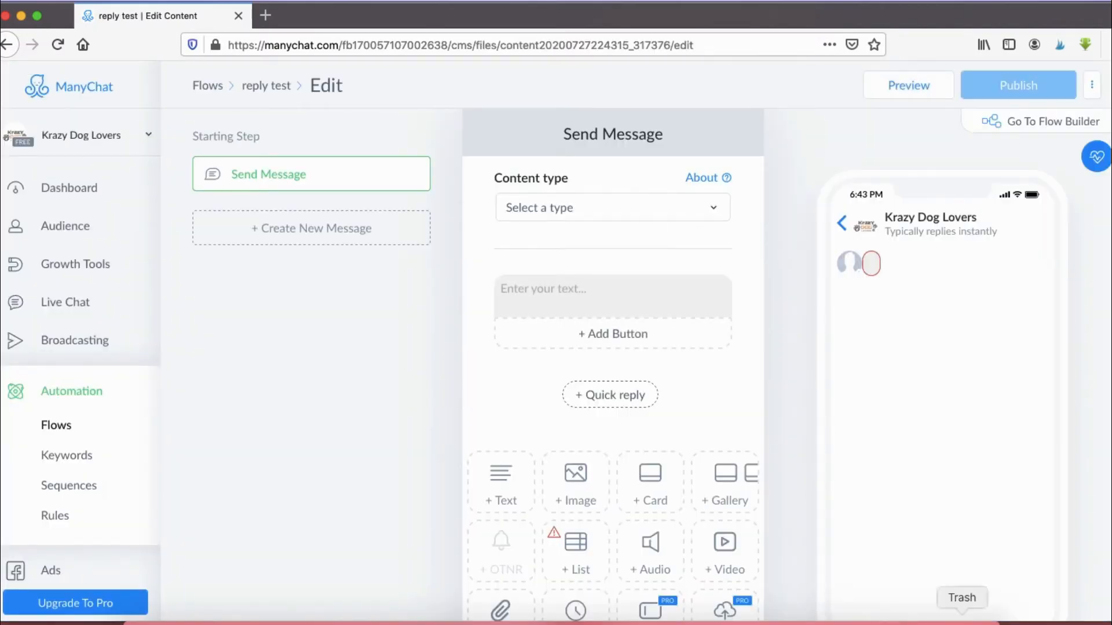
# Write the message text "Thank you for reaching out to us. Please type your question below...", followed by a paragraph inviting people to try the options below.
pyautogui.moveTo(571, 262)
pyautogui.mouseDown()
pyautogui.moveTo(440, 263)
pyautogui.moveTo(541, 423)
pyautogui.moveTo(762, 270)
pyautogui.moveTo(510, 265)
pyautogui.mouseUp()
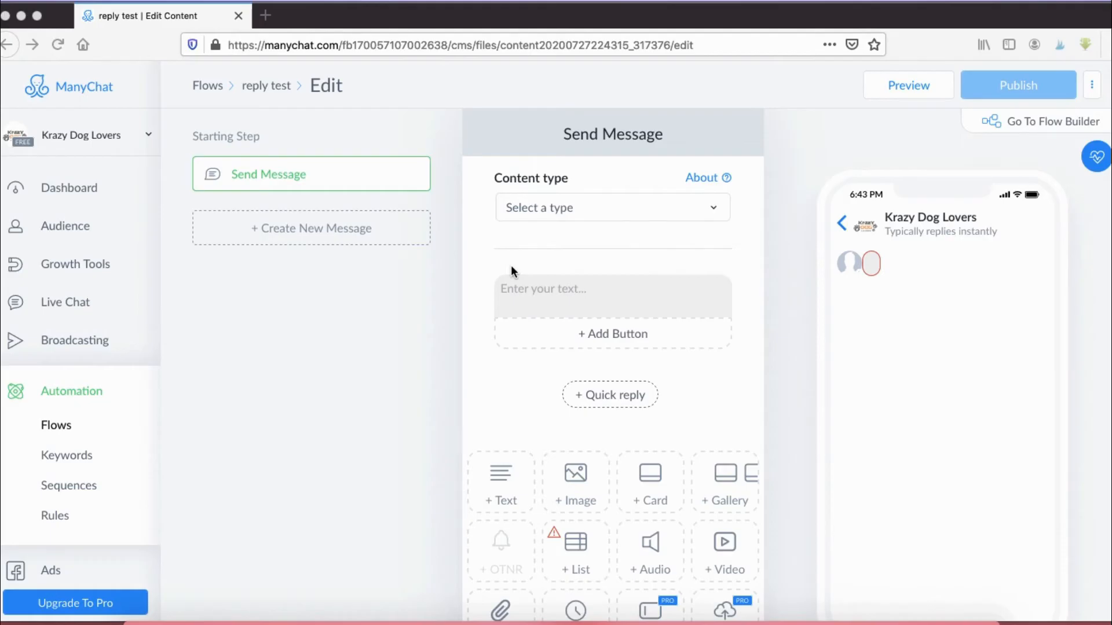
pyautogui.click(558, 297)
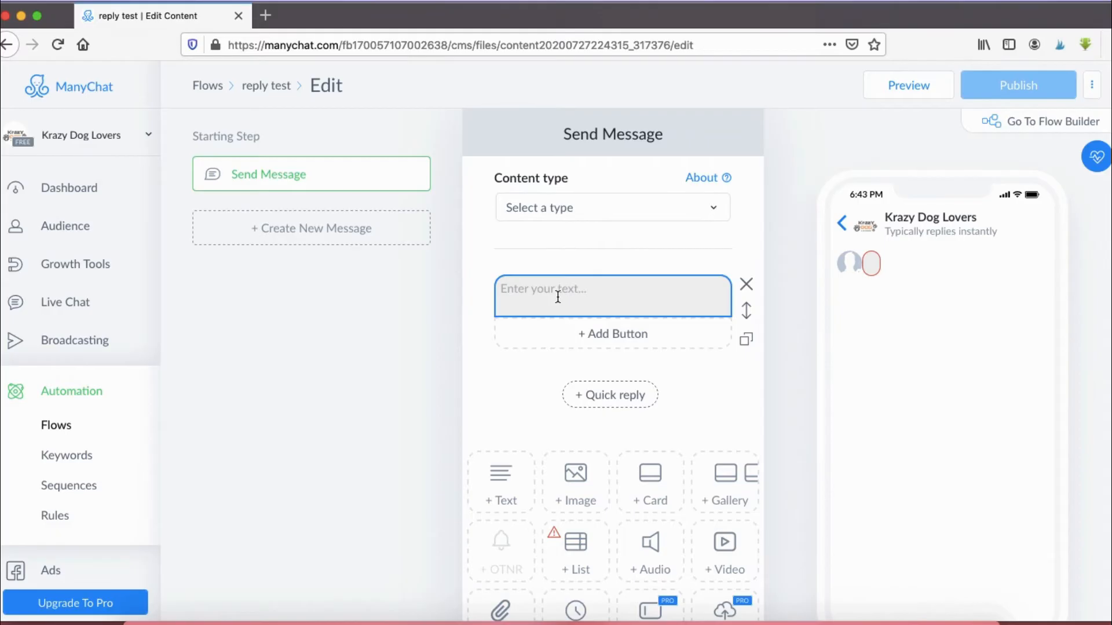
pyautogui.write("Thank you for reaching out to us. Please type your question below and our team will be with you shortly :)  In the meantime, please click a few of the options below that may solve any issues you're having.")
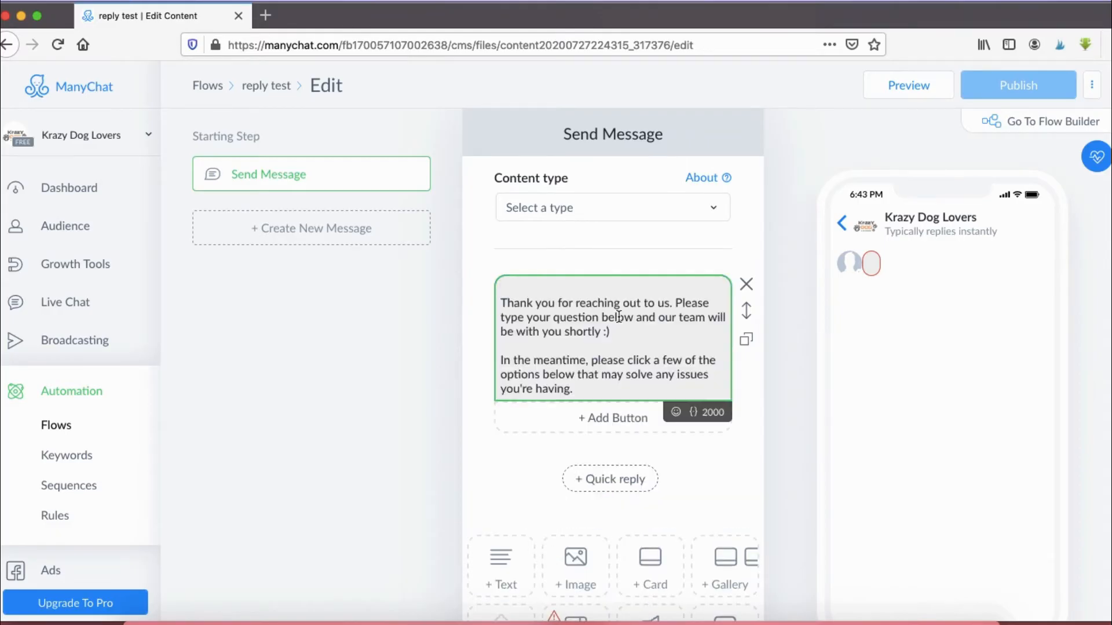
pyautogui.click(501, 303)
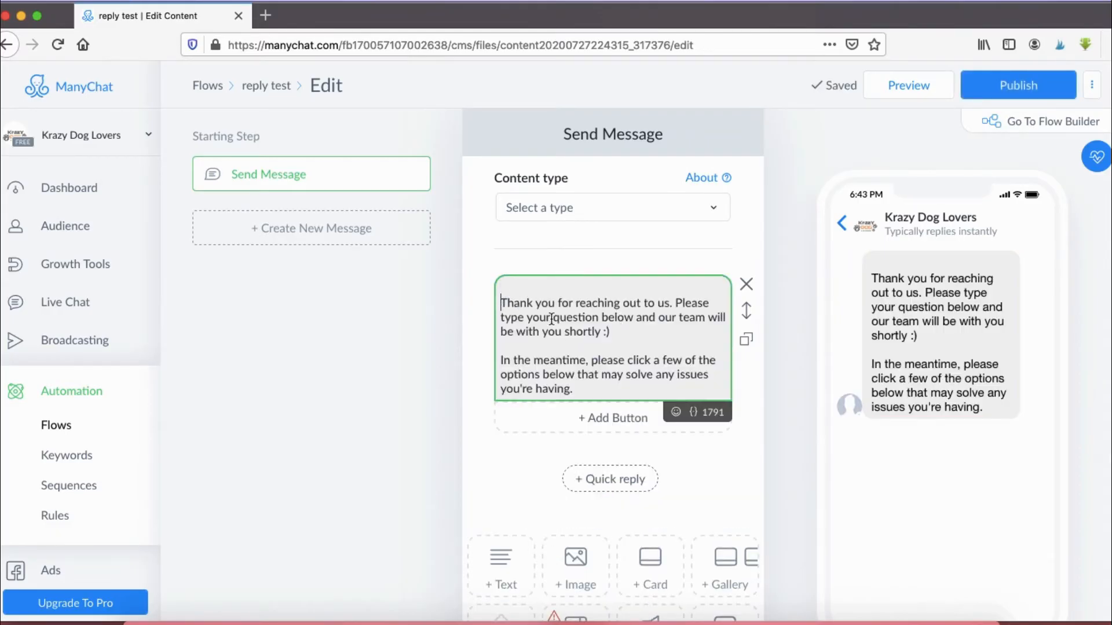
pyautogui.press('BackSpace')
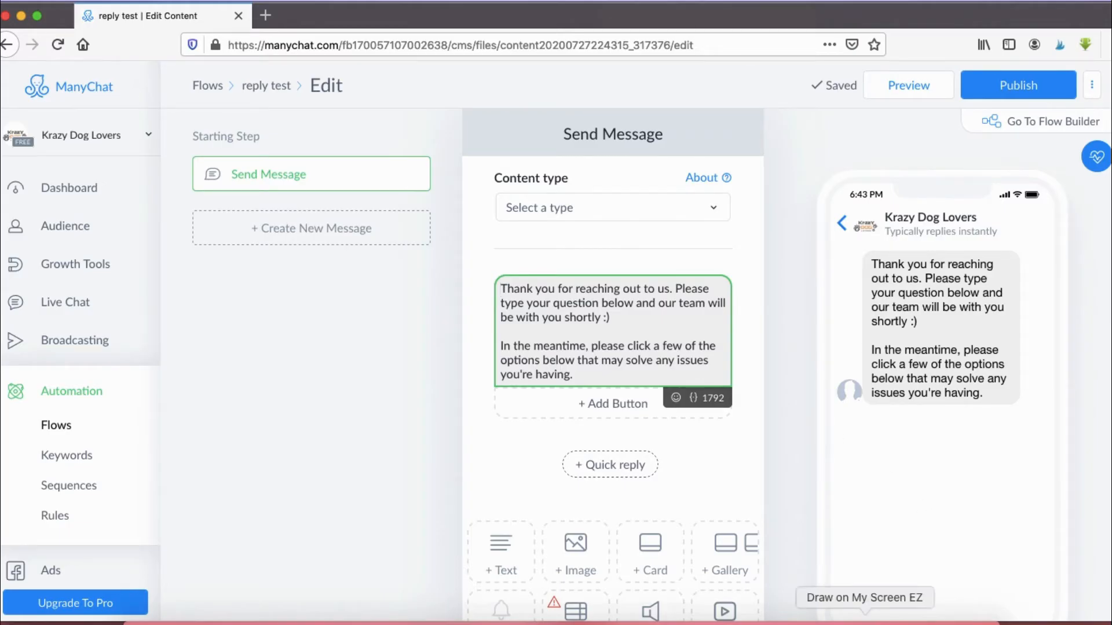
pyautogui.click(859, 624)
pyautogui.moveTo(568, 264)
pyautogui.mouseDown()
pyautogui.moveTo(461, 325)
pyautogui.moveTo(669, 342)
pyautogui.moveTo(679, 249)
pyautogui.moveTo(529, 253)
pyautogui.mouseUp()
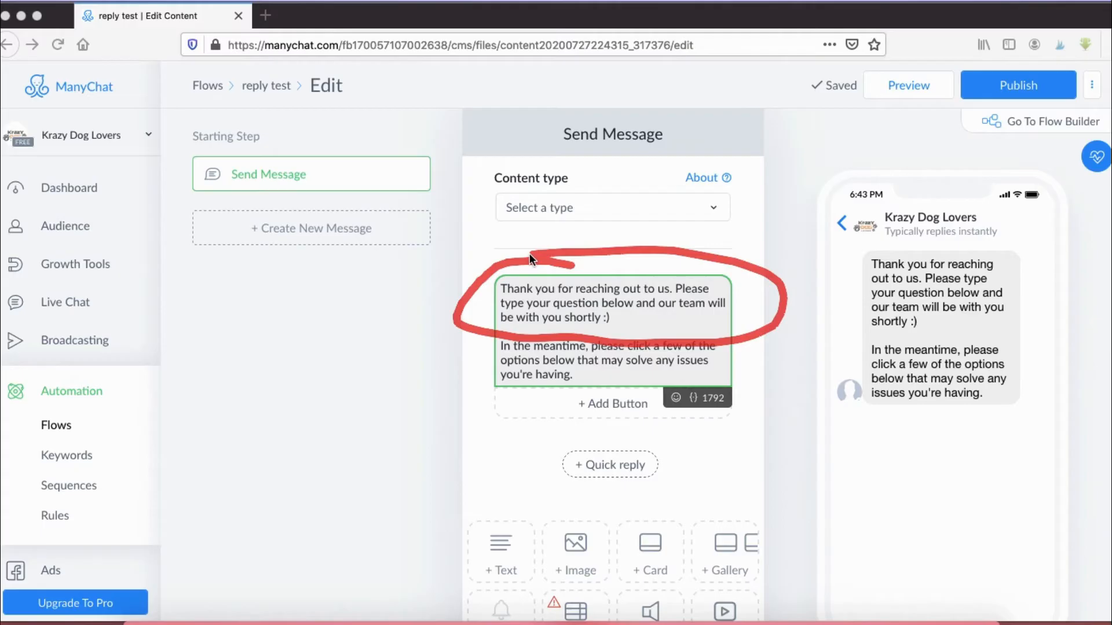
pyautogui.press('Escape')
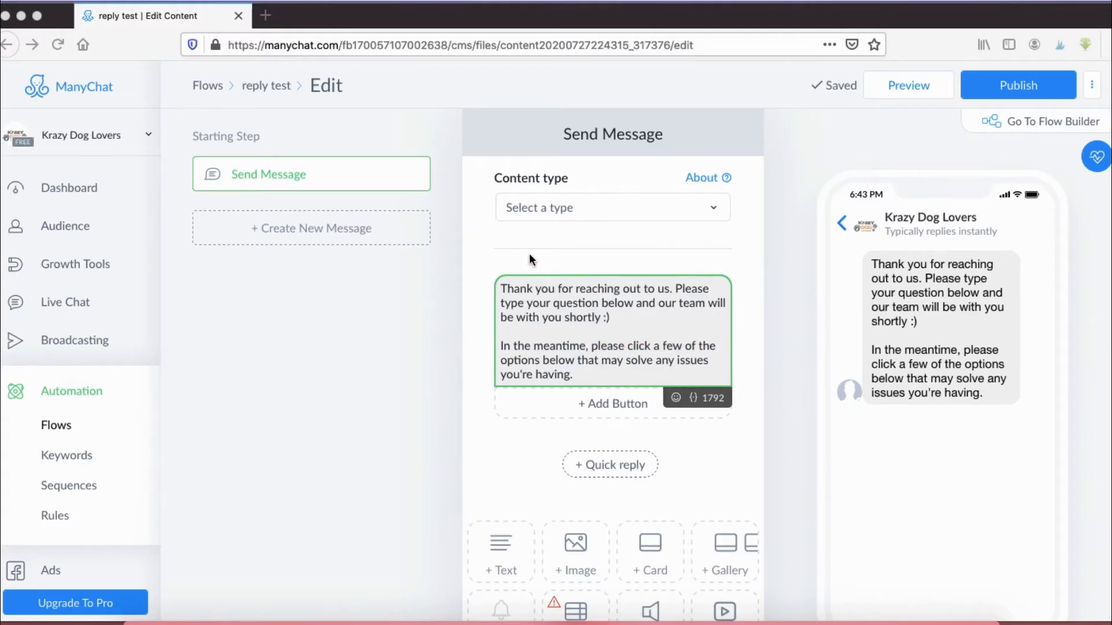
pyautogui.moveTo(550, 332)
pyautogui.mouseDown()
pyautogui.moveTo(428, 368)
pyautogui.moveTo(682, 402)
pyautogui.moveTo(689, 326)
pyautogui.moveTo(548, 331)
pyautogui.mouseUp()
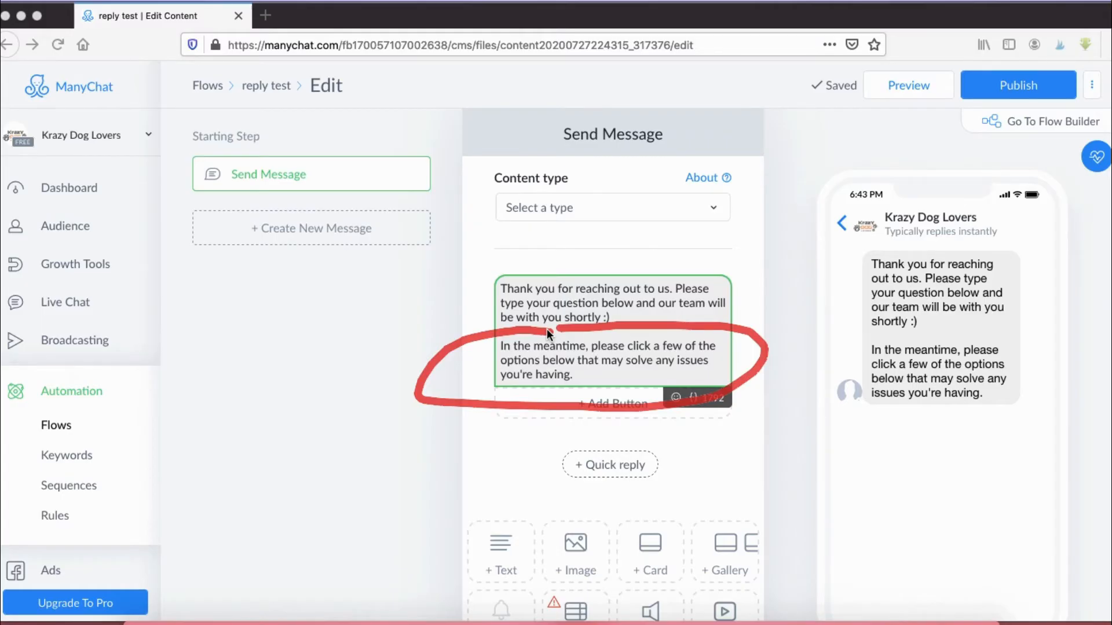
pyautogui.press('Escape')
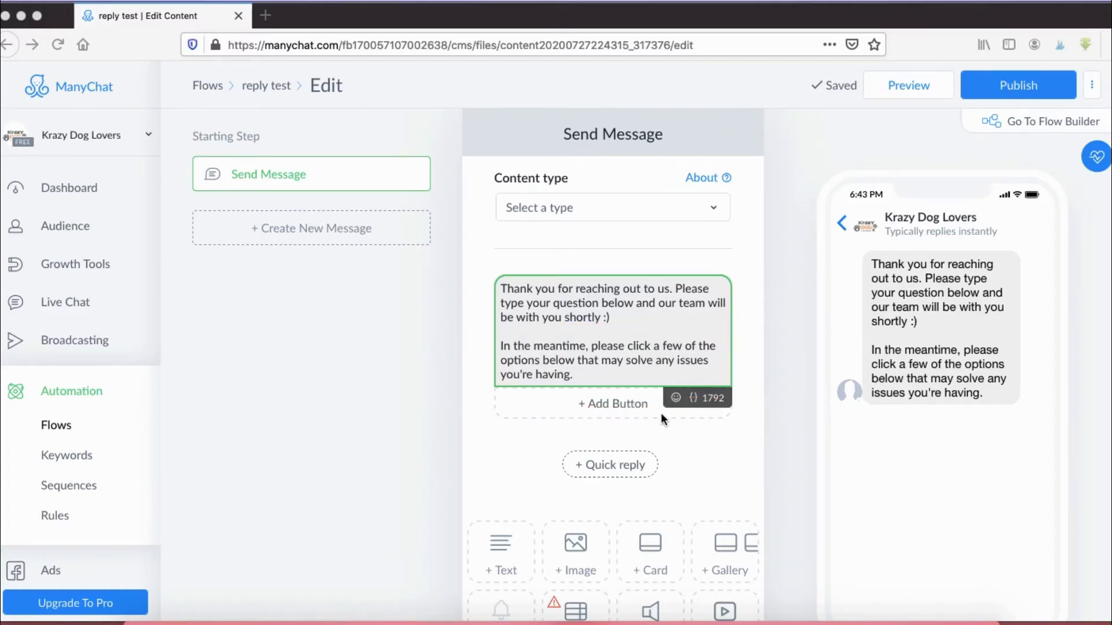
pyautogui.moveTo(539, 388)
pyautogui.mouseDown()
pyautogui.moveTo(721, 416)
pyautogui.moveTo(554, 381)
pyautogui.mouseUp()
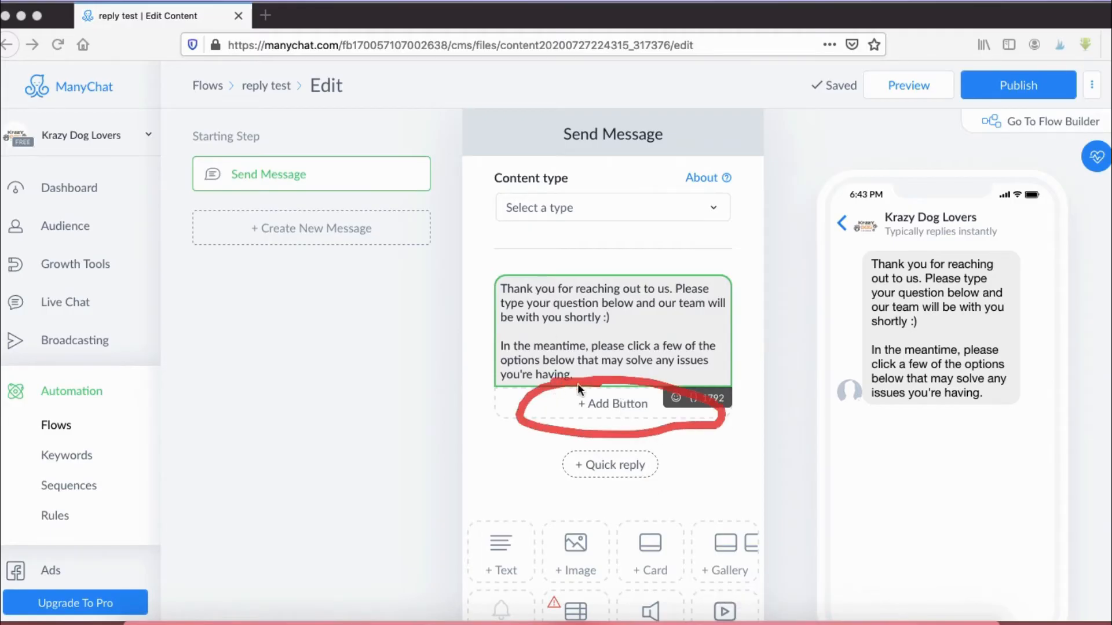
pyautogui.press('Escape')
# Add a button below the reply message and title it "FAQ".
pyautogui.click(596, 405)
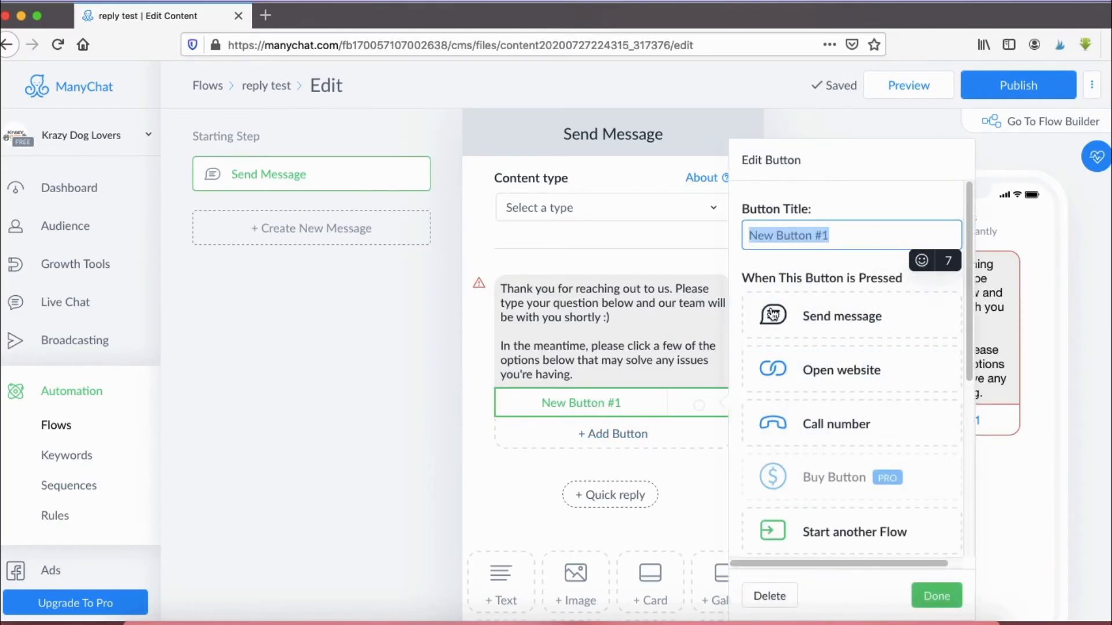
pyautogui.write('Faq')
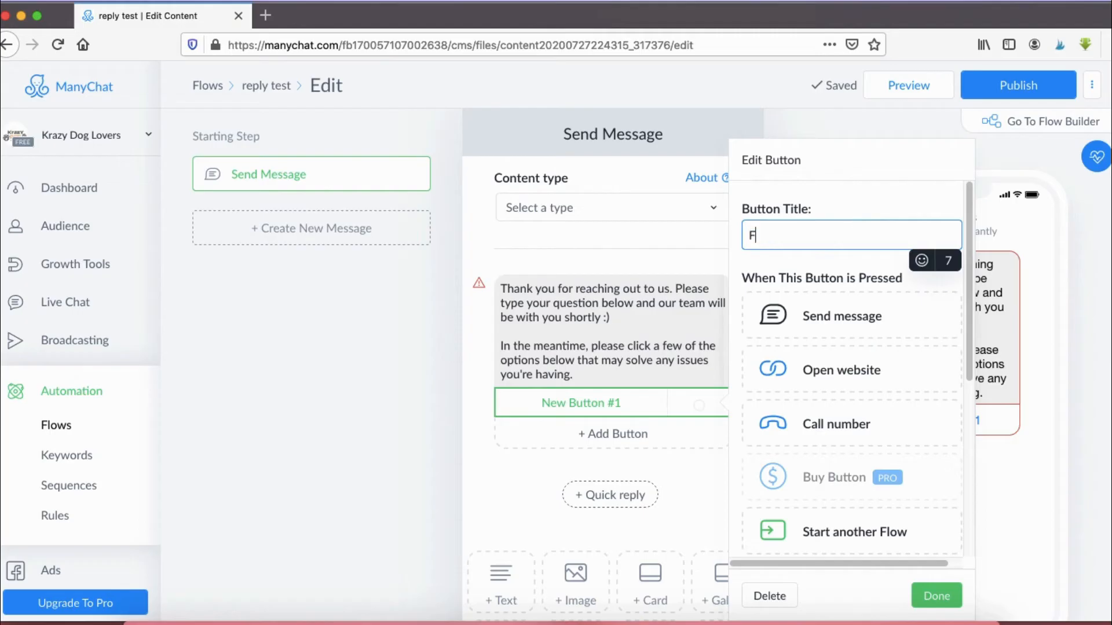
pyautogui.press('BackSpace')
pyautogui.press('BackSpace')
pyautogui.write('AQ')
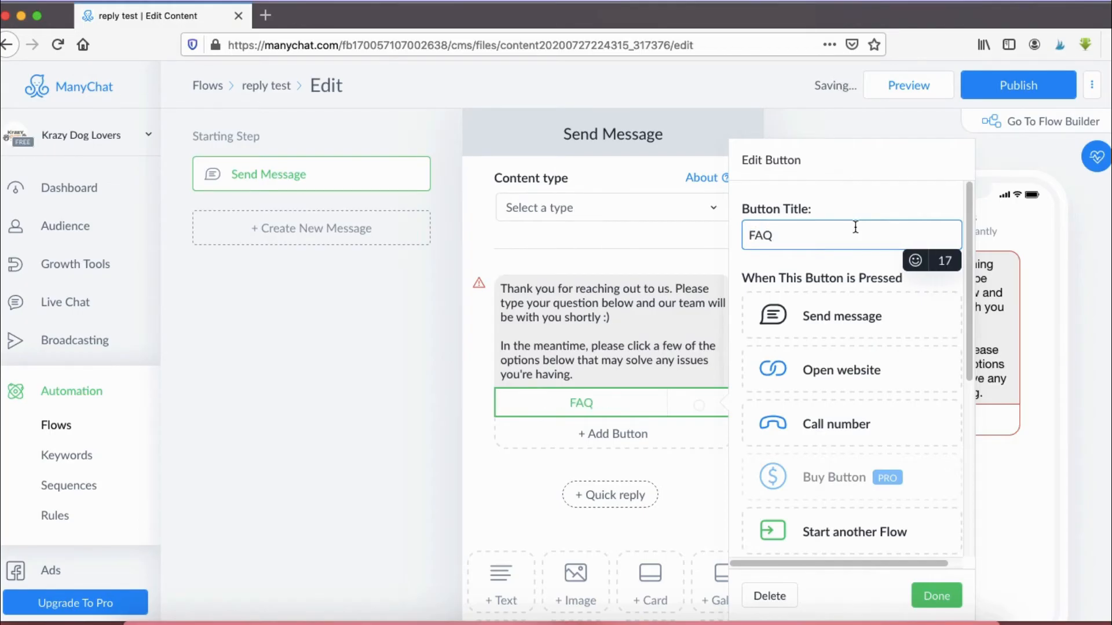
# Make the "FAQ" button open coffee-addict-lovers.myshopify.com/pages/faq, copying the address from the store's FAQ page in Google Chrome.
pyautogui.click(864, 365)
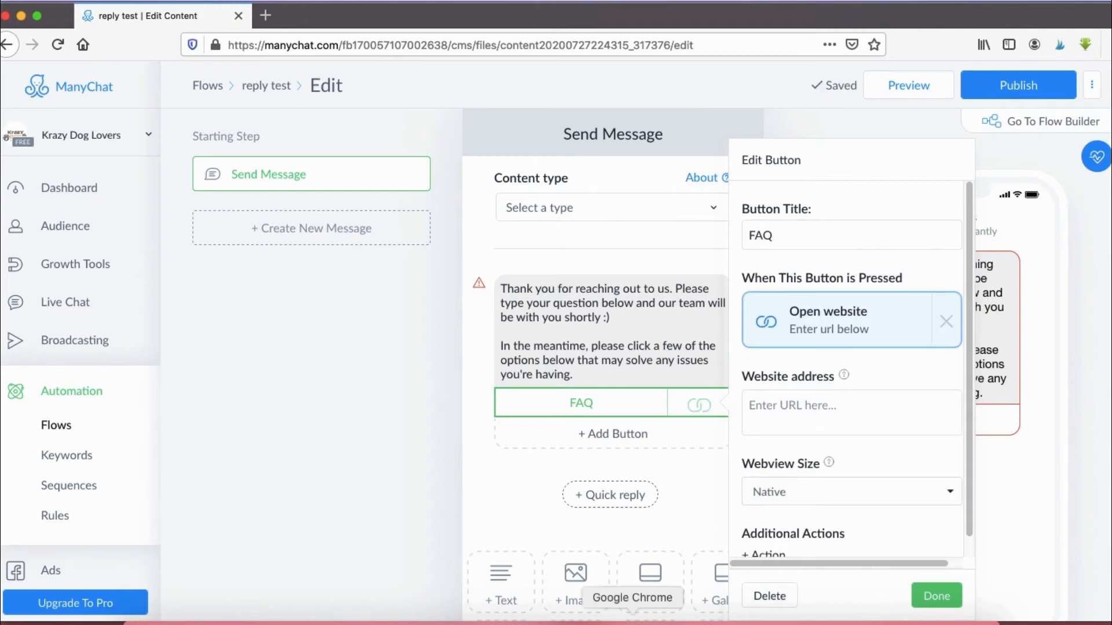
pyautogui.click(633, 607)
pyautogui.click(527, 23)
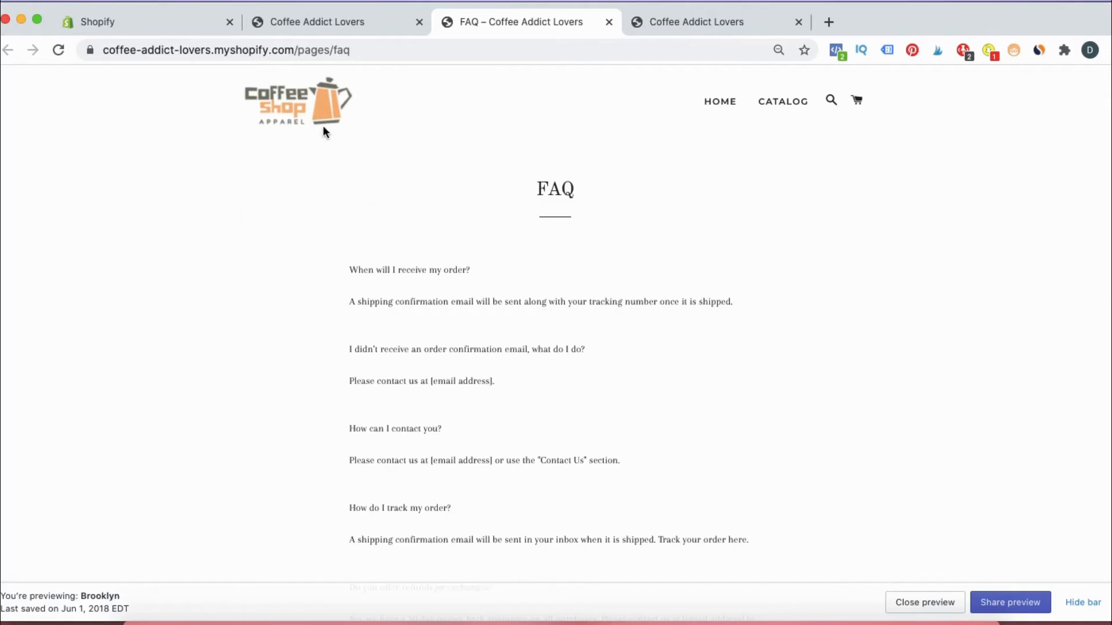
pyautogui.click(303, 50)
pyautogui.press('super+c')
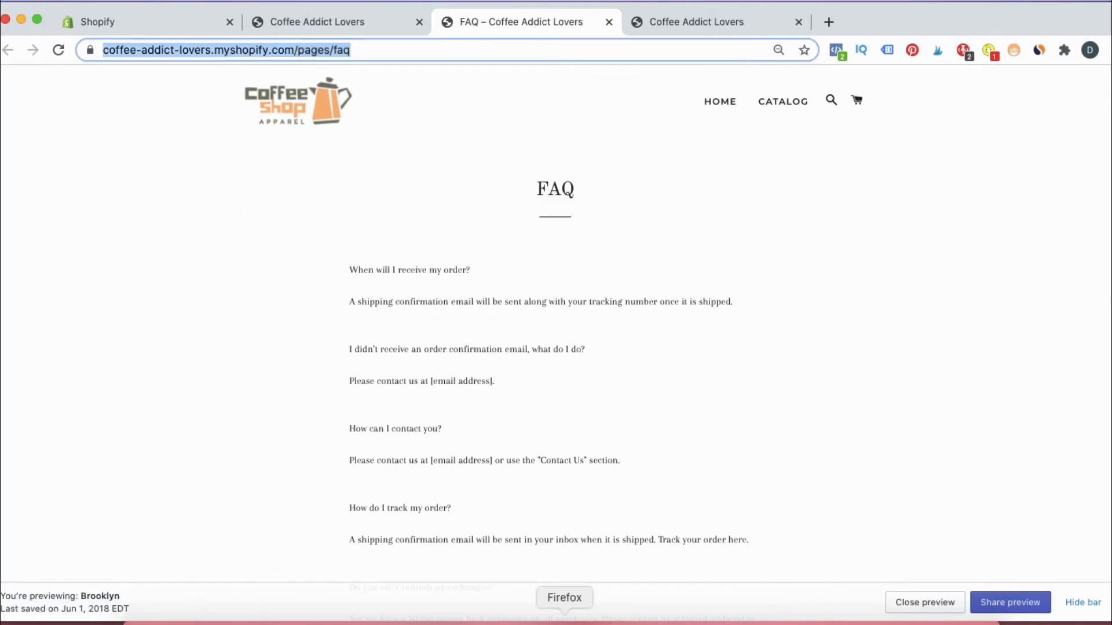
pyautogui.click(566, 613)
pyautogui.click(829, 408)
pyautogui.press('super+v')
pyautogui.click(936, 596)
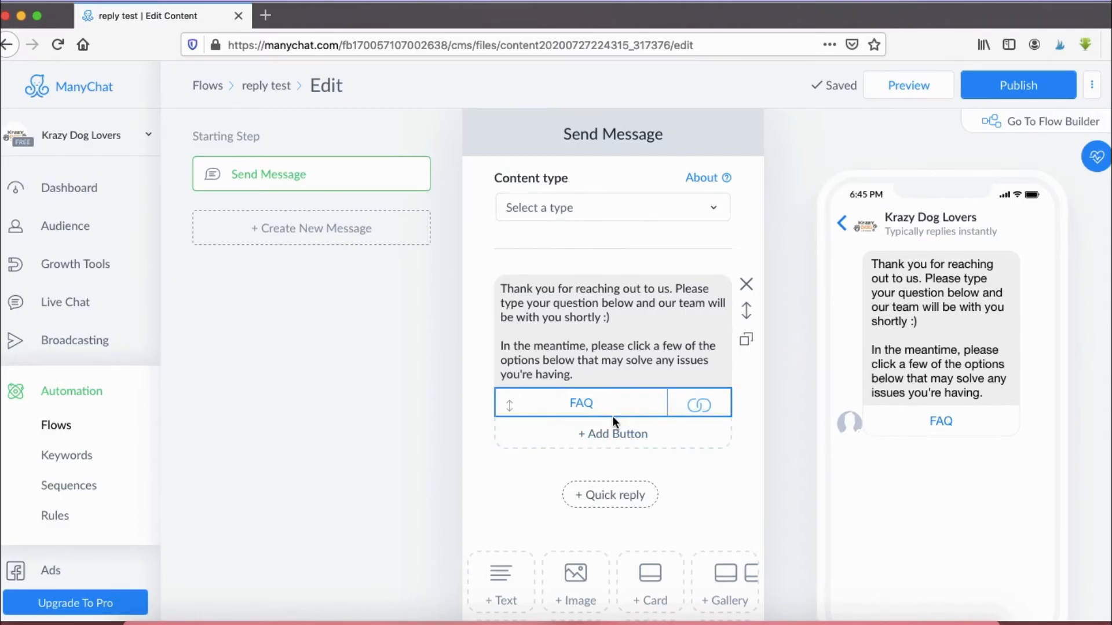
# Add a second button below the reply message, title it "Track Your Order" and have it open a website.
pyautogui.click(607, 435)
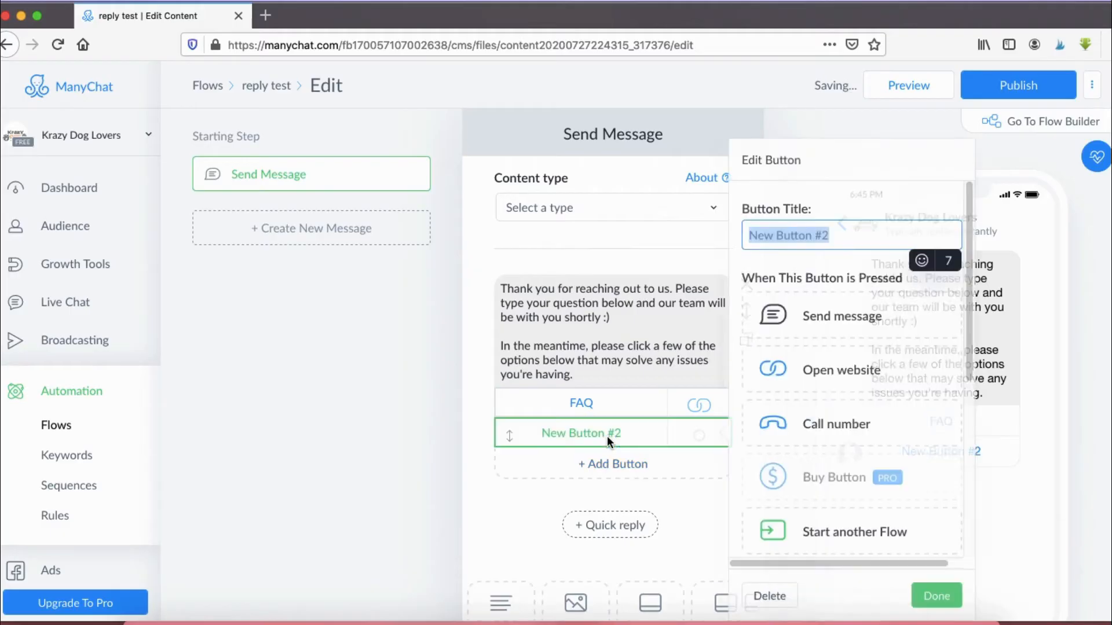
pyautogui.write('Tr')
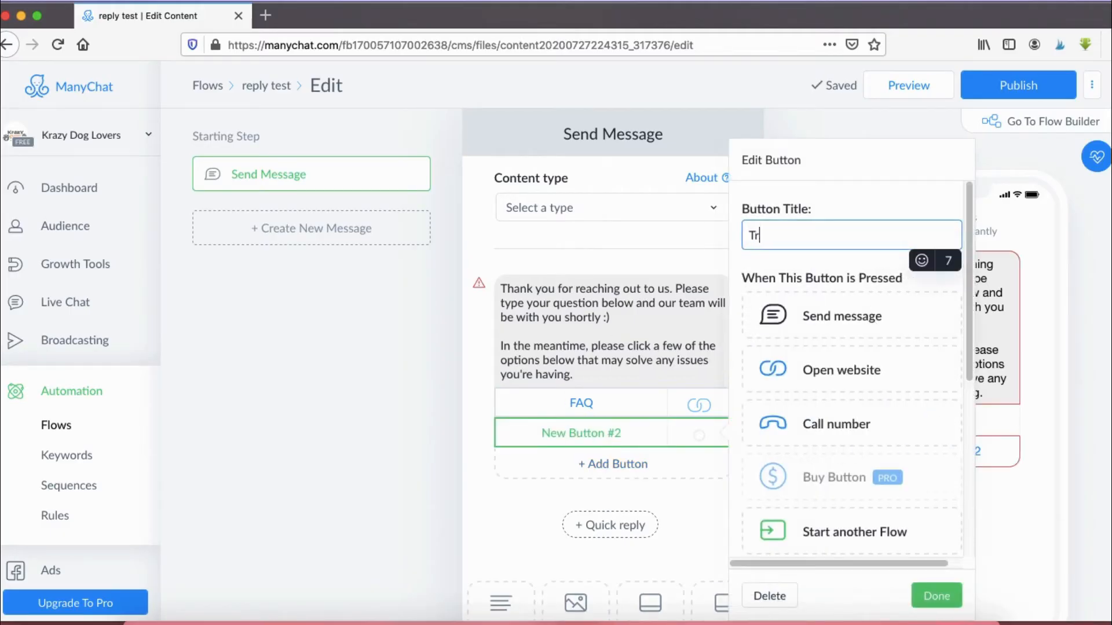
pyautogui.write('ack Your Order')
pyautogui.click(788, 372)
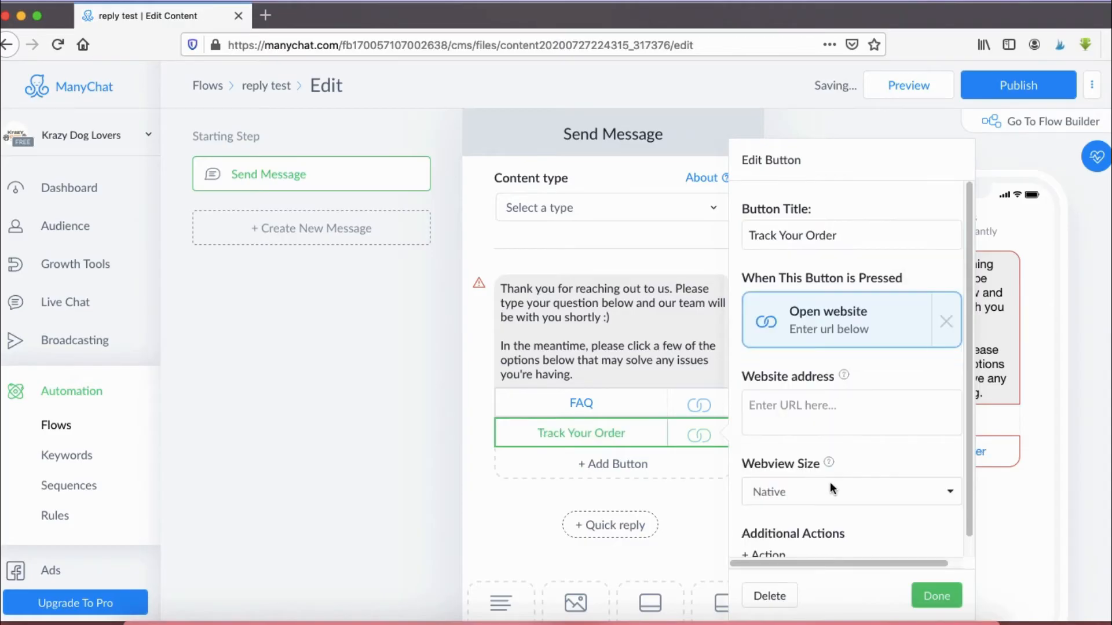
pyautogui.click(633, 624)
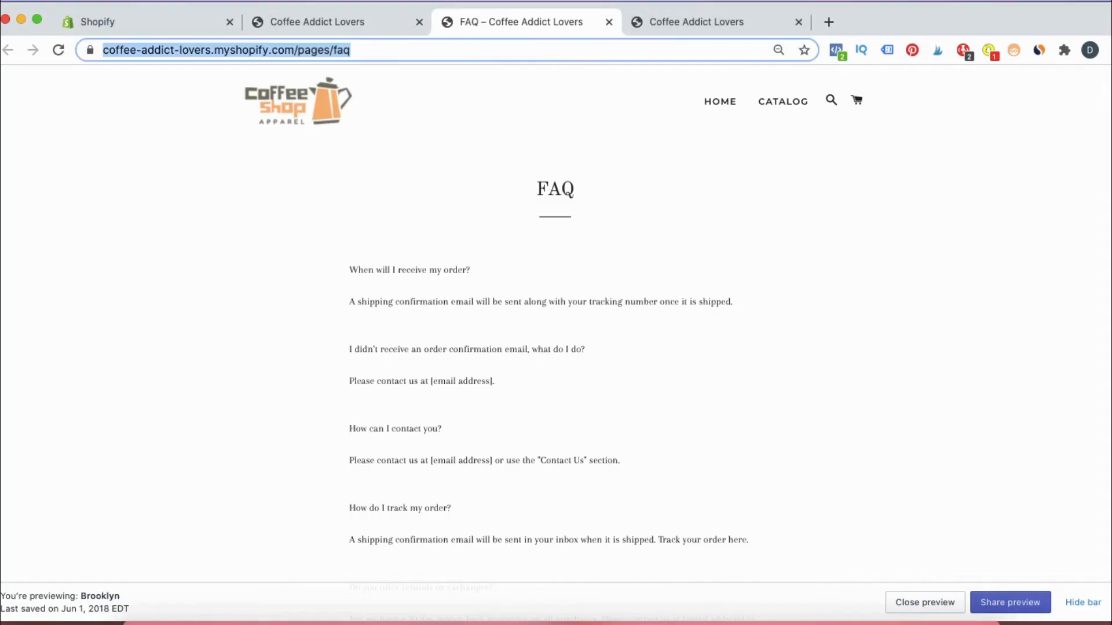
pyautogui.click(675, 22)
pyautogui.click(864, 623)
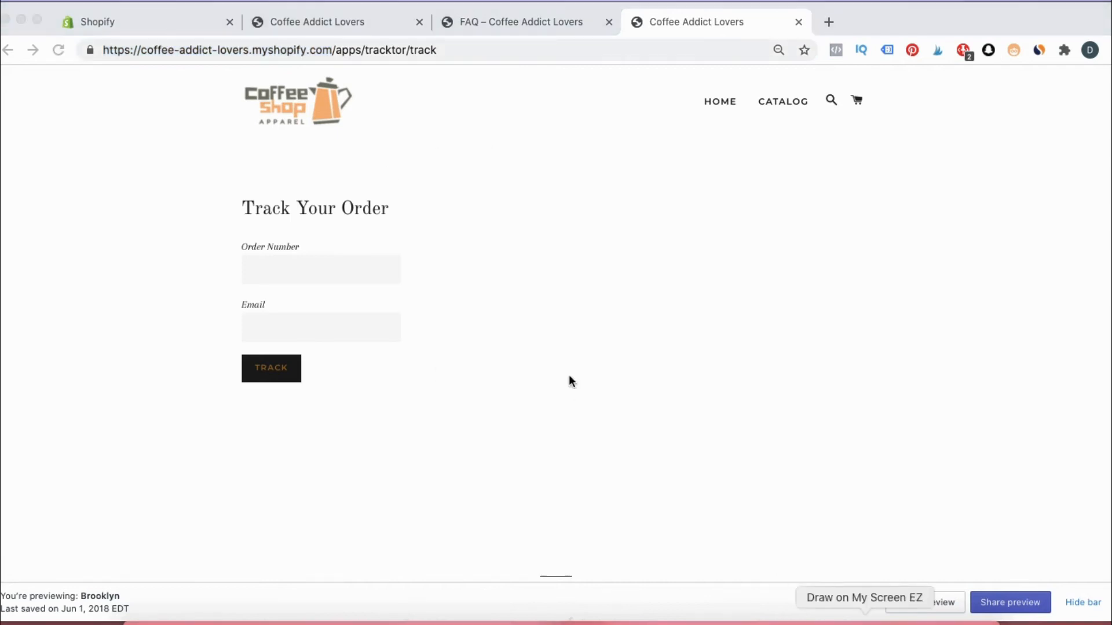
pyautogui.moveTo(341, 147)
pyautogui.mouseDown()
pyautogui.moveTo(587, 266)
pyautogui.moveTo(408, 127)
pyautogui.mouseUp()
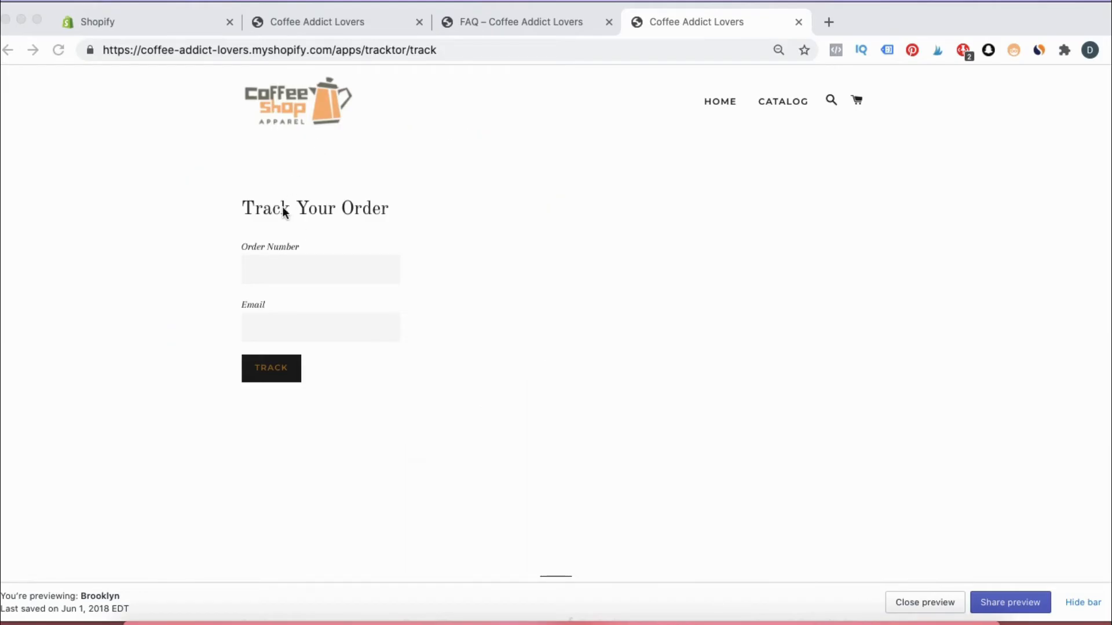
pyautogui.moveTo(225, 264); pyautogui.dragTo(309, 266)
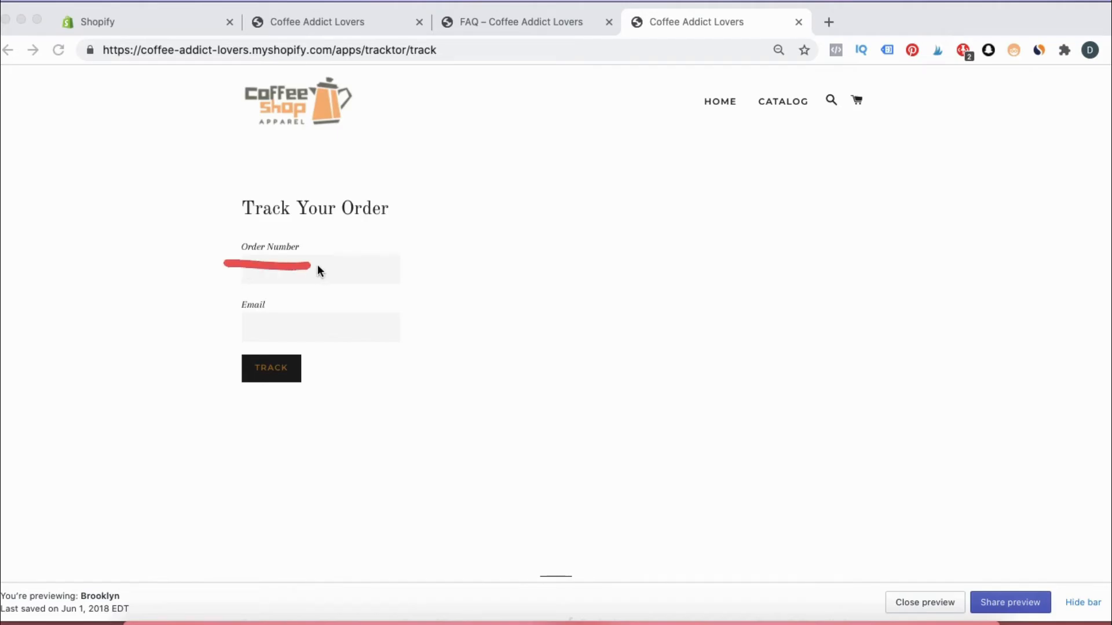
pyautogui.moveTo(229, 317); pyautogui.dragTo(315, 330)
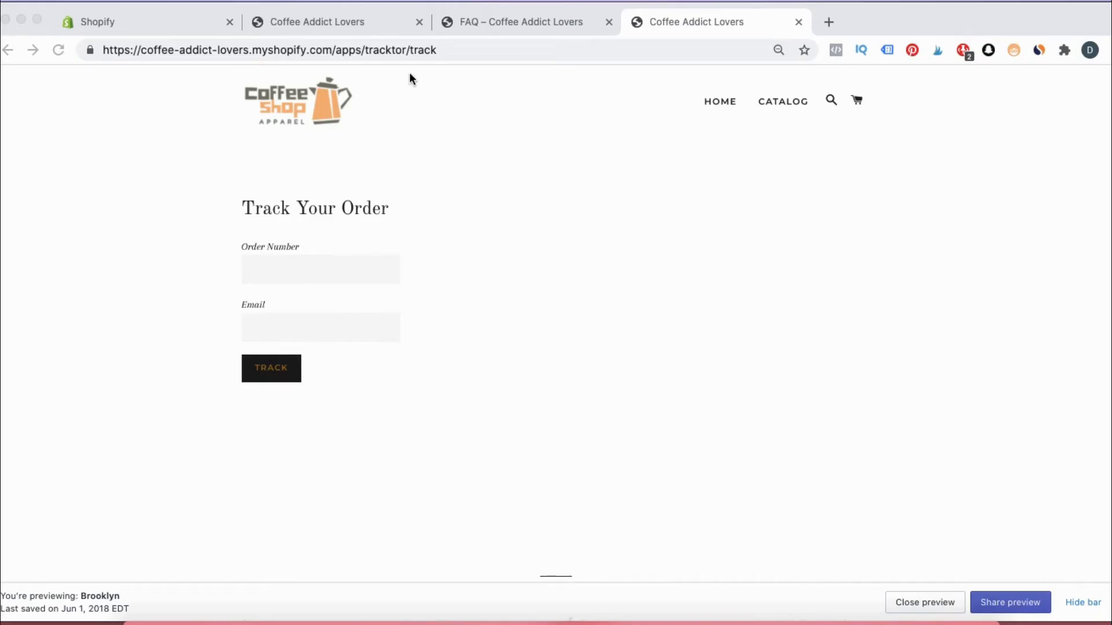
pyautogui.click(381, 44)
pyautogui.press('super+c')
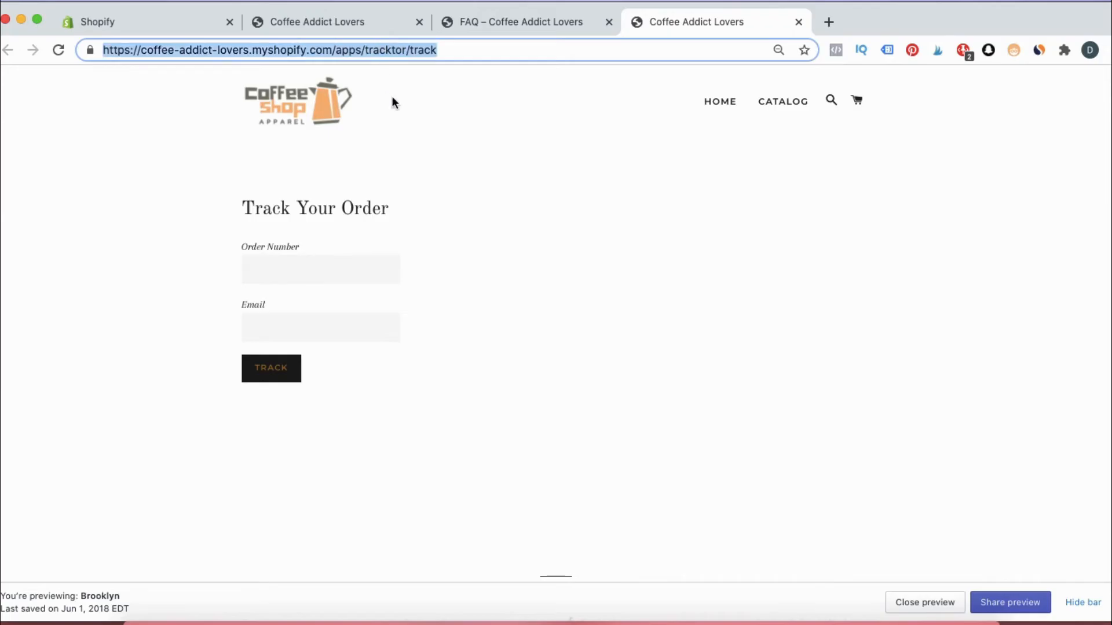
pyautogui.click(564, 623)
pyautogui.click(809, 404)
pyautogui.press('super+v')
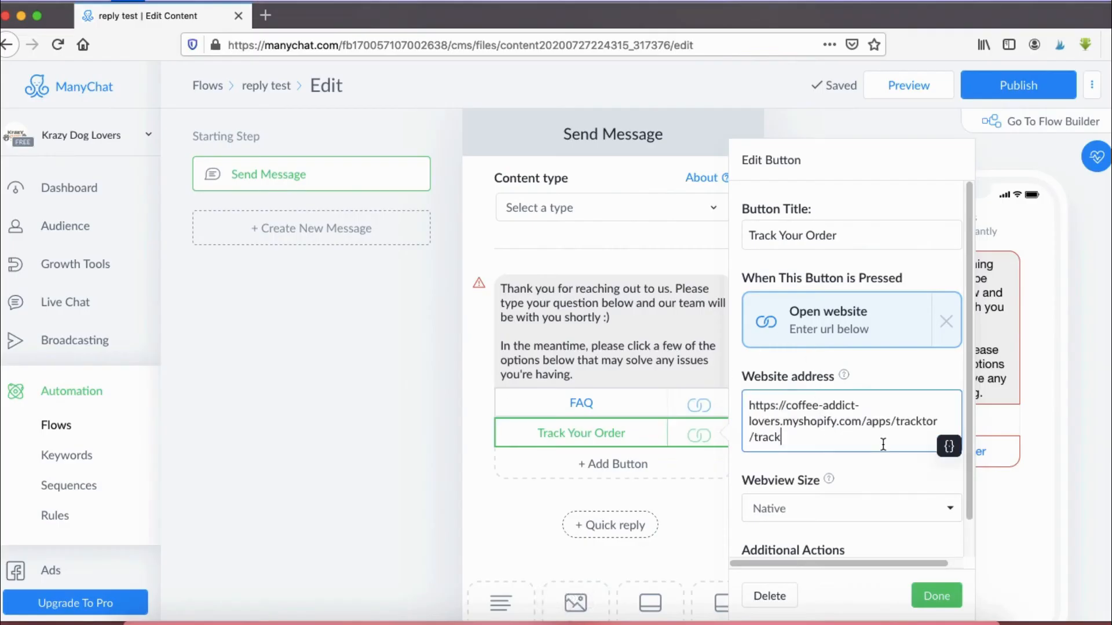
pyautogui.click(936, 595)
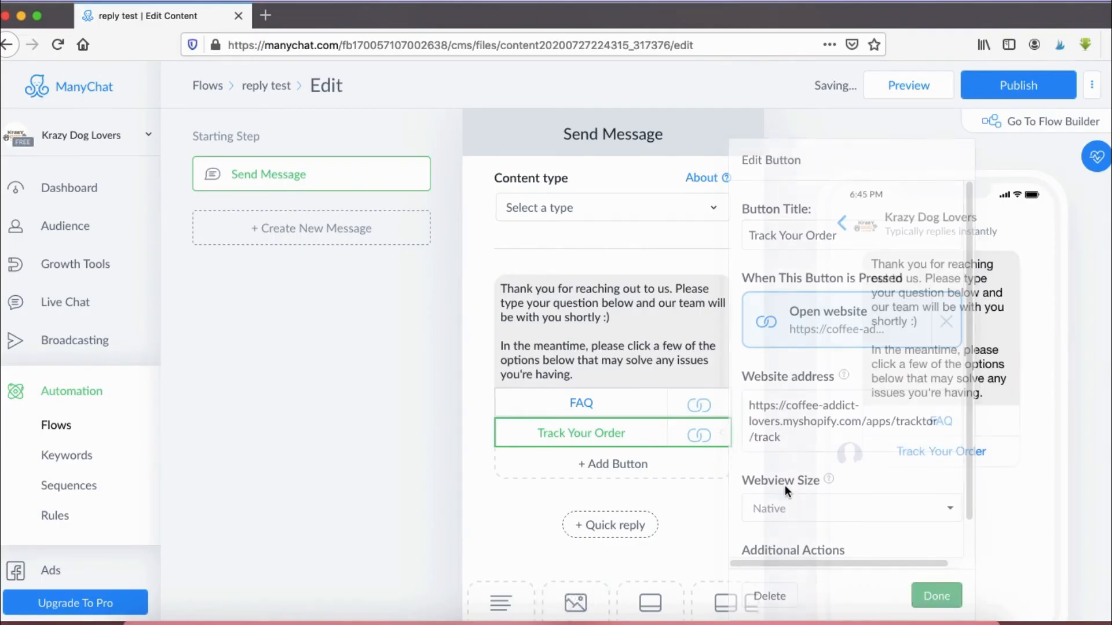
# Add a third button below the reply message, title it "Visit us here!" and have it open a website.
pyautogui.click(589, 467)
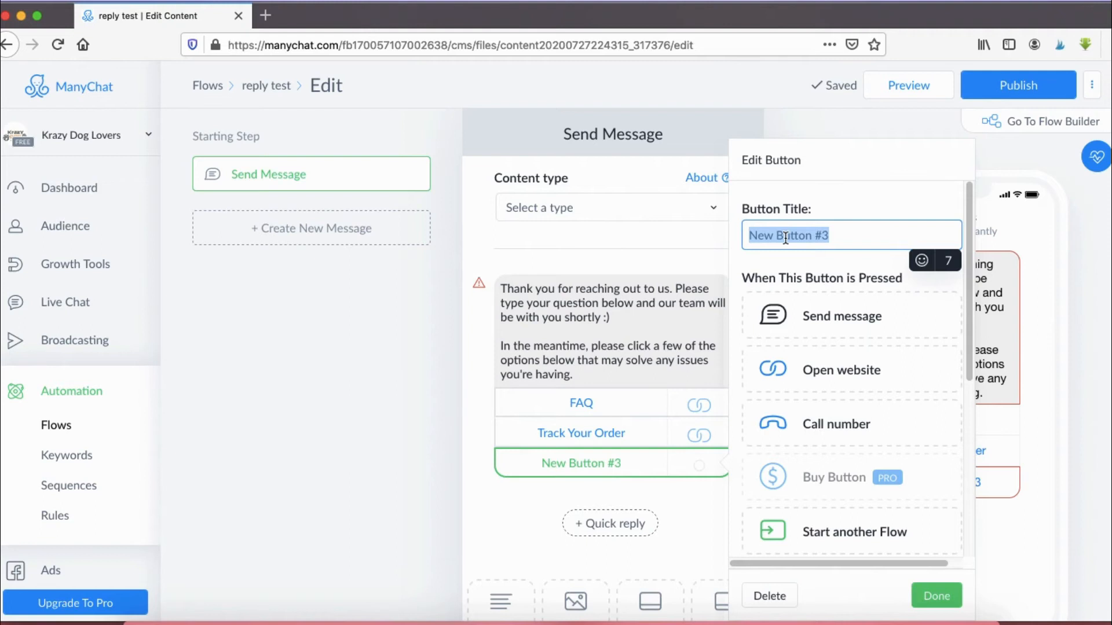
pyautogui.write('Vi')
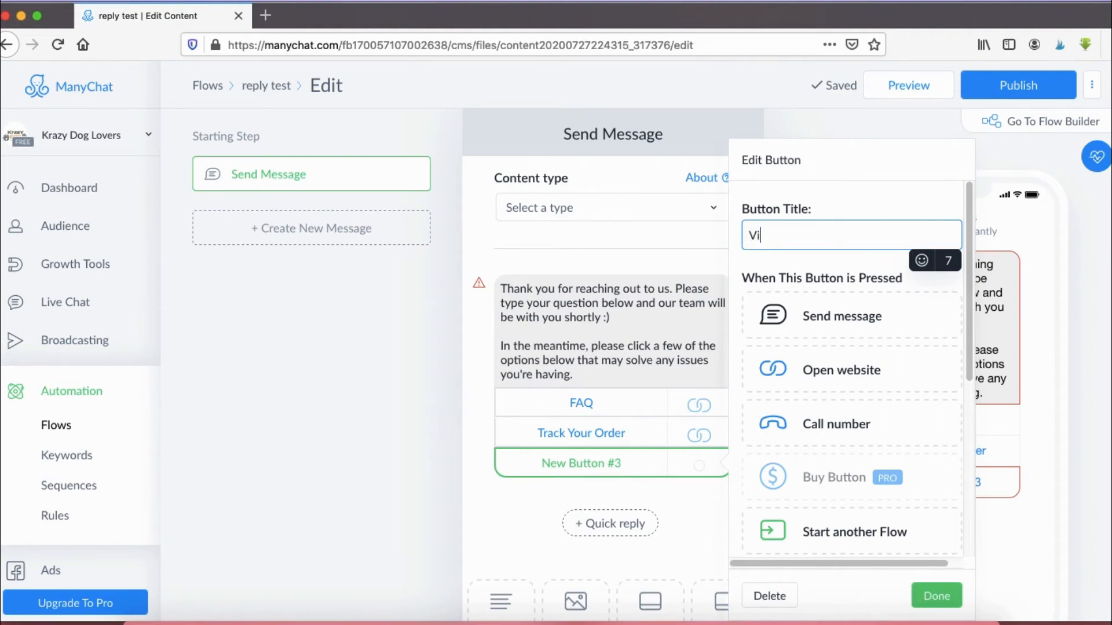
pyautogui.write('sit us here!')
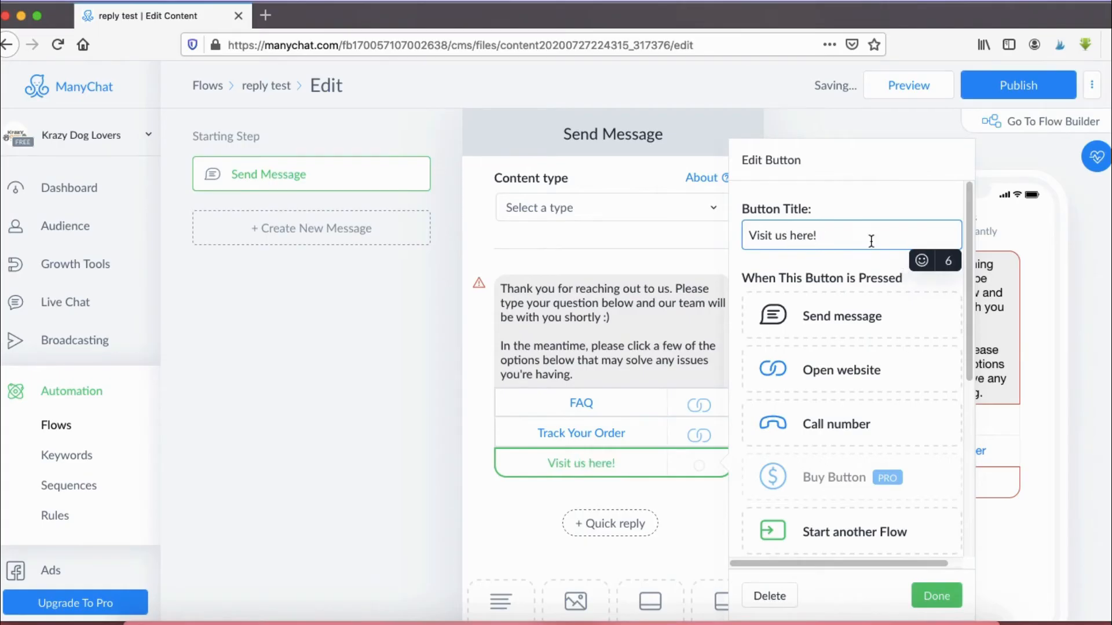
pyautogui.click(902, 374)
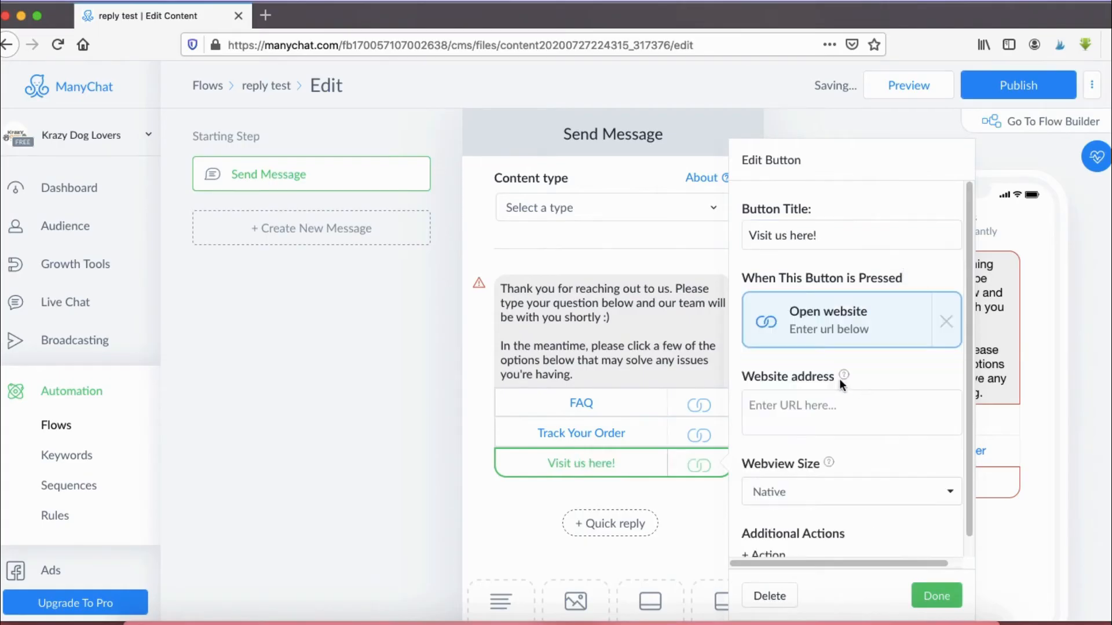
# Link the "Visit us here!" button to coffee-addict-lovers.myshopify.com, copying the address from the store's home page in Google Chrome.
pyautogui.click(632, 621)
pyautogui.click(349, 104)
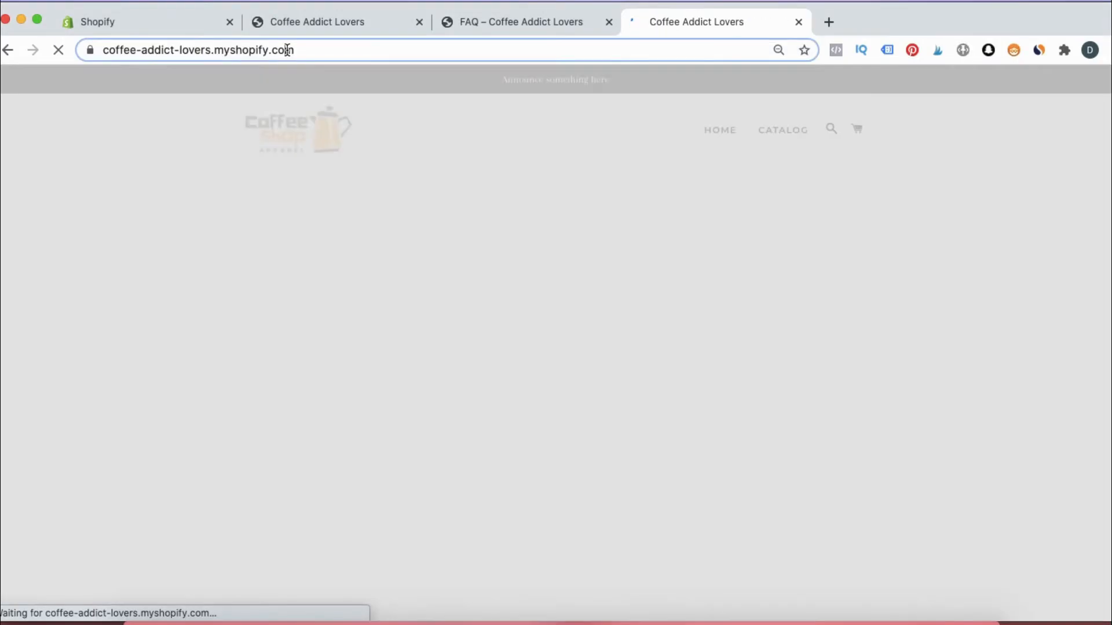
pyautogui.click(301, 48)
pyautogui.press('super+c')
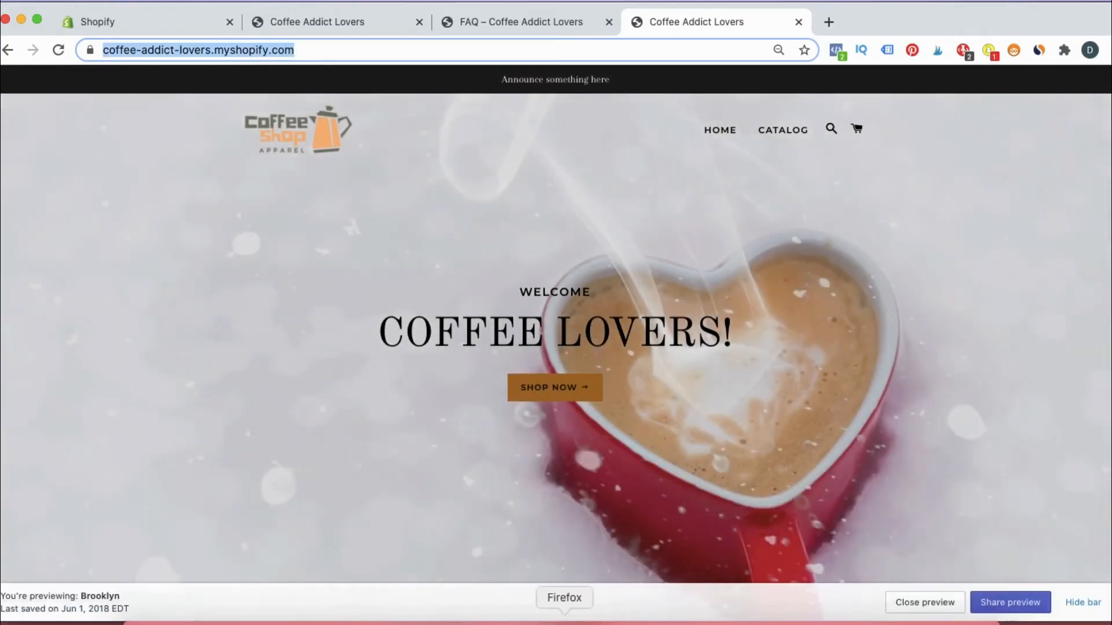
pyautogui.click(565, 621)
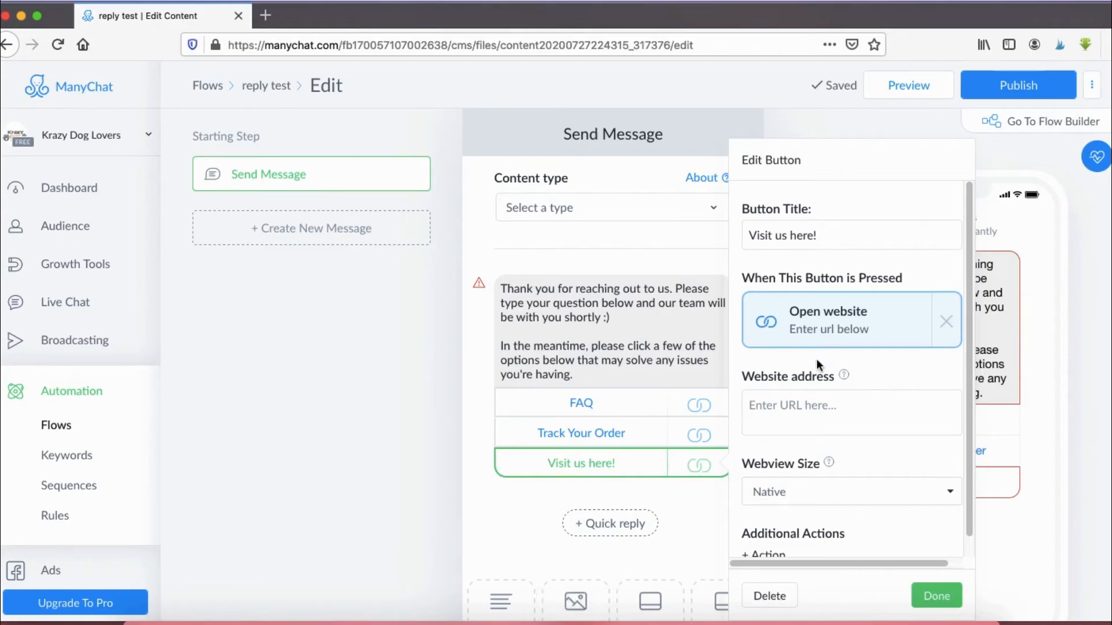
pyautogui.click(818, 415)
pyautogui.press('super+v')
pyautogui.click(937, 595)
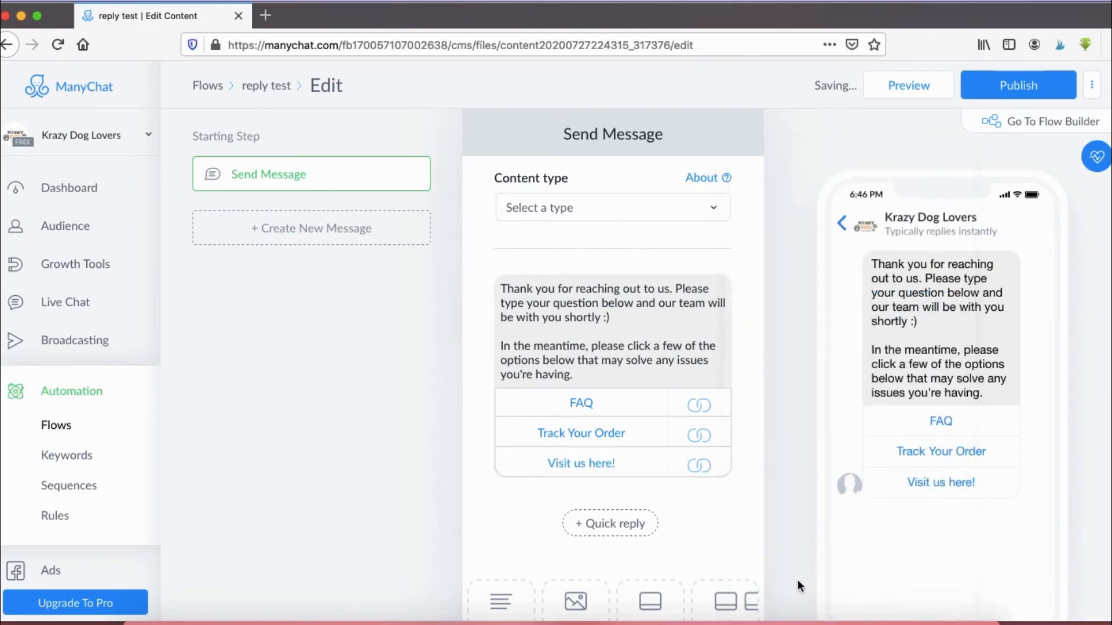
# Publish the "reply test" flow with its three buttons.
pyautogui.click(866, 619)
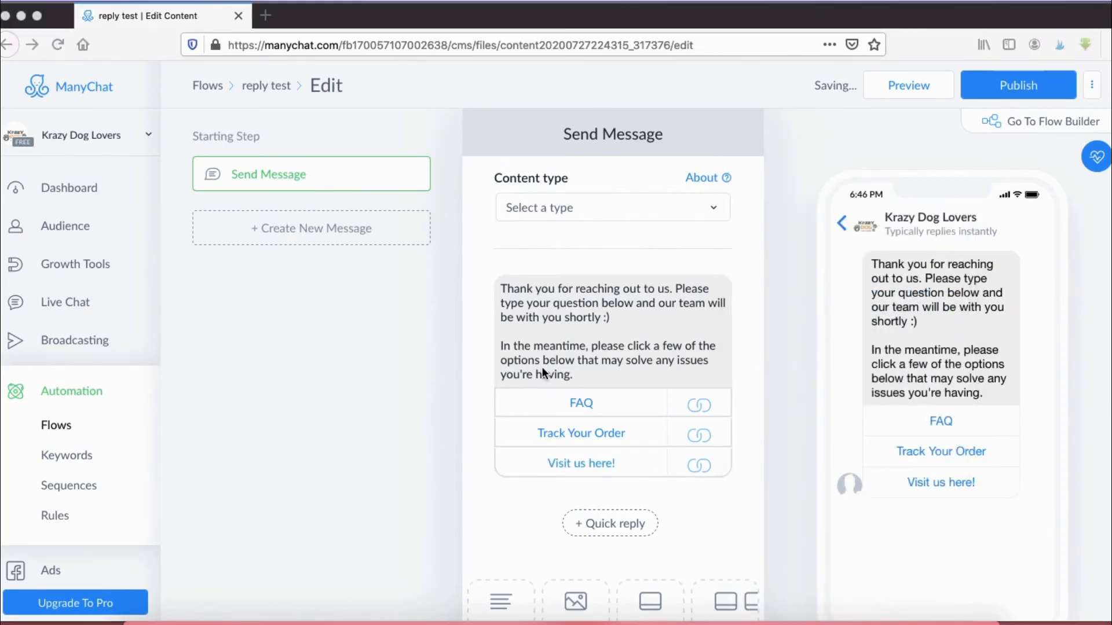
pyautogui.moveTo(516, 374)
pyautogui.mouseDown()
pyautogui.moveTo(573, 522)
pyautogui.moveTo(556, 345)
pyautogui.moveTo(480, 397)
pyautogui.mouseUp()
pyautogui.click(1018, 88)
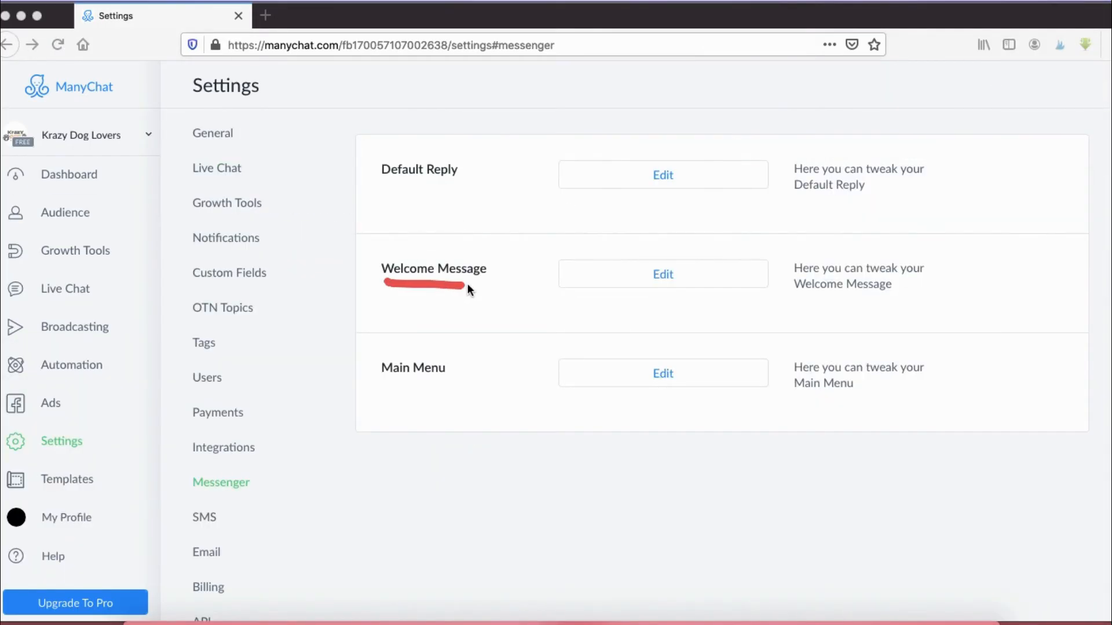
# Set the "reply test" flow as the Default Reply in the Messenger settings and enable it.
pyautogui.moveTo(377, 188); pyautogui.dragTo(464, 192)
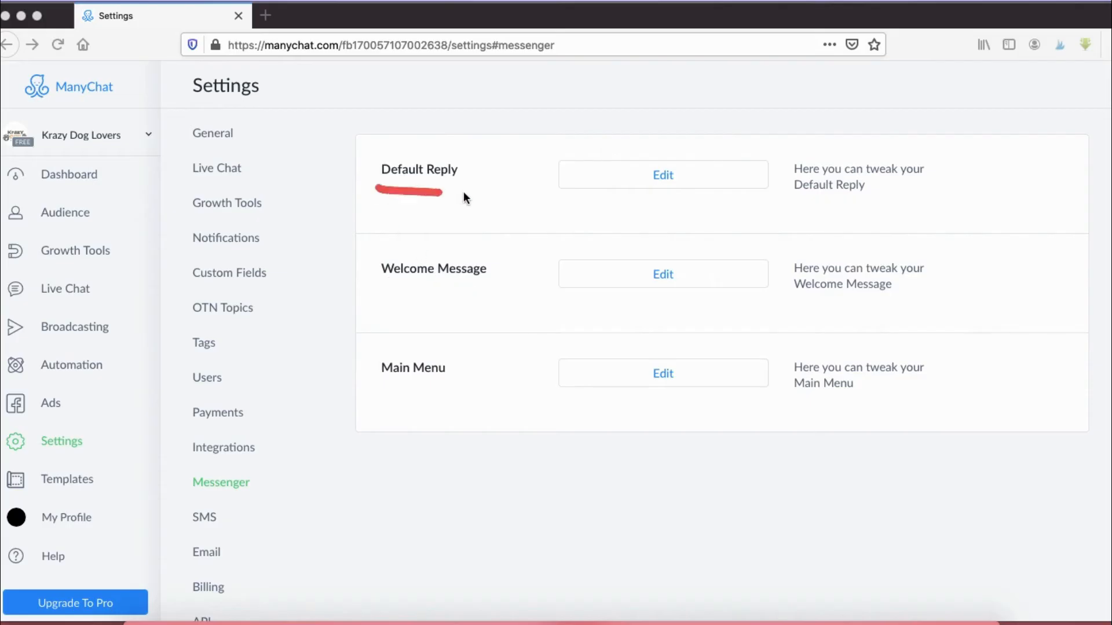
pyautogui.click(662, 174)
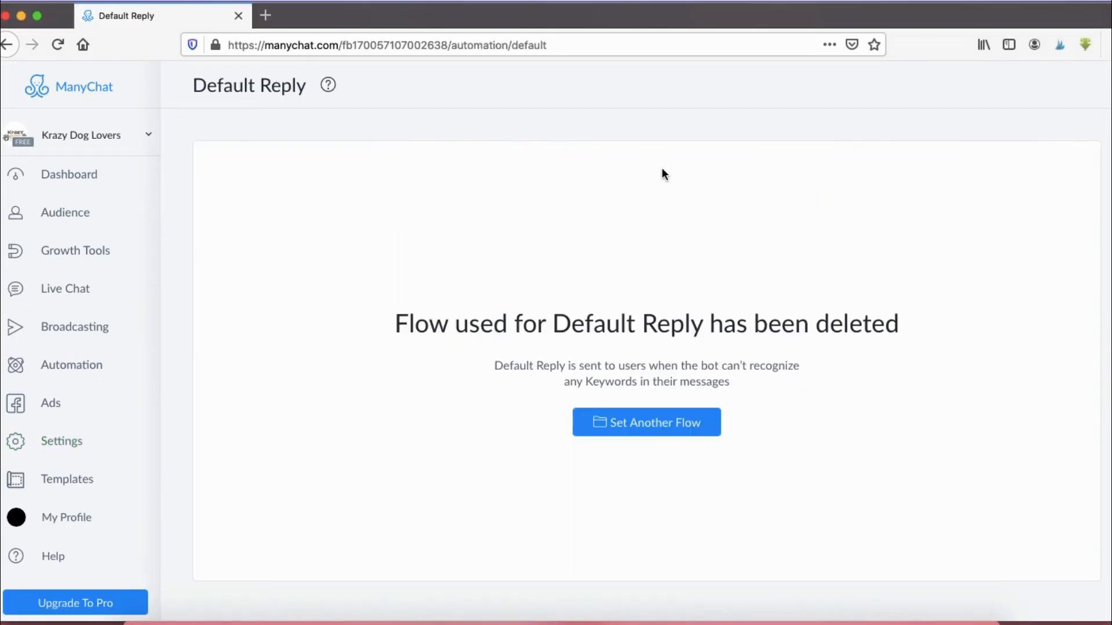
pyautogui.click(615, 423)
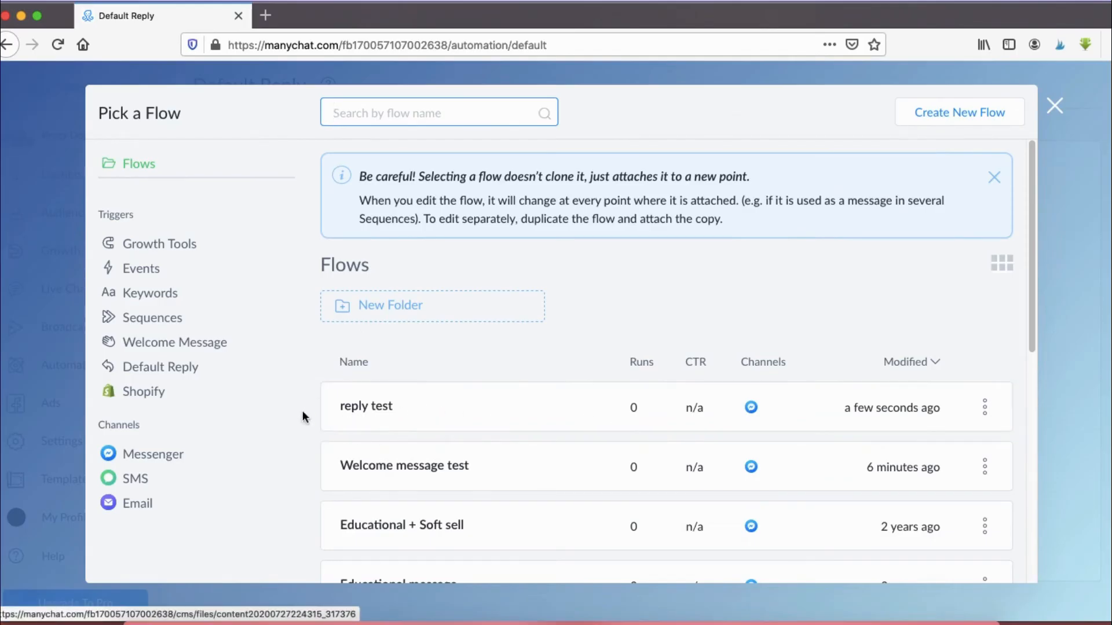
pyautogui.click(398, 413)
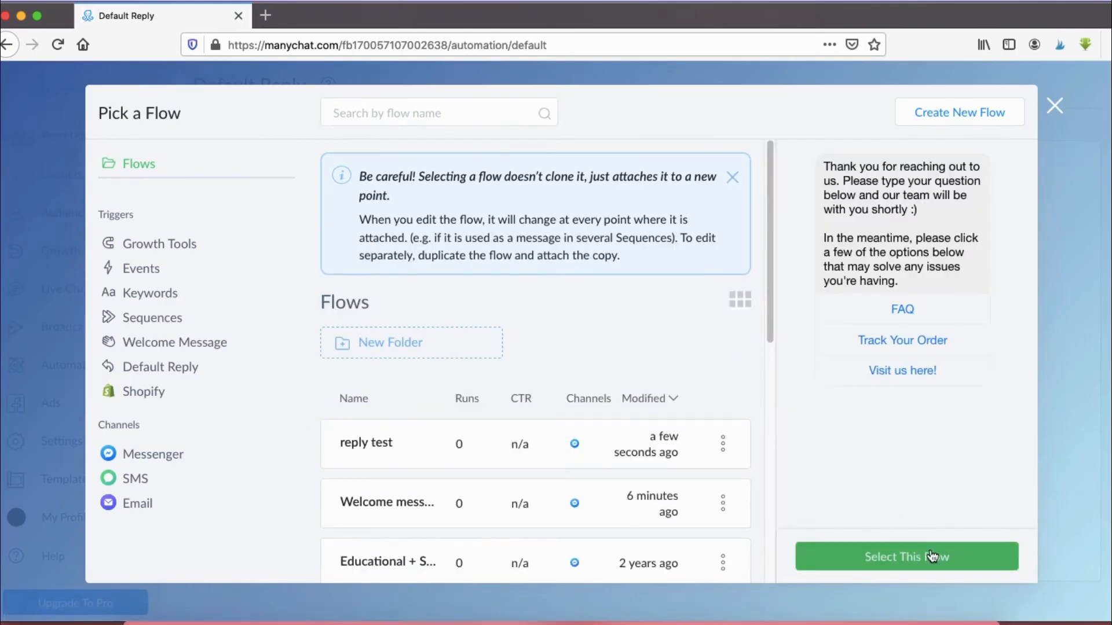
pyautogui.click(931, 556)
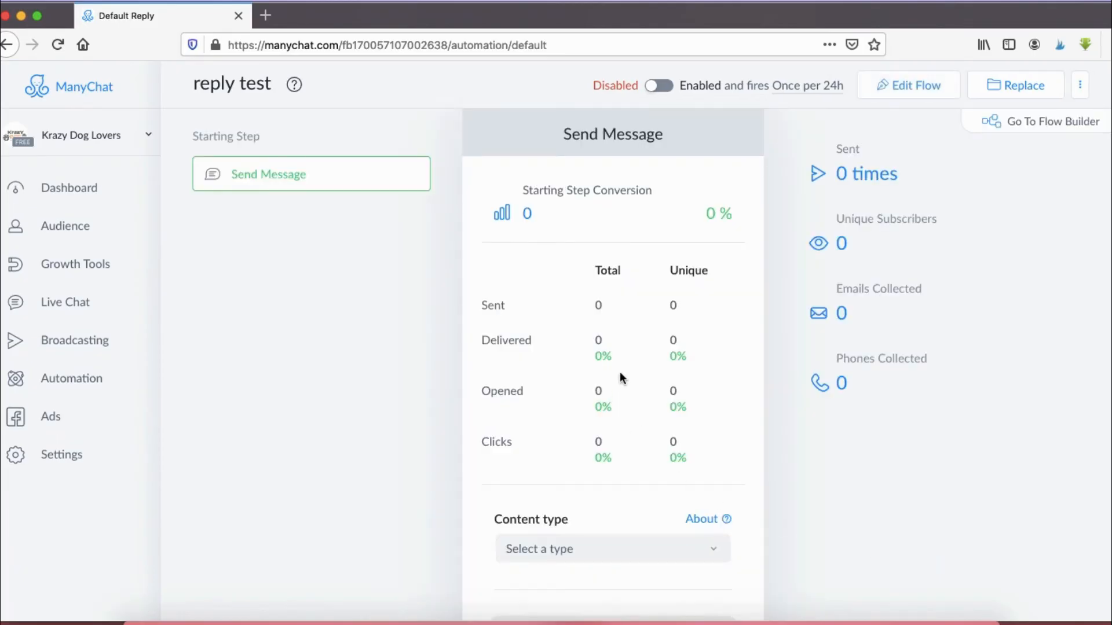
pyautogui.moveTo(614, 113)
pyautogui.mouseDown()
pyautogui.moveTo(706, 111)
pyautogui.moveTo(870, 71)
pyautogui.moveTo(601, 67)
pyautogui.moveTo(621, 104)
pyautogui.mouseUp()
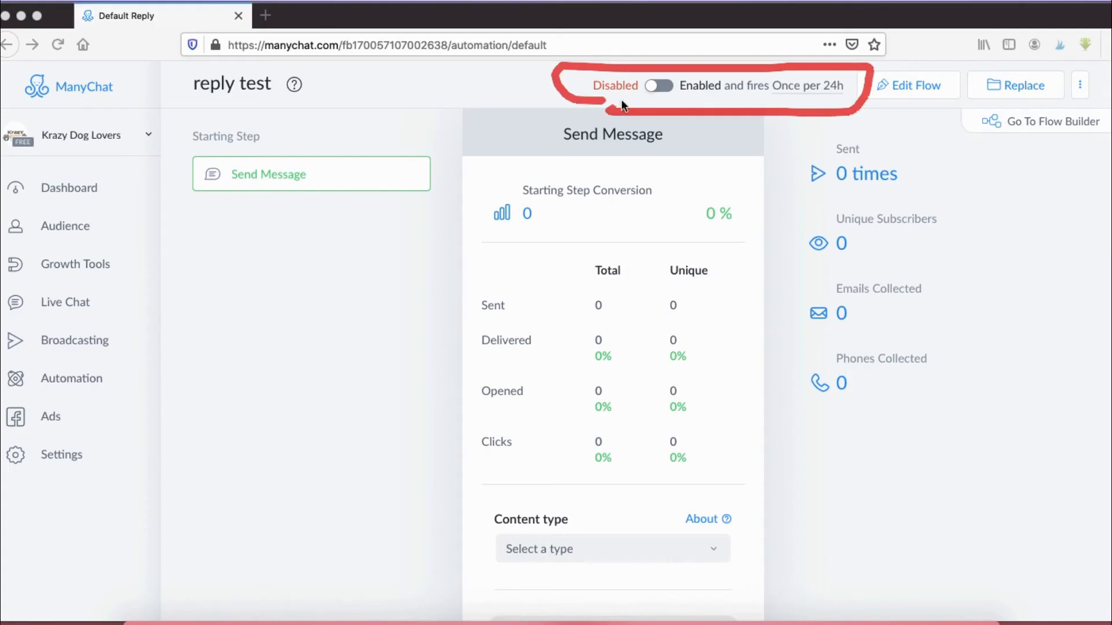
pyautogui.click(659, 88)
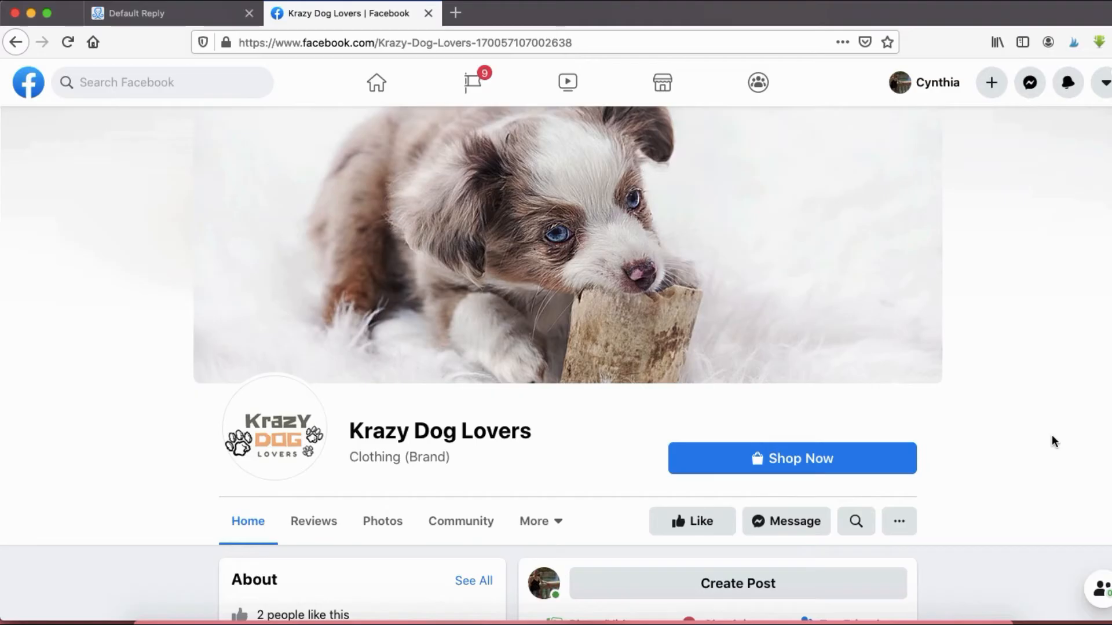
# Open a message chat from the About section of the Krazy Dog Lovers Facebook page and start the conversation with Get Started.
pyautogui.scroll(-1, 726, 378)
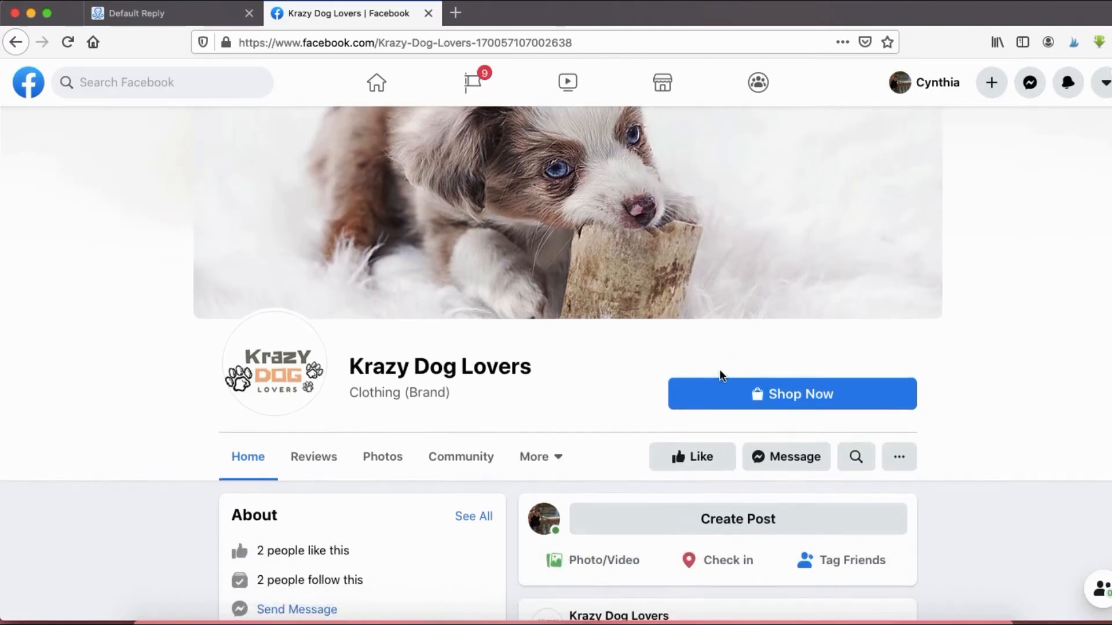
pyautogui.scroll(-2, 719, 370)
pyautogui.scroll(-2, 716, 375)
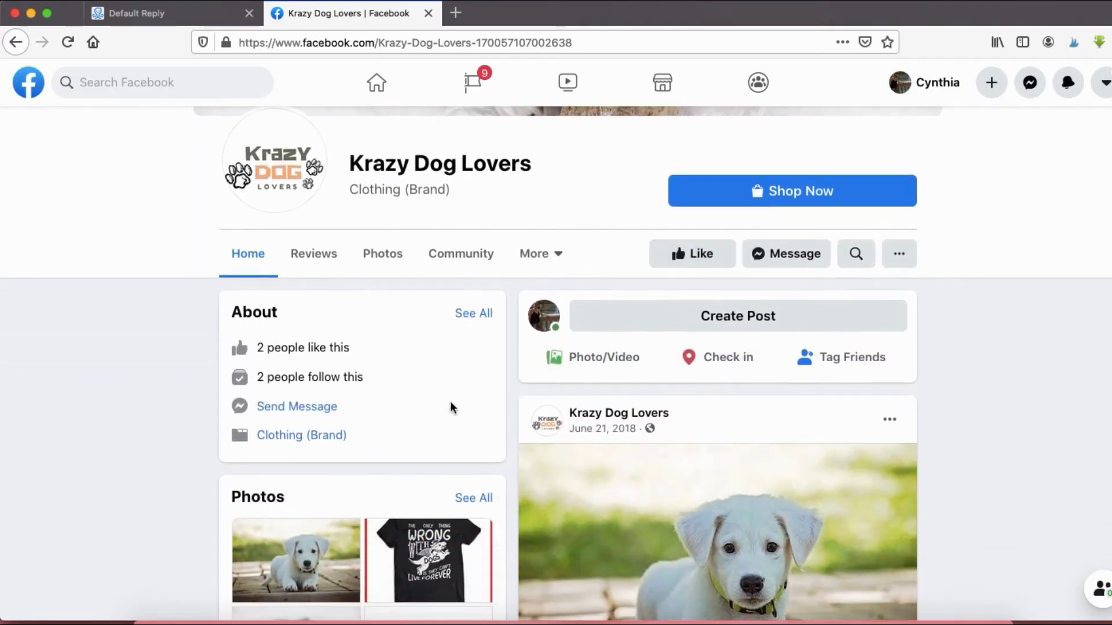
pyautogui.click(293, 410)
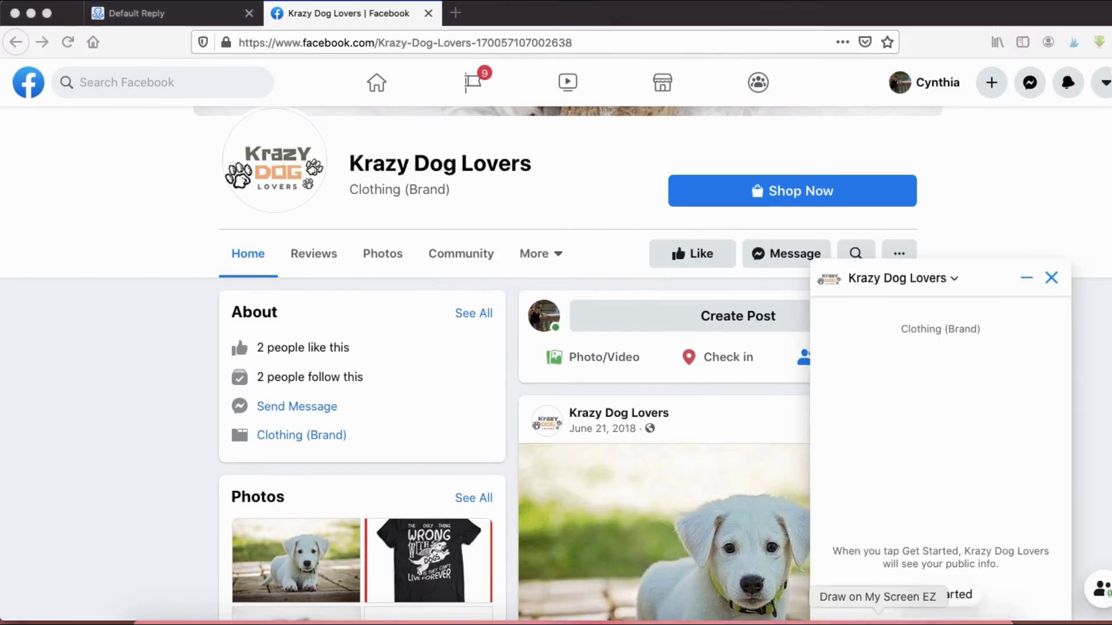
pyautogui.moveTo(939, 574)
pyautogui.mouseDown()
pyautogui.moveTo(920, 617)
pyautogui.moveTo(967, 576)
pyautogui.moveTo(915, 577)
pyautogui.mouseUp()
pyautogui.press('Escape')
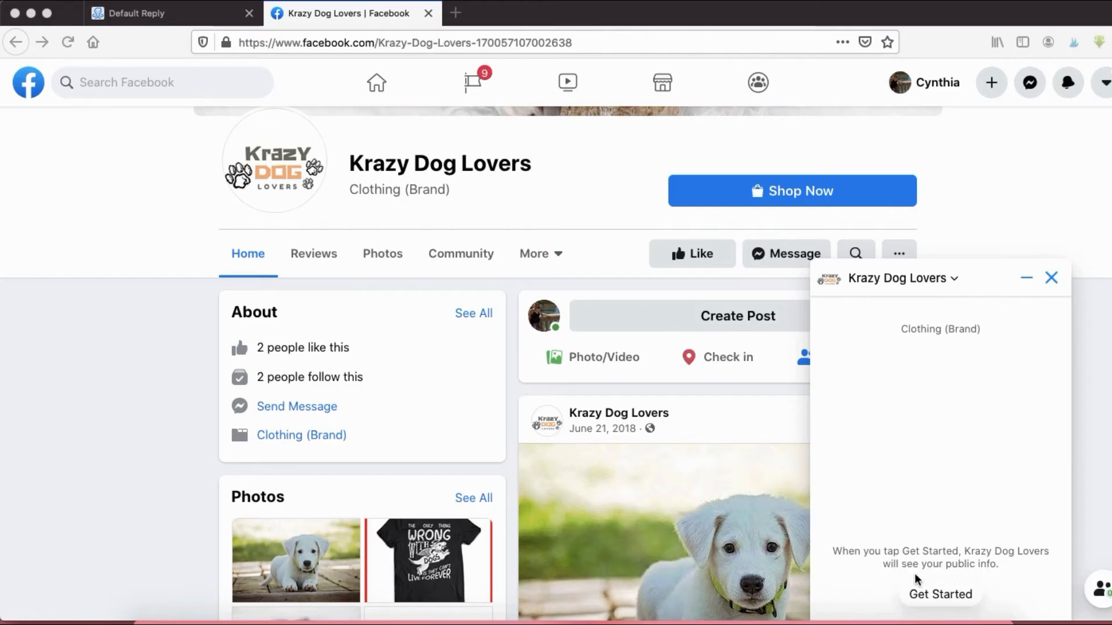
pyautogui.click(935, 604)
pyautogui.click(936, 605)
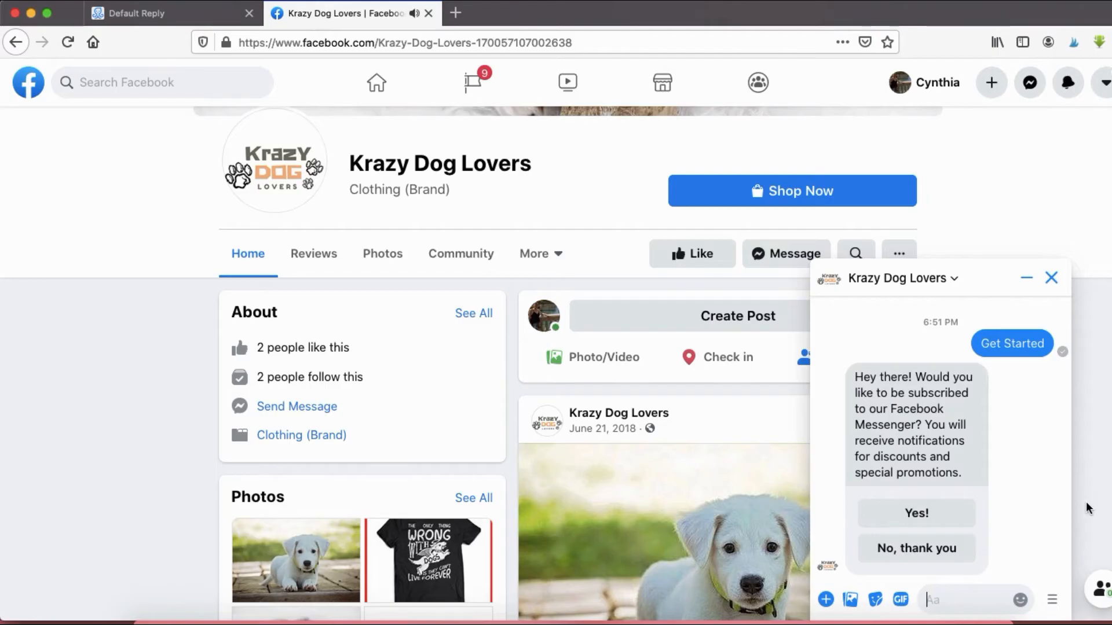
# Answer "Yes!" to the welcome message's question about subscribing to Facebook Messenger notifications.
pyautogui.click(878, 623)
pyautogui.moveTo(908, 343)
pyautogui.mouseDown()
pyautogui.moveTo(886, 346)
pyautogui.moveTo(816, 505)
pyautogui.moveTo(877, 584)
pyautogui.moveTo(1014, 378)
pyautogui.moveTo(893, 342)
pyautogui.mouseUp()
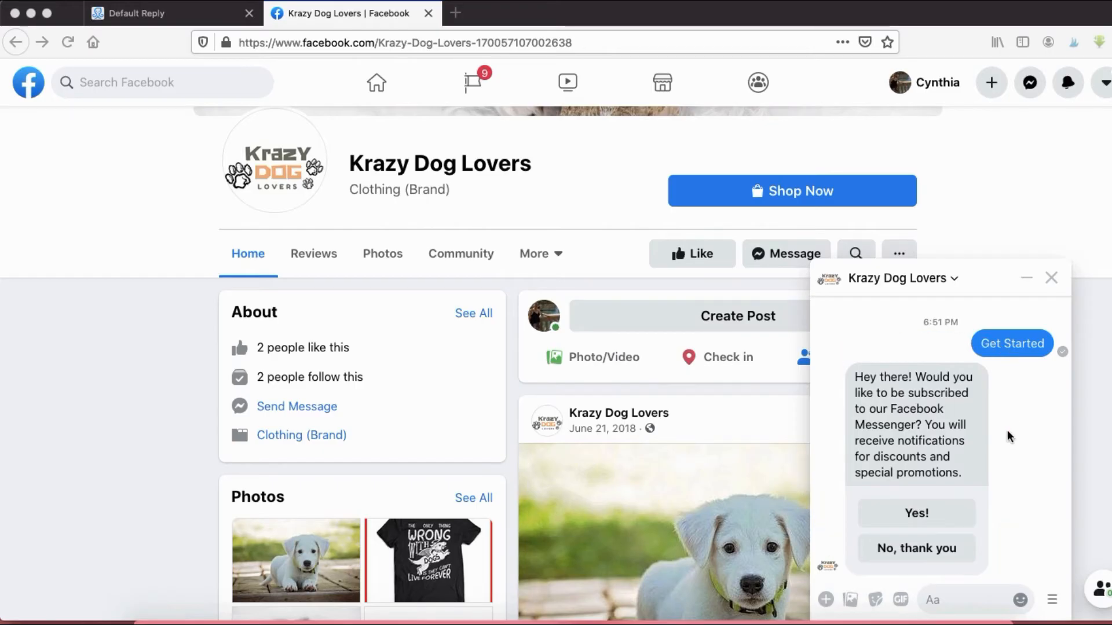
pyautogui.click(909, 514)
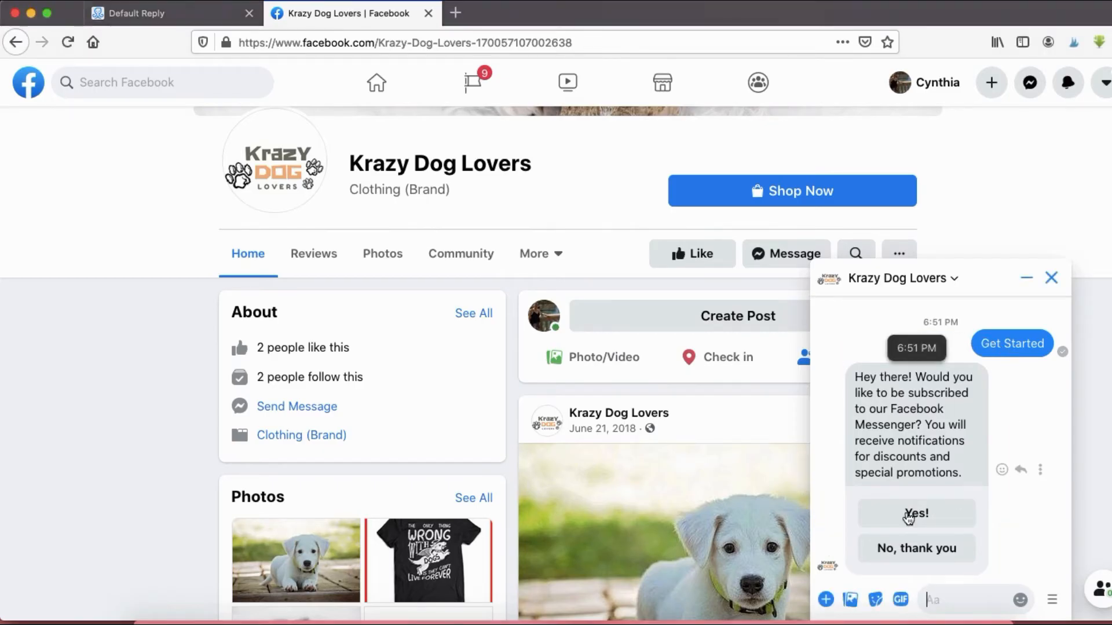
# Choose "Yes!" in the welcome message and circle the discount code text and the VISIT US NOW! button in the automated reply.
pyautogui.click(909, 514)
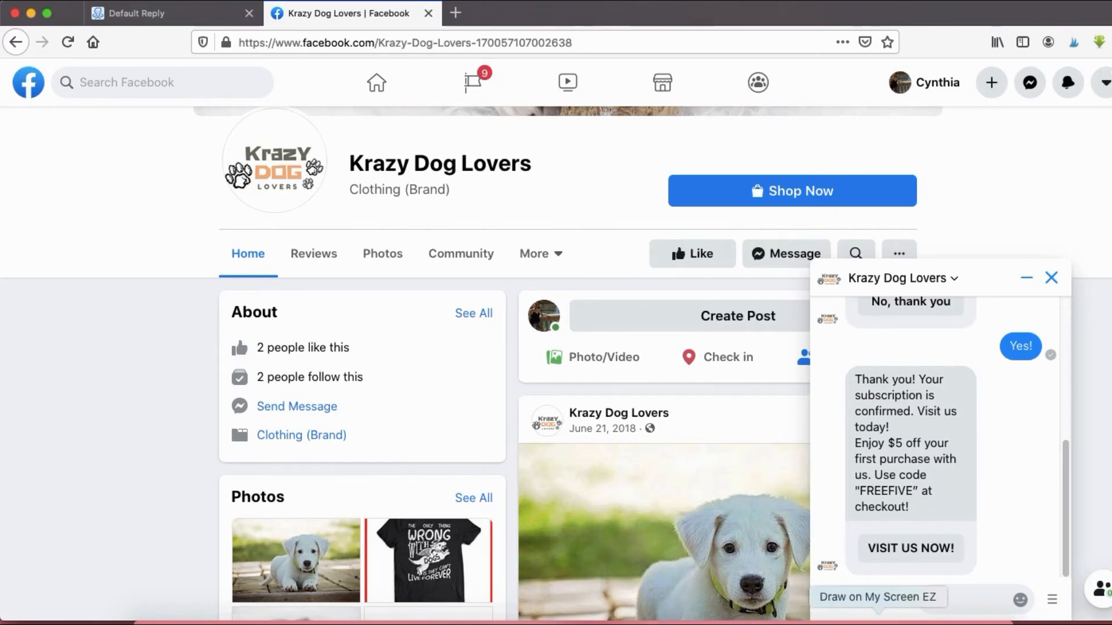
pyautogui.click(877, 622)
pyautogui.moveTo(887, 494)
pyautogui.mouseDown()
pyautogui.moveTo(953, 491)
pyautogui.moveTo(816, 524)
pyautogui.mouseUp()
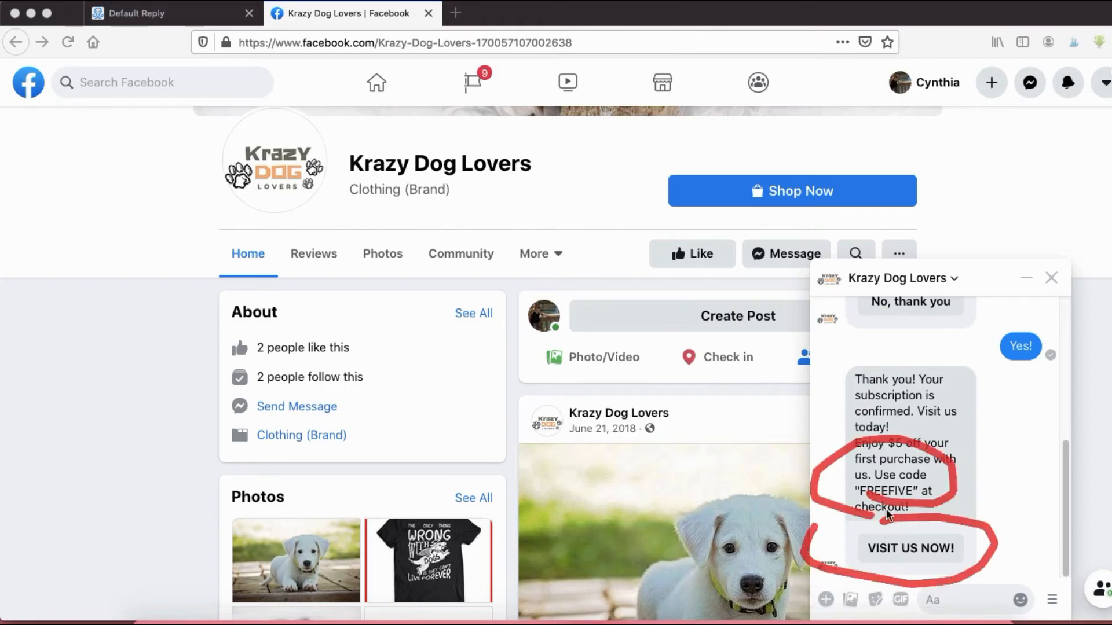
pyautogui.press('Escape')
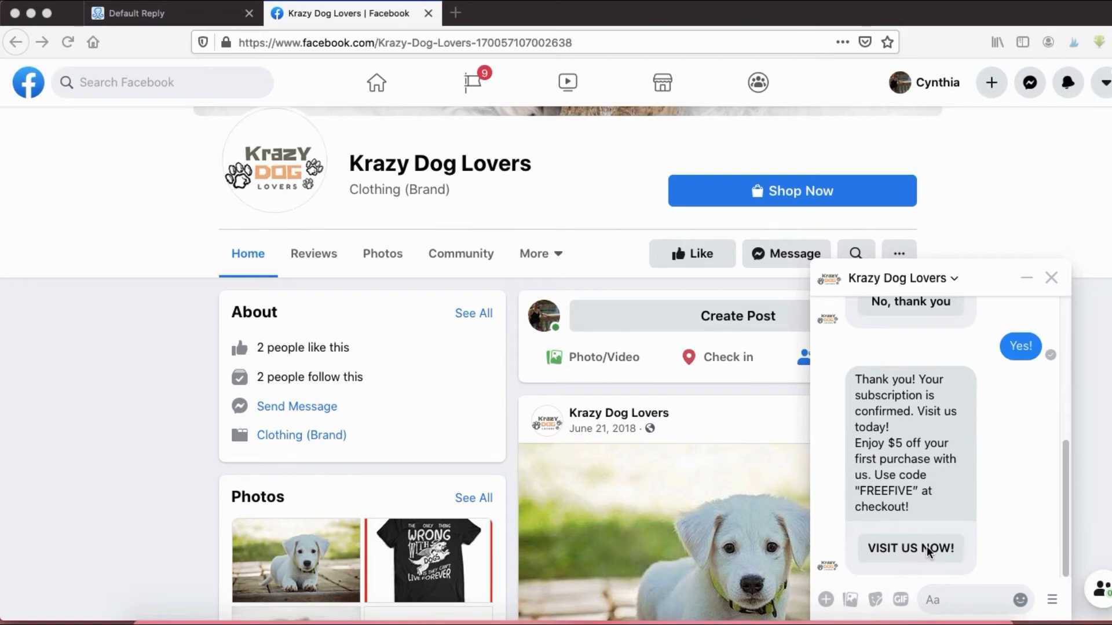
# Send the message "do you have a size chart?" in the Krazy Dog Lovers chat to test the default reply.
pyautogui.click(933, 609)
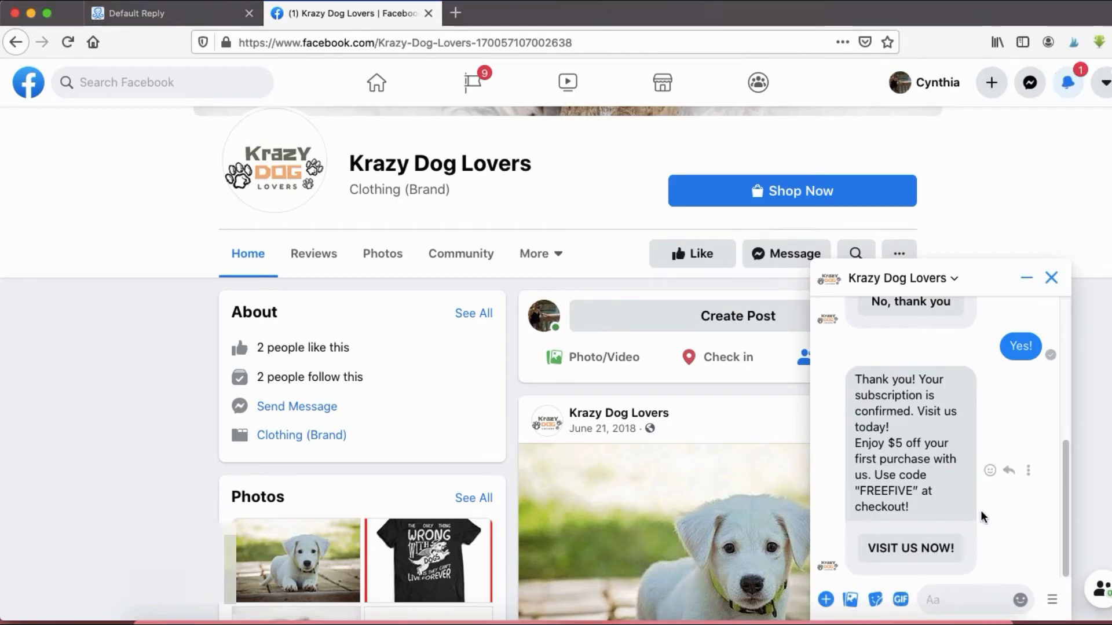
pyautogui.write('do you have a size chrt')
pyautogui.press('BackSpace')
pyautogui.press('BackSpace')
pyautogui.write('art?')
pyautogui.press('Return')
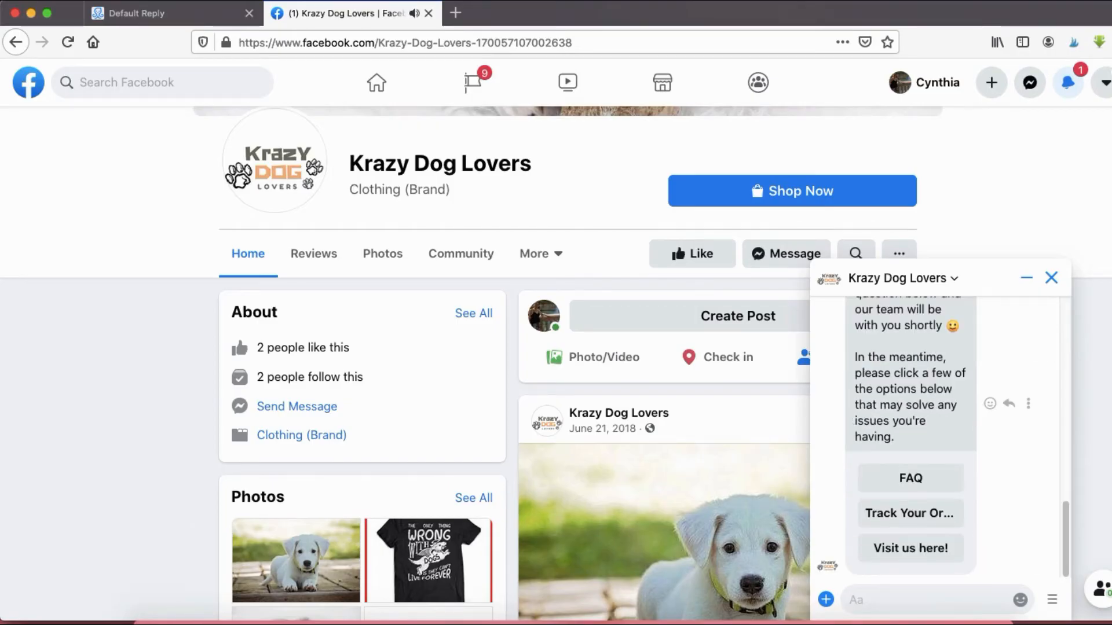
# Review the default reply's text and its answer options, as well as the earlier welcome and subscription messages in the chat.
pyautogui.scroll(5, 963, 459)
pyautogui.scroll(-2, 963, 459)
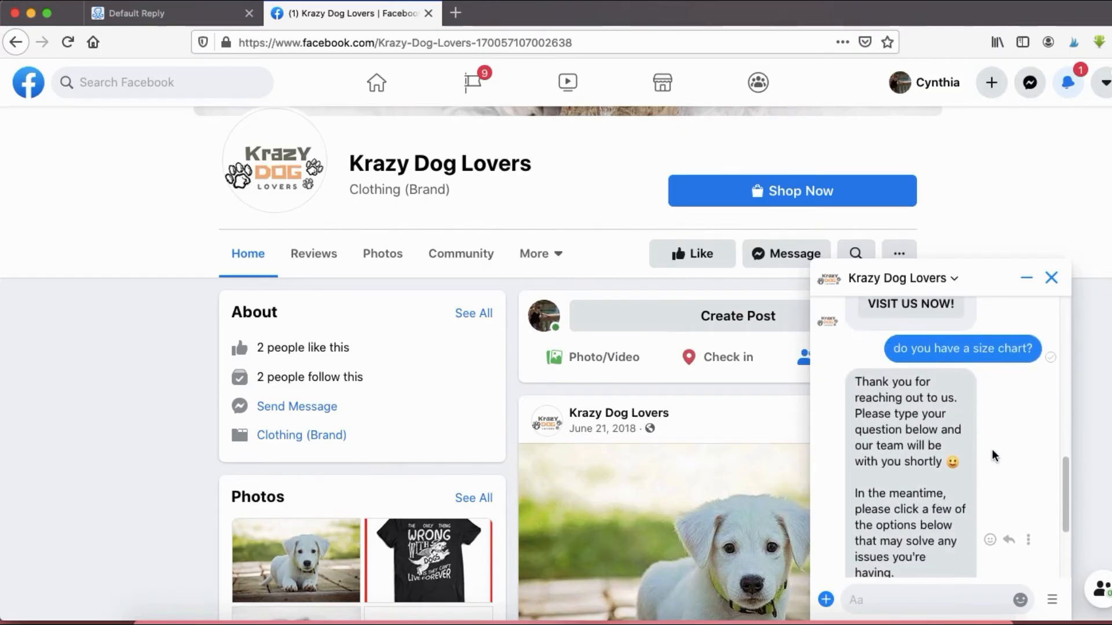
pyautogui.scroll(-2, 919, 456)
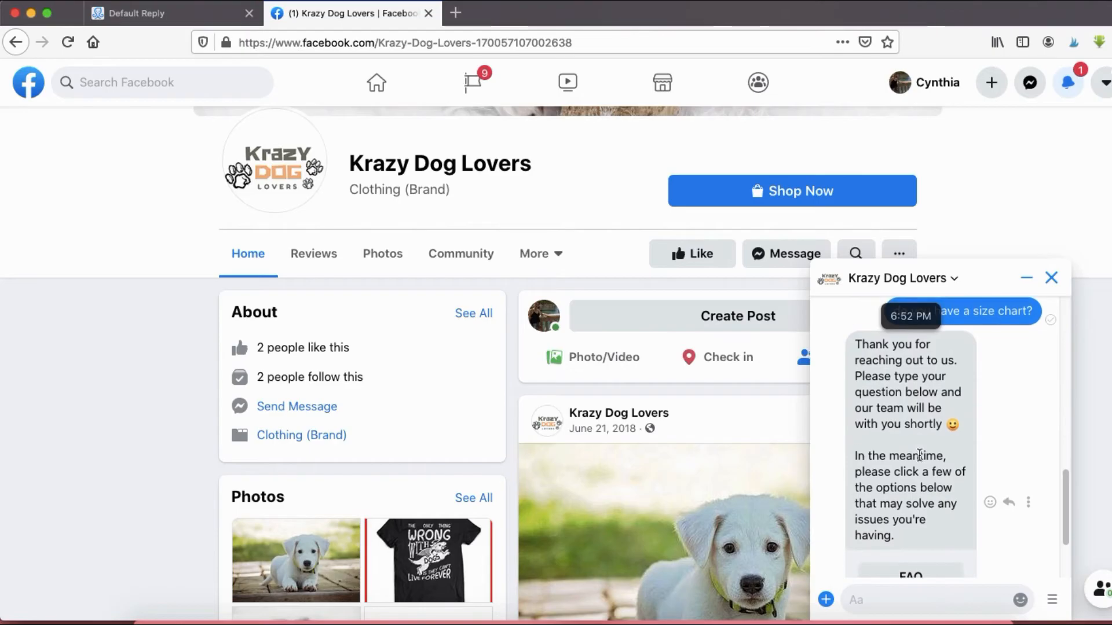
pyautogui.scroll(-2, 919, 456)
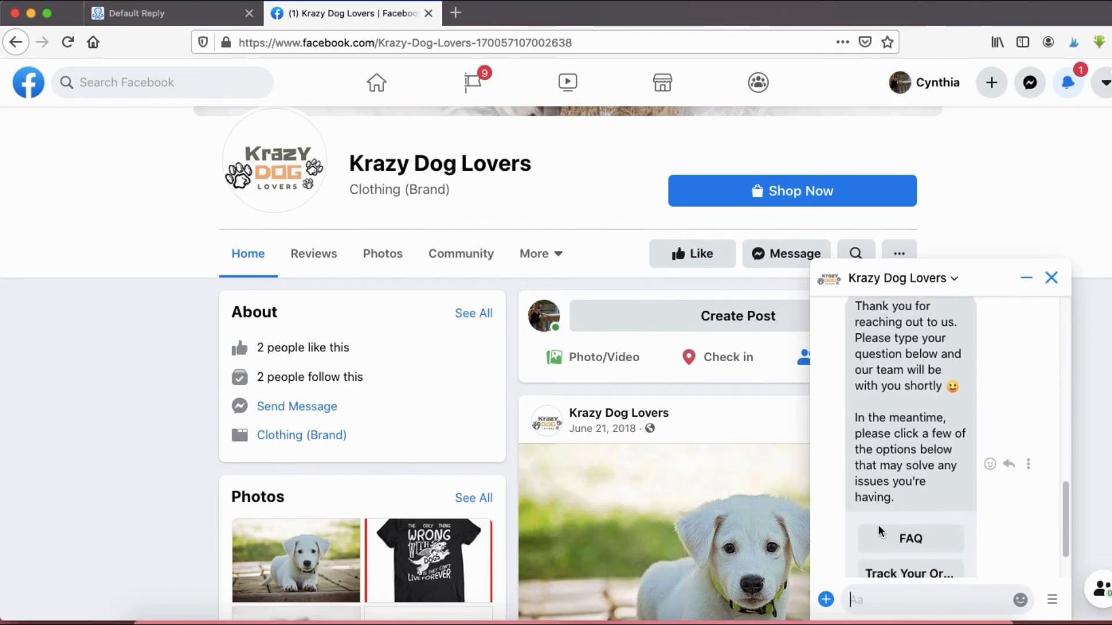
pyautogui.scroll(-2, 877, 509)
pyautogui.scroll(3, 892, 469)
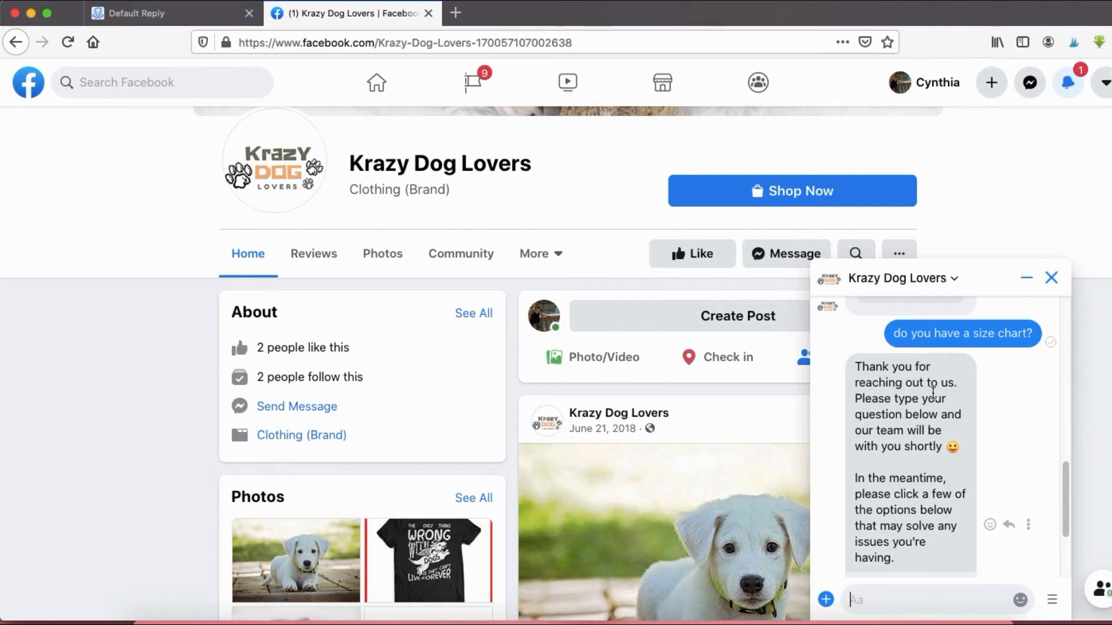
pyautogui.scroll(3, 931, 394)
pyautogui.scroll(8, 932, 394)
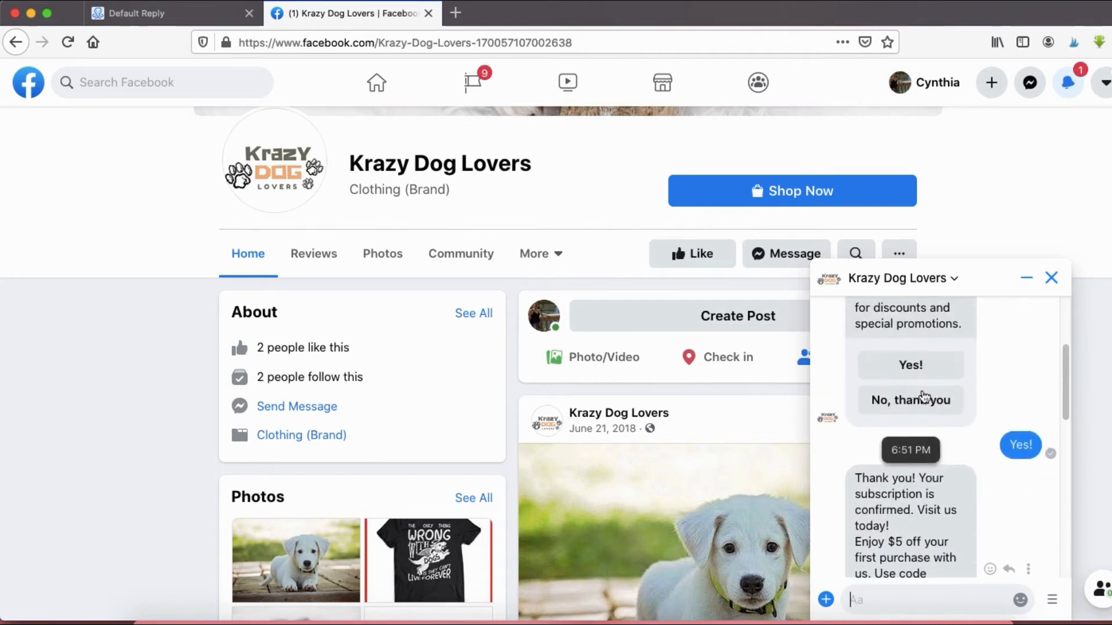
pyautogui.scroll(-10, 926, 452)
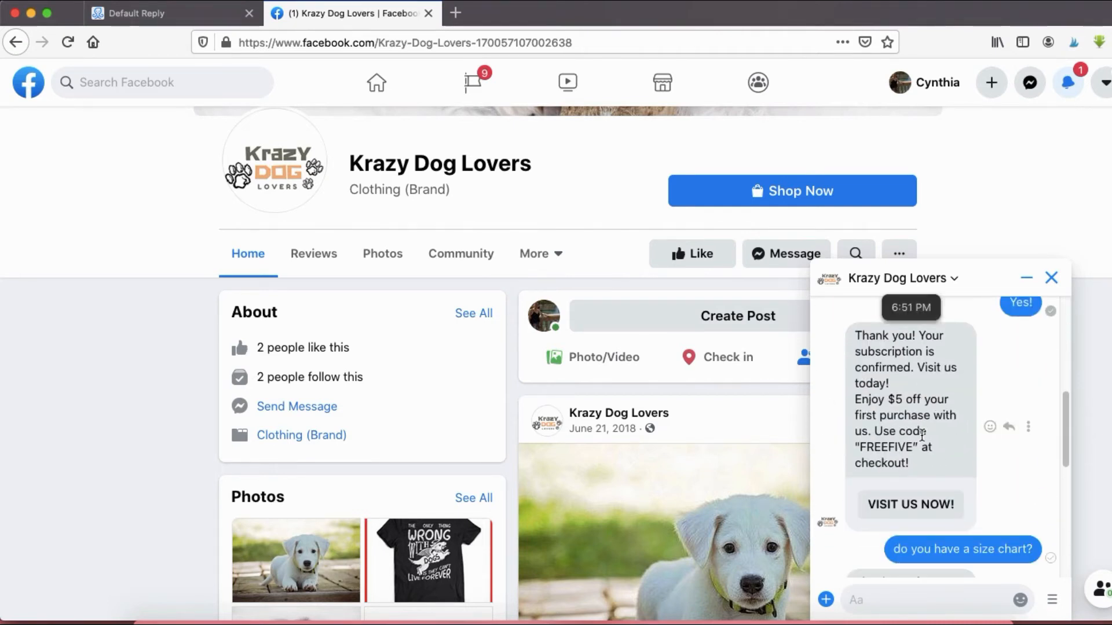
pyautogui.scroll(2, 920, 434)
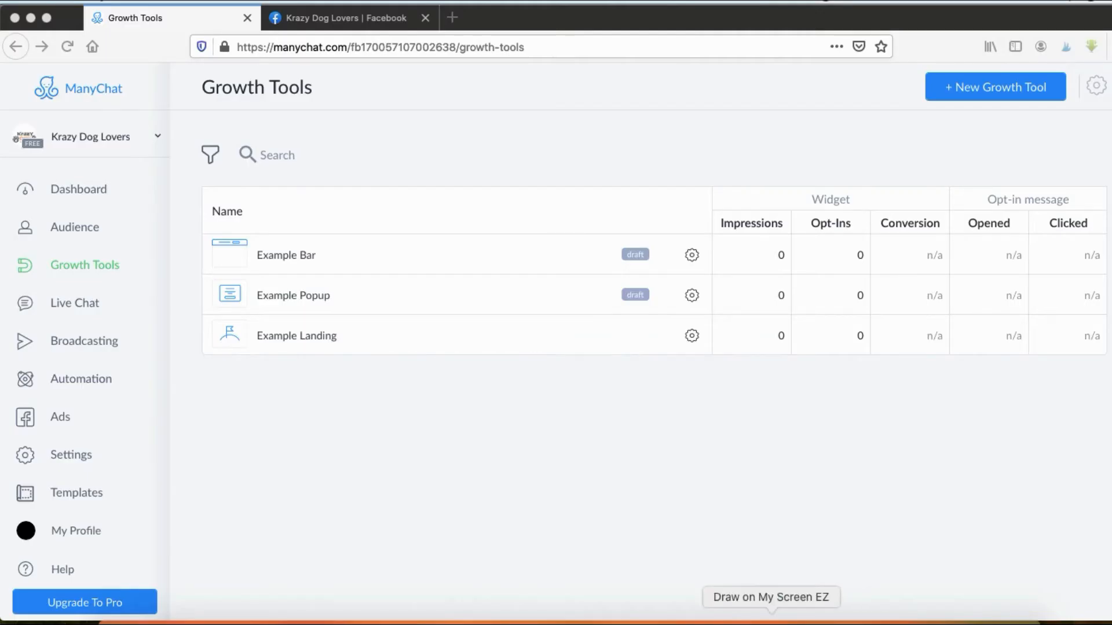
# Mark ManyChat's Growth Tools section, the New Growth Tool option and the "A specific post" setting of the Facebook Comments tool with the screen pen.
pyautogui.moveTo(81, 285)
pyautogui.mouseDown()
pyautogui.moveTo(165, 269)
pyautogui.moveTo(9, 281)
pyautogui.moveTo(75, 287)
pyautogui.mouseUp()
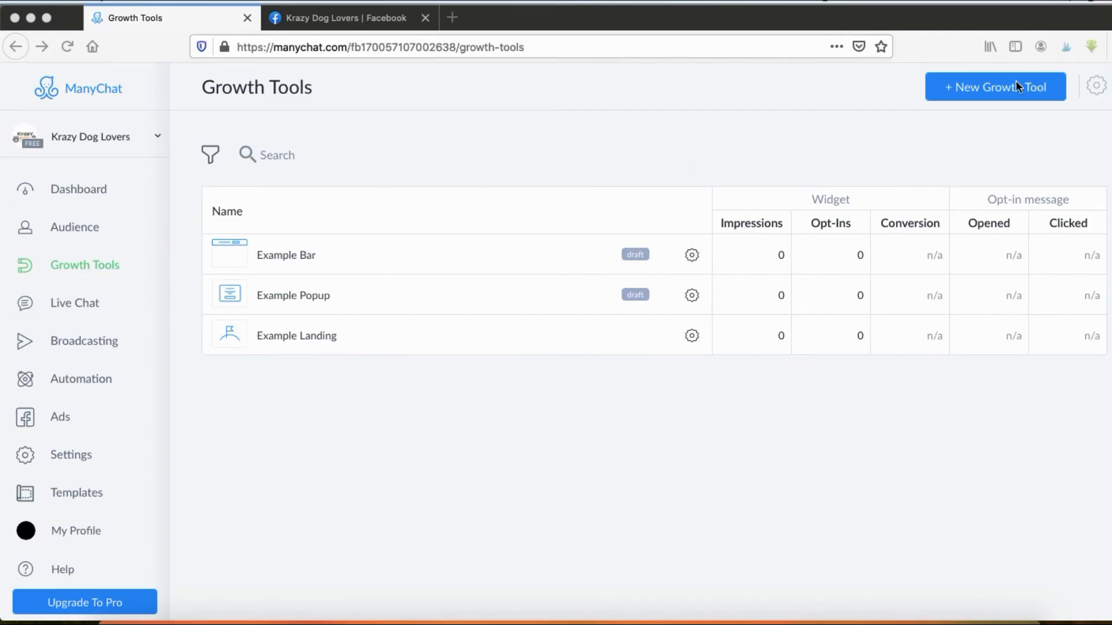
pyautogui.moveTo(951, 120)
pyautogui.mouseDown()
pyautogui.moveTo(1076, 133)
pyautogui.moveTo(898, 82)
pyautogui.moveTo(1094, 125)
pyautogui.mouseUp()
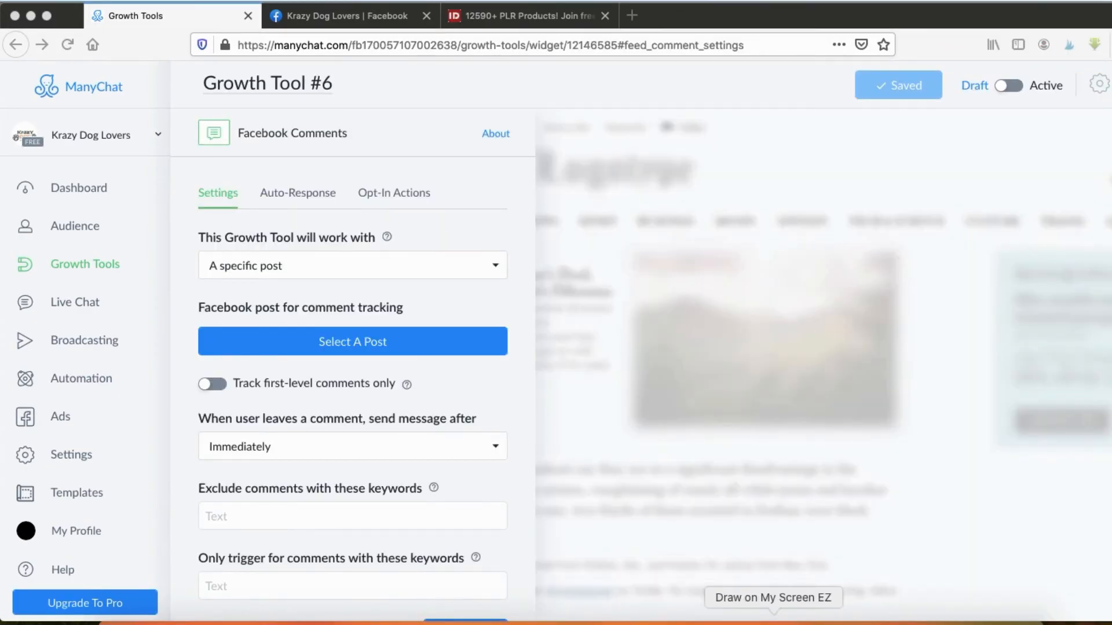
pyautogui.moveTo(181, 217)
pyautogui.mouseDown()
pyautogui.moveTo(438, 266)
pyautogui.moveTo(201, 207)
pyautogui.mouseUp()
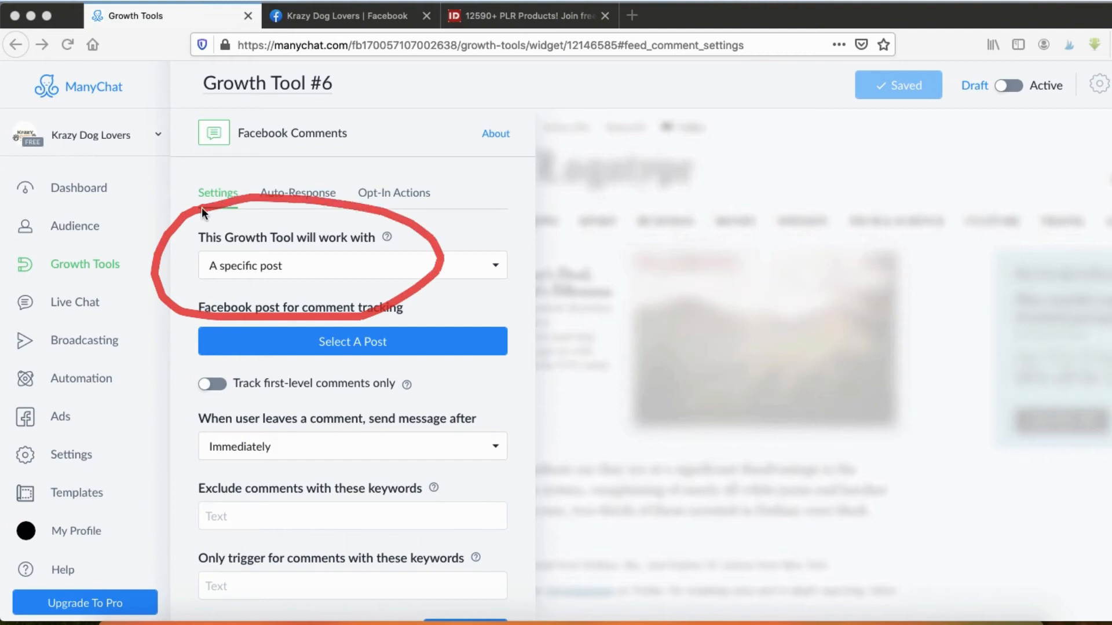
# Underline the caption "awesome read on how to care for your dog!" on the Krazy Dog Lovers Facebook page and switch to the IDplr.com site.
pyautogui.click(322, 17)
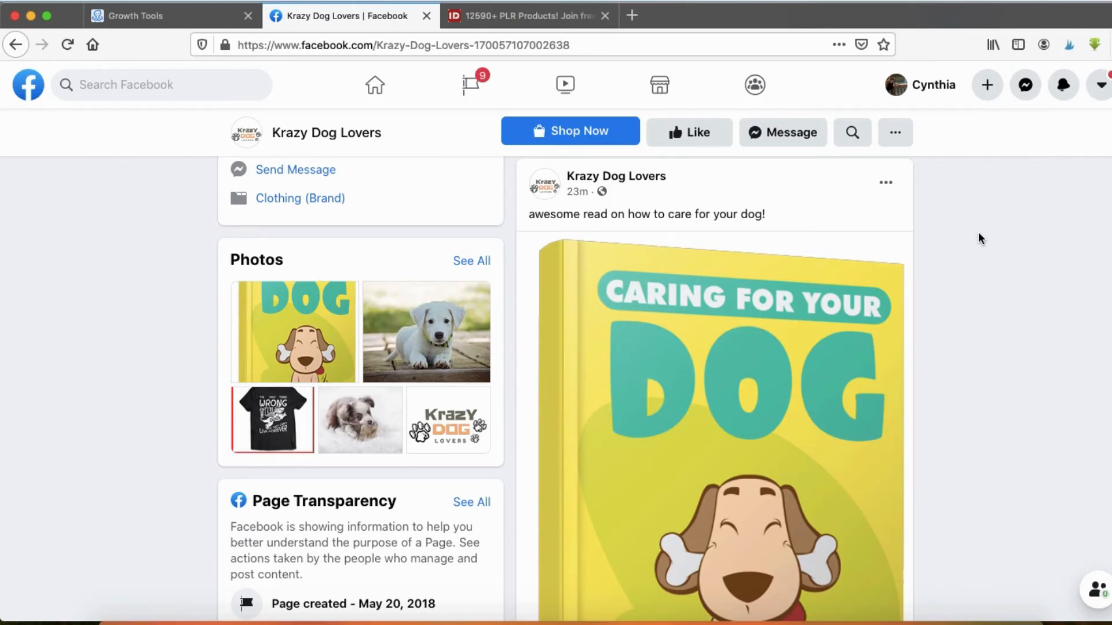
pyautogui.click(774, 621)
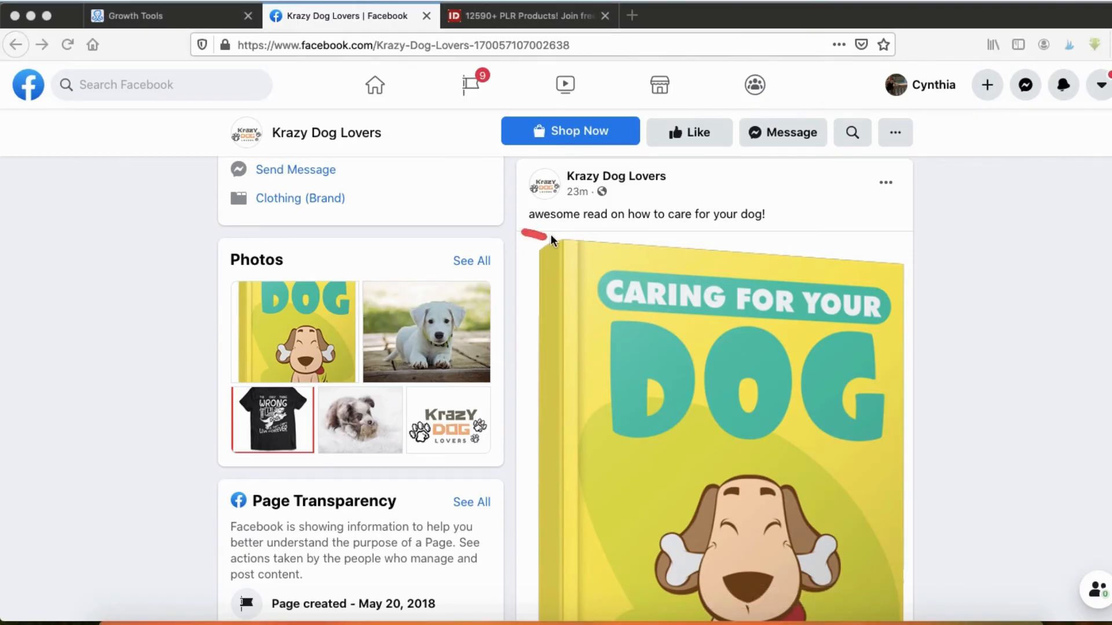
pyautogui.moveTo(550, 235); pyautogui.dragTo(647, 231)
pyautogui.click(513, 22)
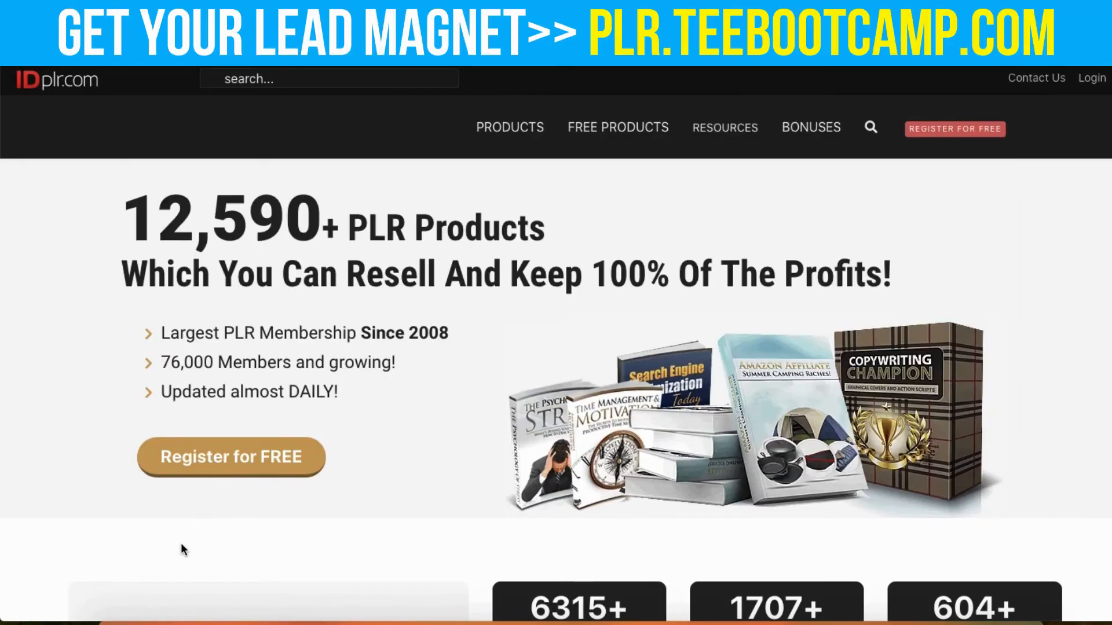